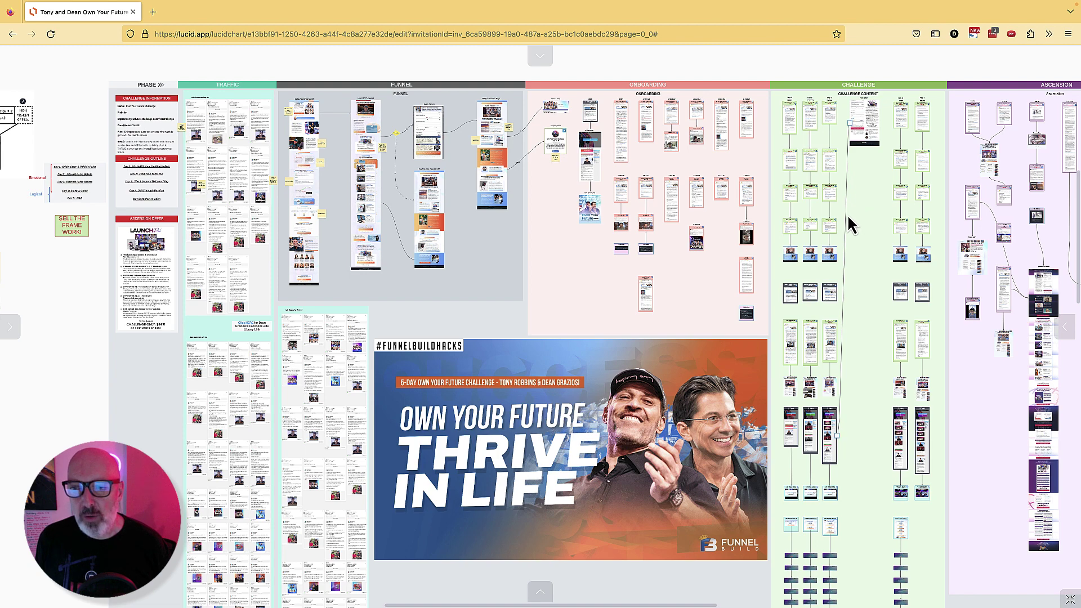
Bring back the editing toolbars and shapes panel.
scroll(830, 252, "right", 5)
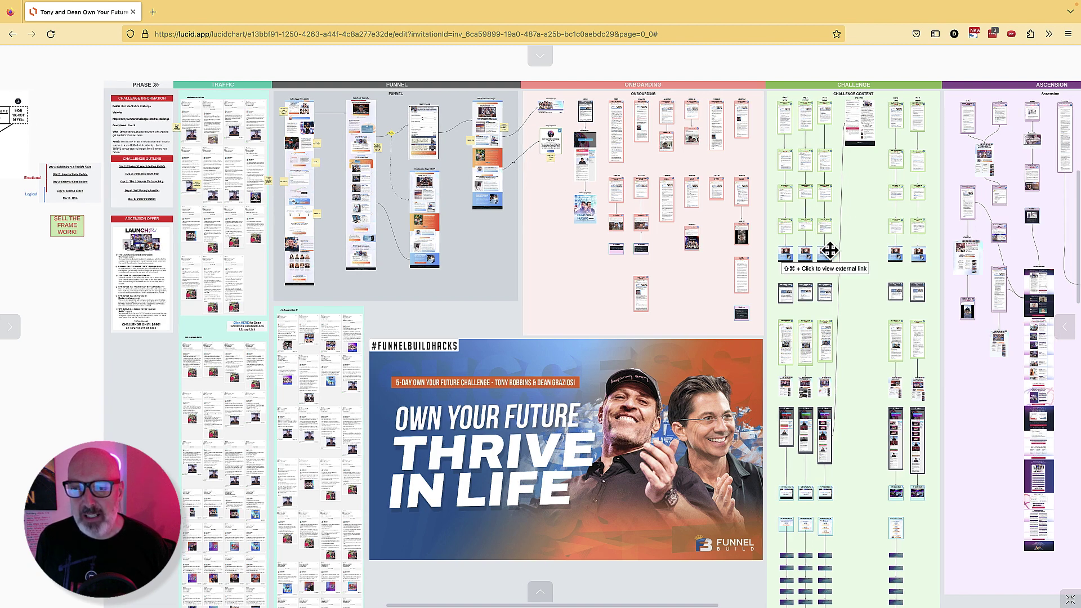
scroll(826, 269, "down", 5)
scroll(830, 292, "down", 2)
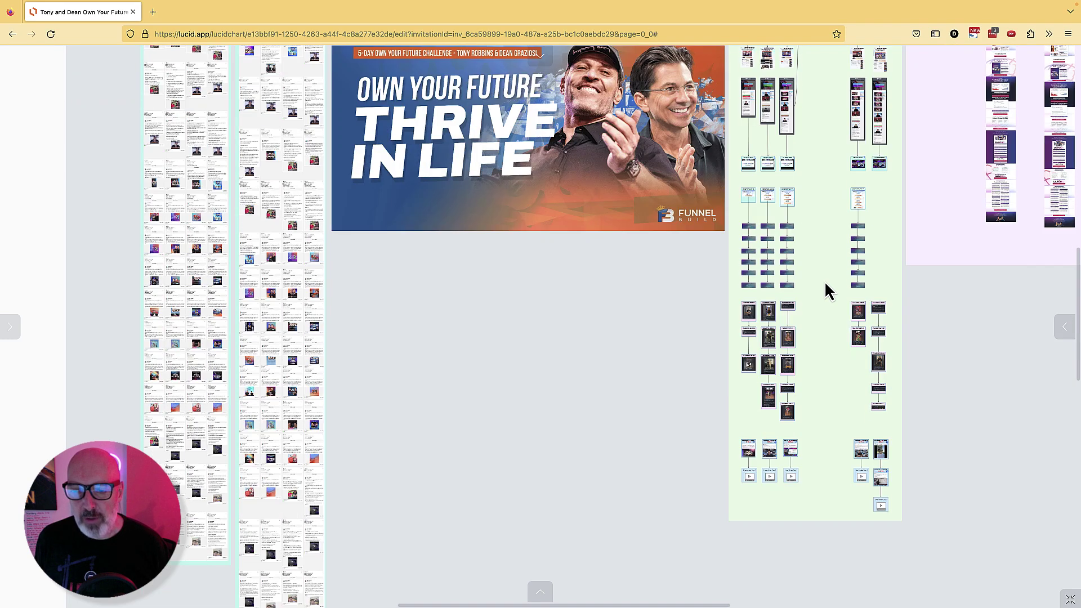
scroll(830, 292, "up", 6)
scroll(826, 290, "right", 2)
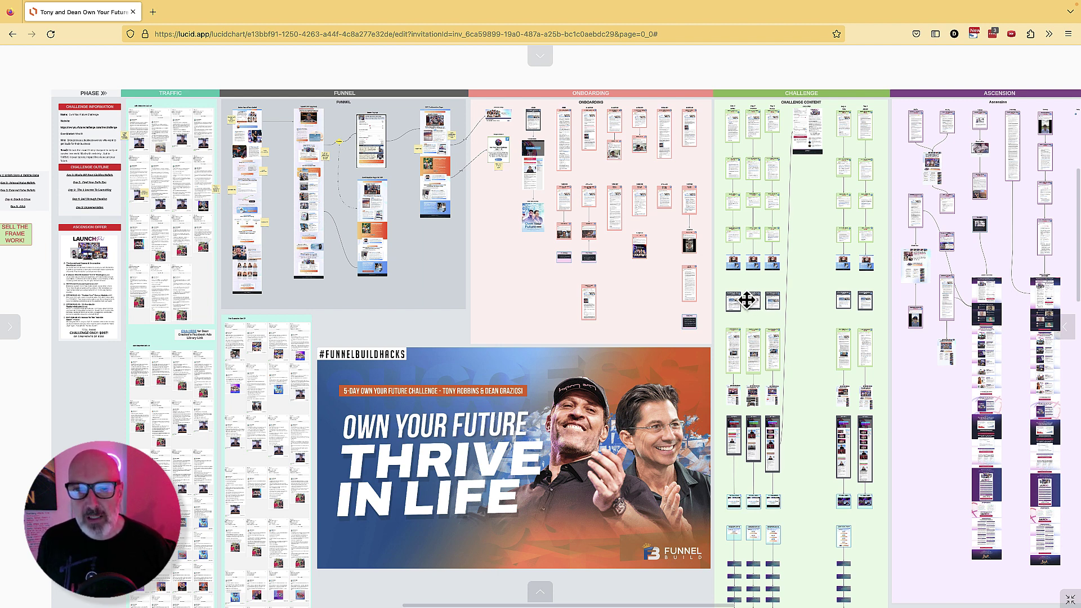
scroll(746, 301, "left", 2)
scroll(747, 300, "left", 10)
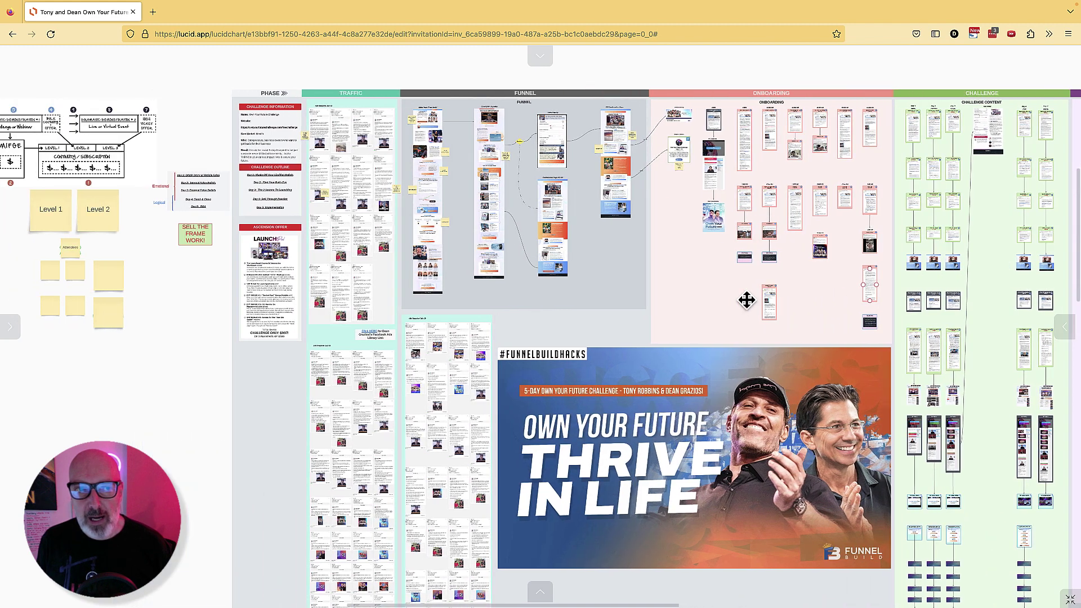
scroll(748, 300, "left", 5)
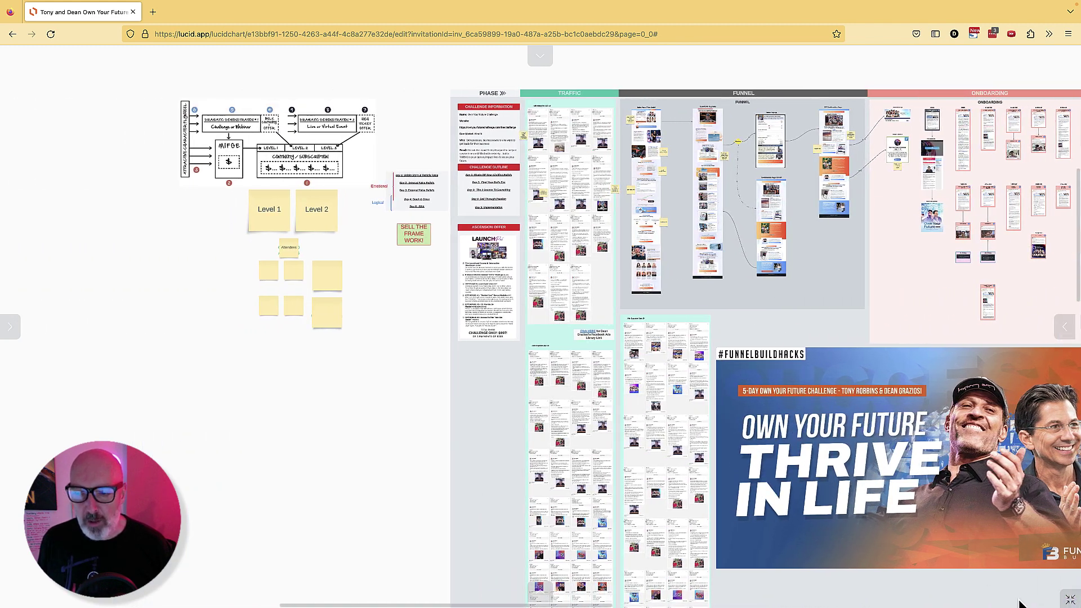
left_click(1070, 600)
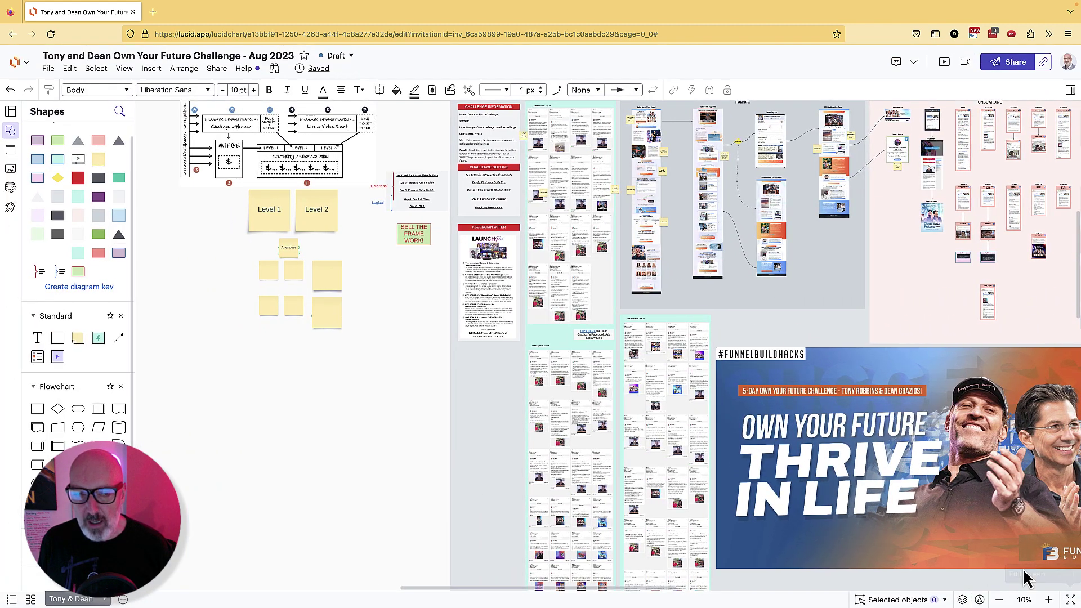
Zoom in to 25% and pan left to the flywheel diagram with its Level 1/Level 2 notes.
left_click(1048, 599)
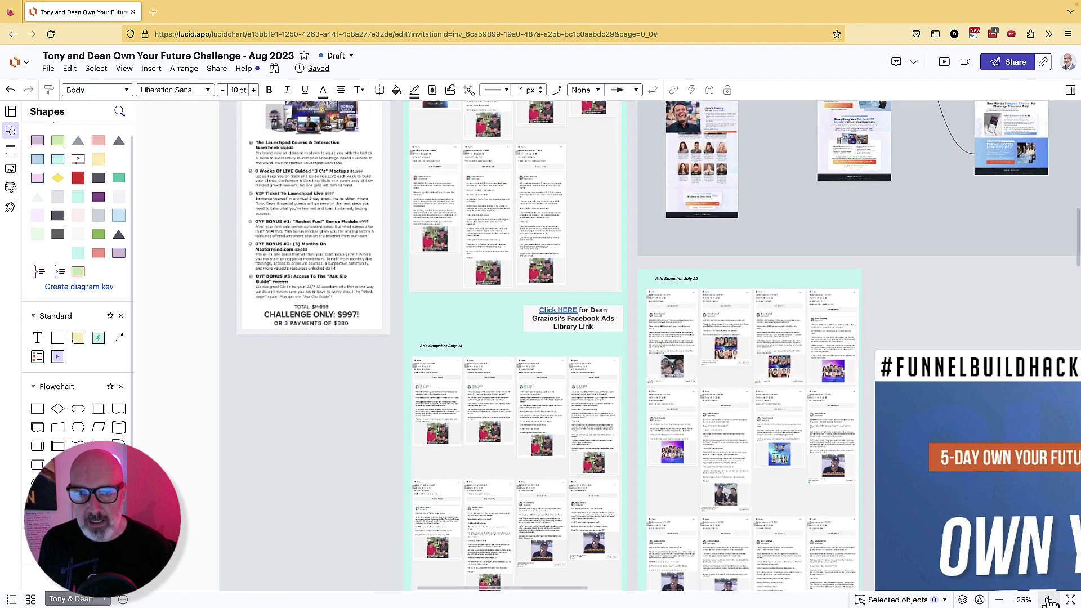
scroll(1017, 574, "left", 10)
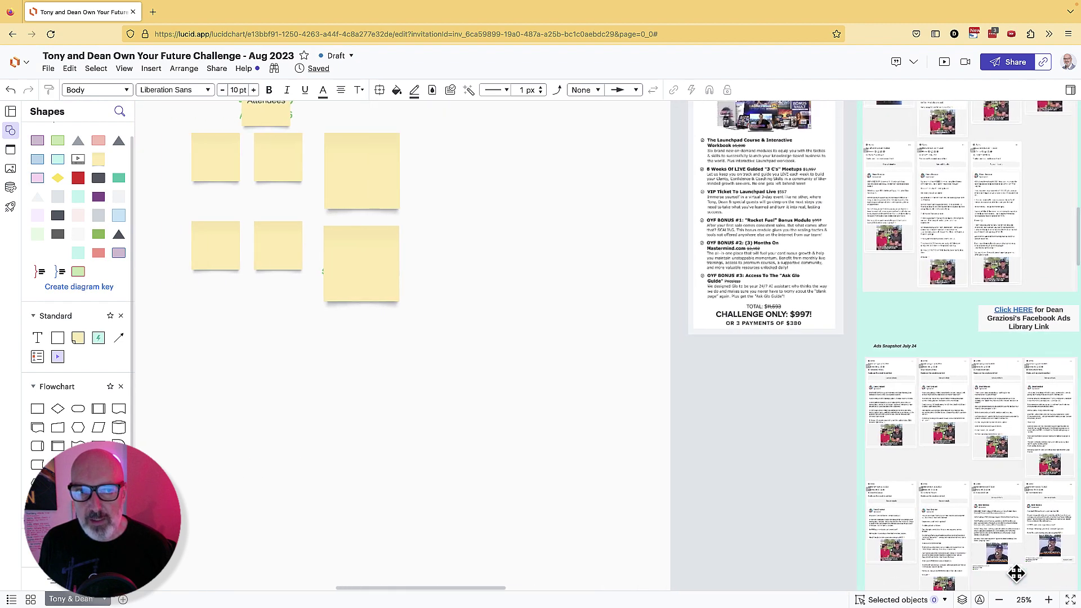
scroll(1016, 573, "left", 5)
scroll(1017, 580, "up", 3)
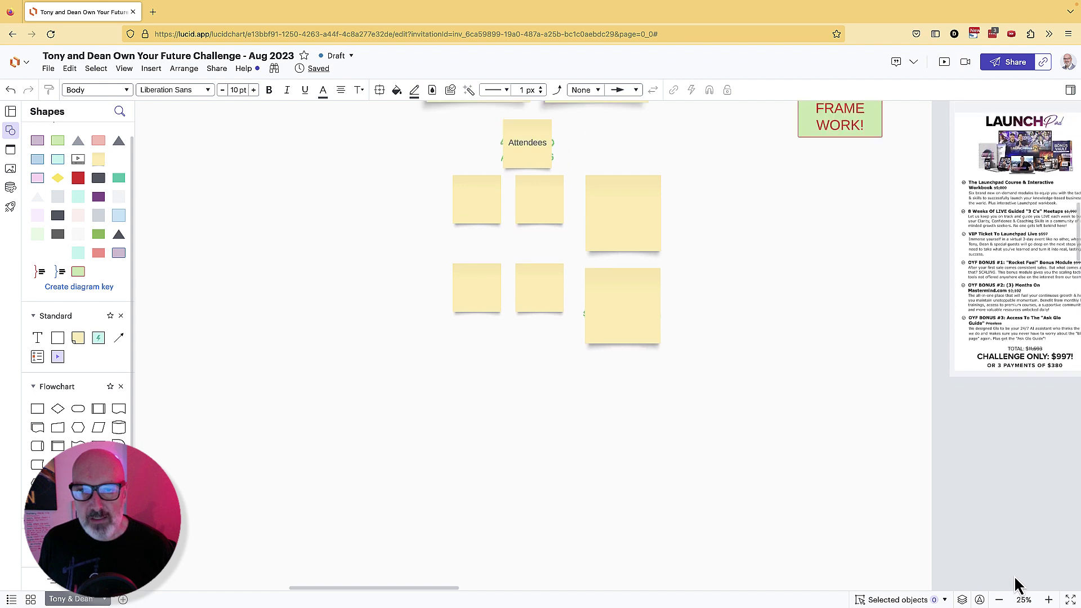
scroll(1019, 586, "up", 7)
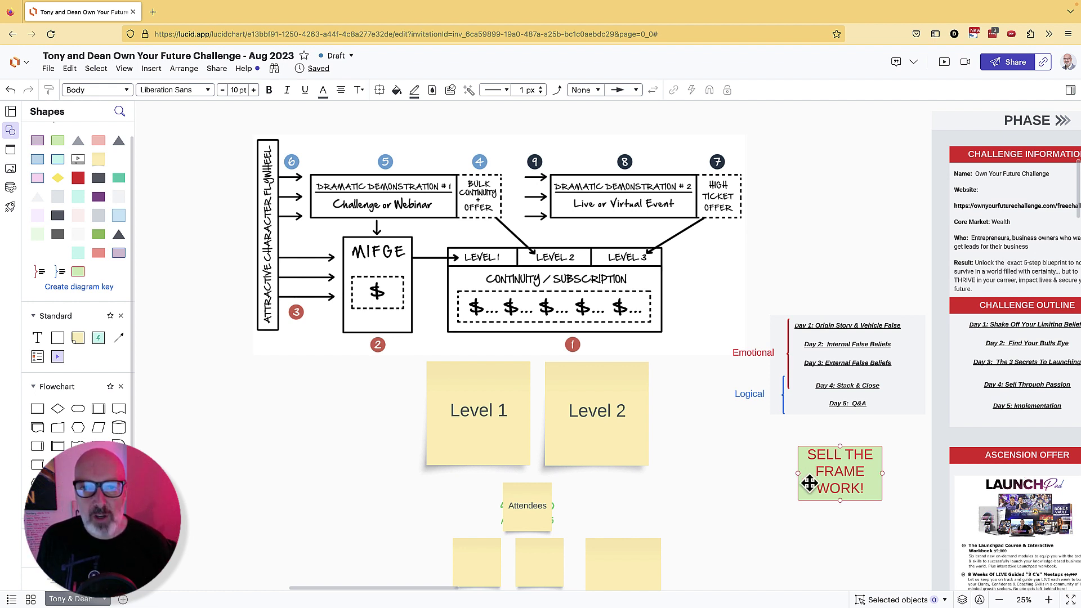
left_click(596, 283)
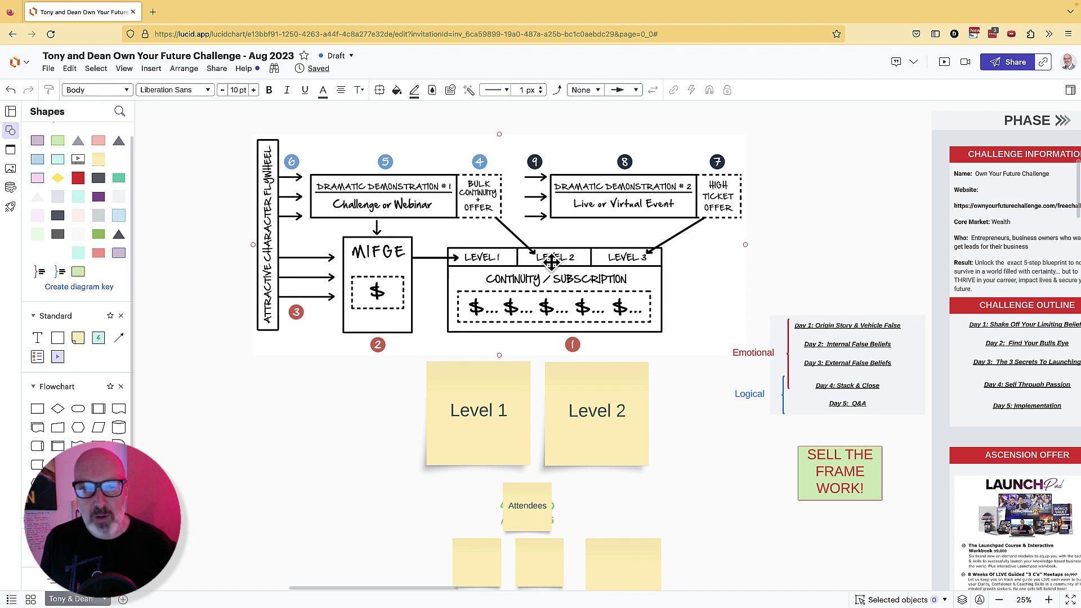
Replace the Level 1 sticky note with the pink 'Mastermind $47/m' box.
left_click(488, 417)
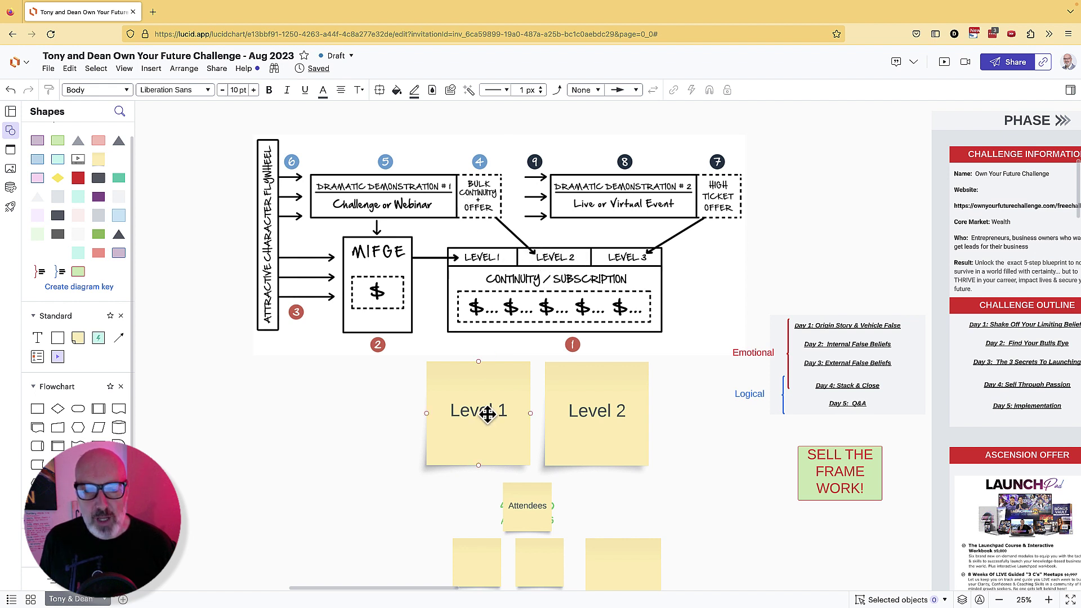
left_click(488, 415)
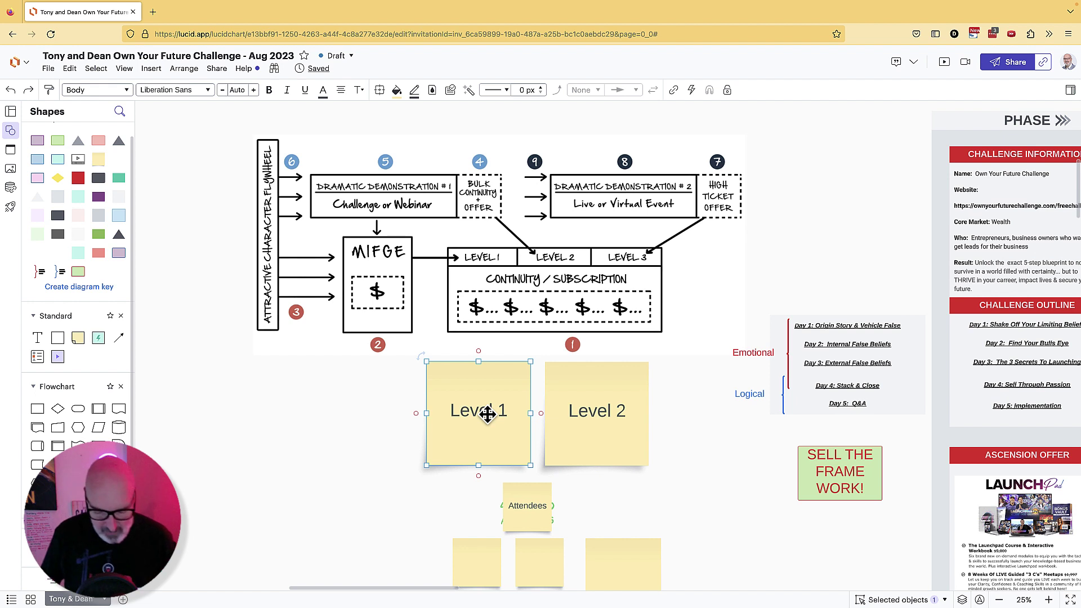
key("super+shift+z")
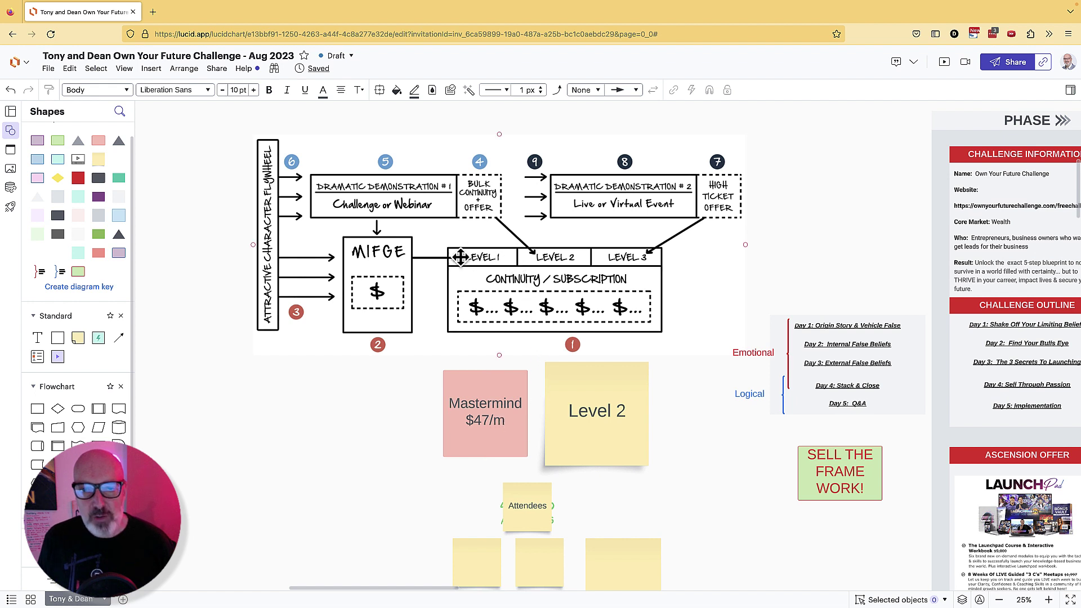
left_click(499, 263)
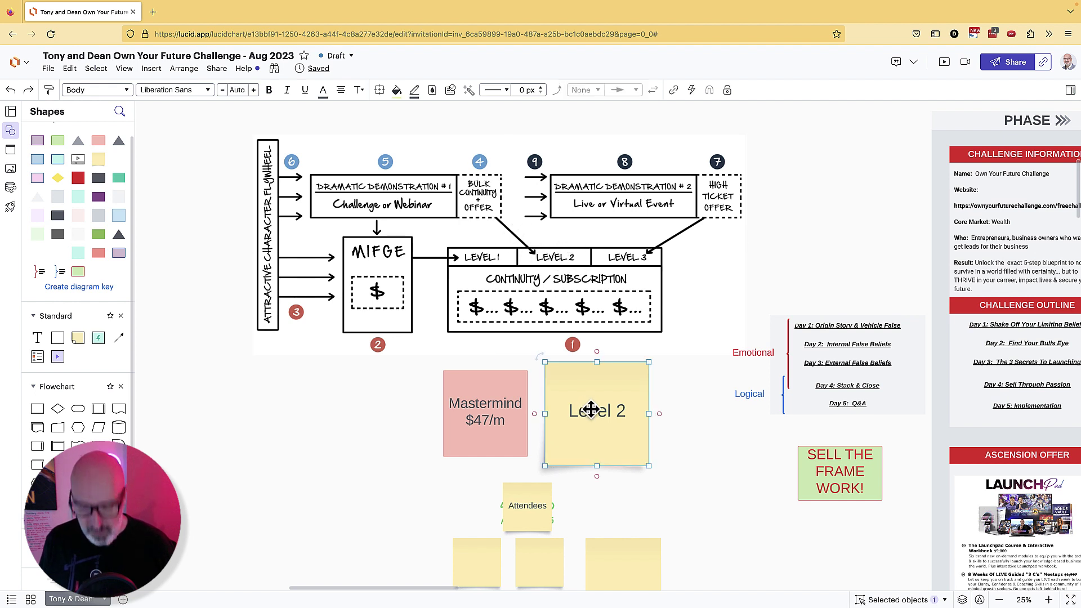
Swap Level 2 for the pink 'Launch Pad $997 + Mastermind $47/m' box and hide the editor toolbars.
key("ctrl+z")
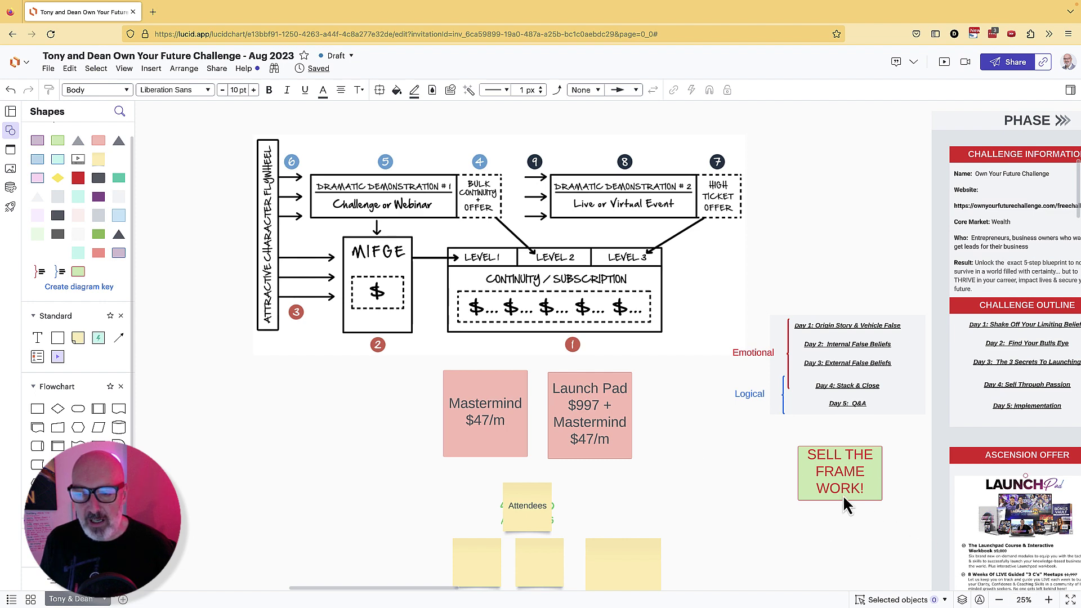
key("ctrl+shift+h")
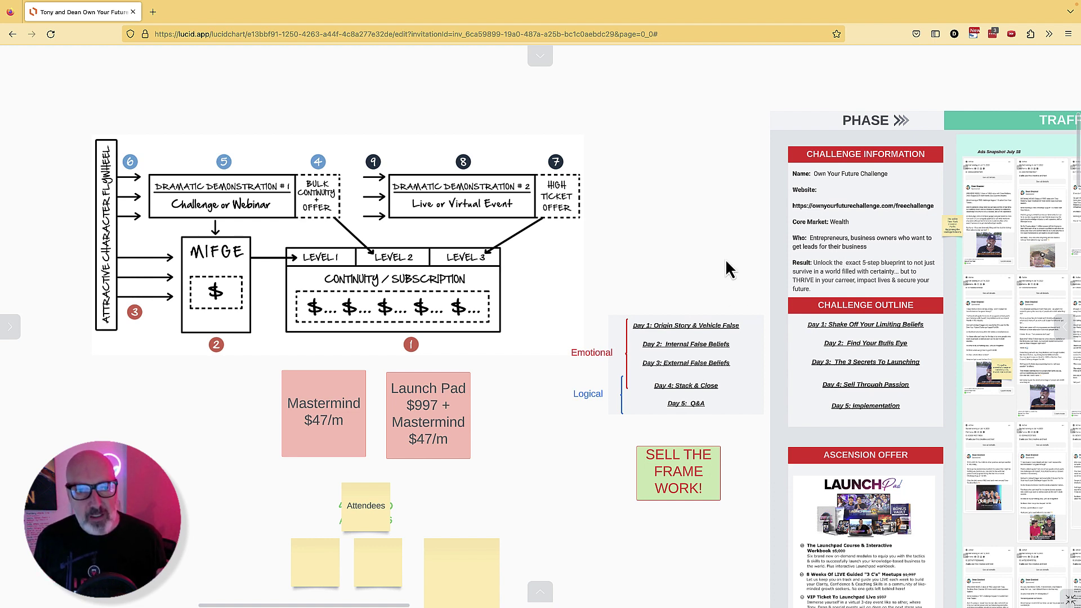
left_click(138, 176)
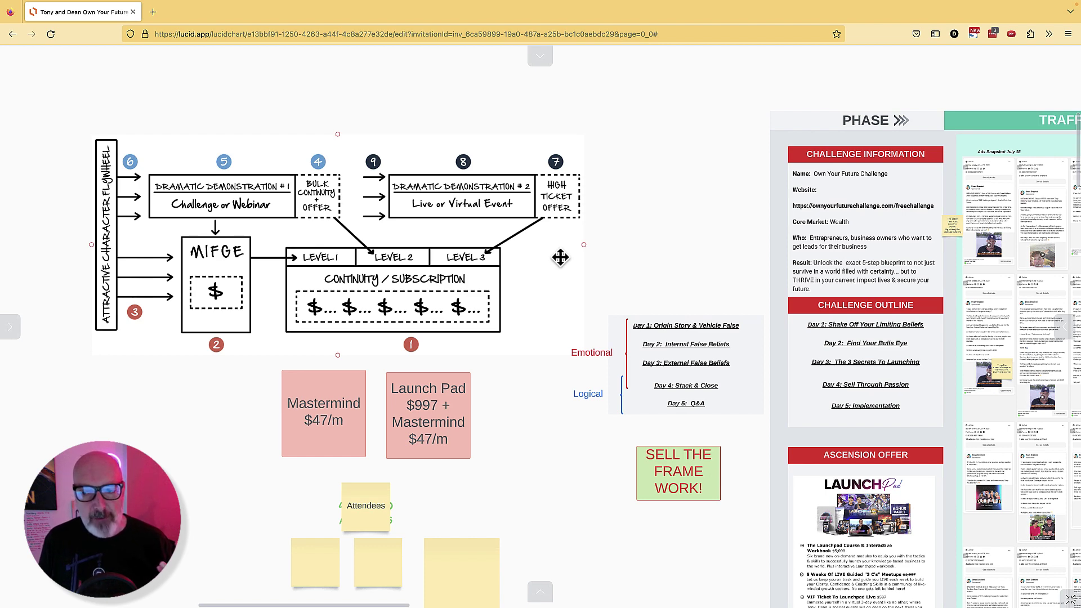
scroll(796, 369, "down", 3)
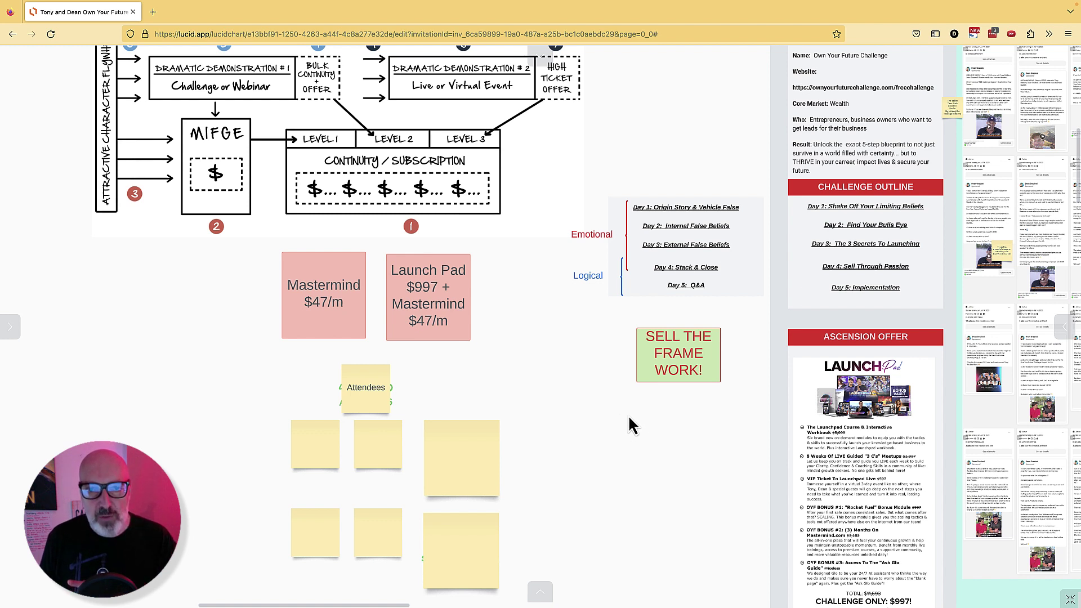
Delete the Attendees sticky note to reveal '400,000 ATTENDEES' and select the note below it.
left_click(367, 399)
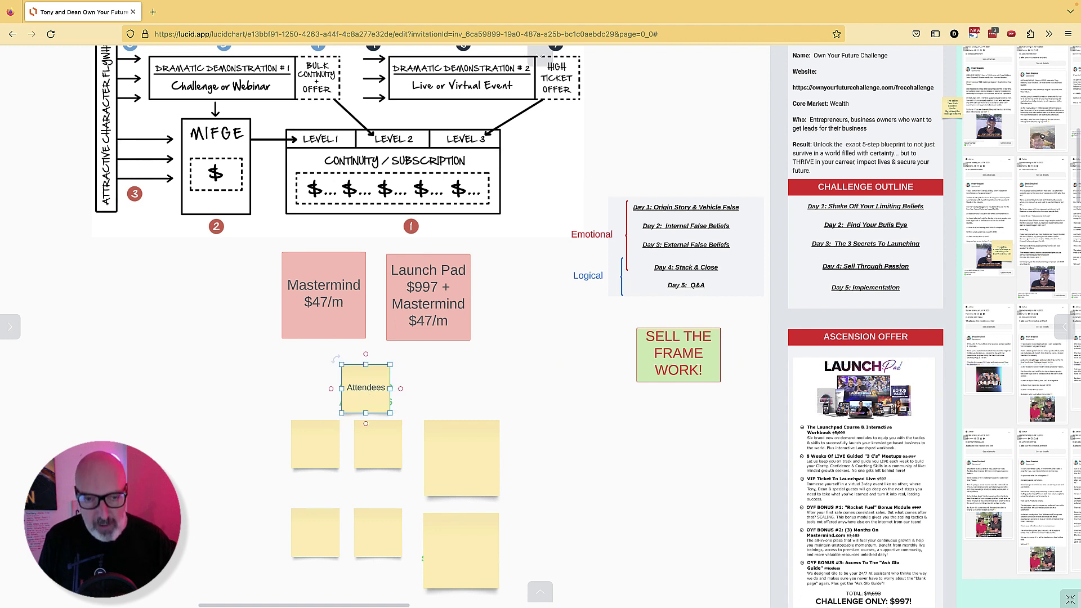
key("Delete")
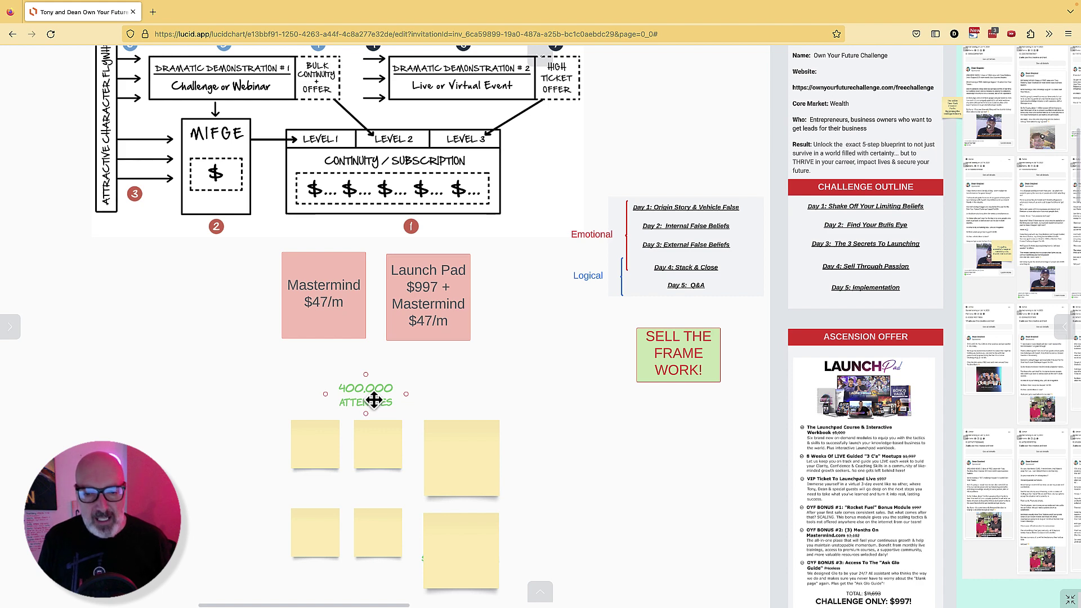
scroll(378, 399, "down", 1)
scroll(378, 399, "down", 1)
left_click(378, 398)
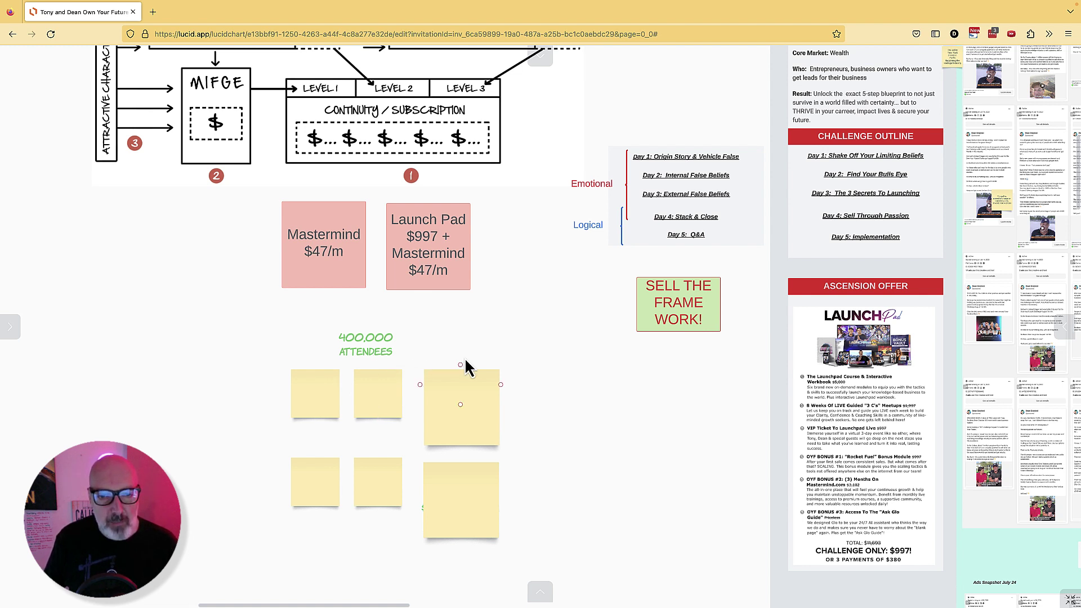
Delete the top-left sticky note to uncover the red 'PITCH 200,000' figure.
left_click(319, 397)
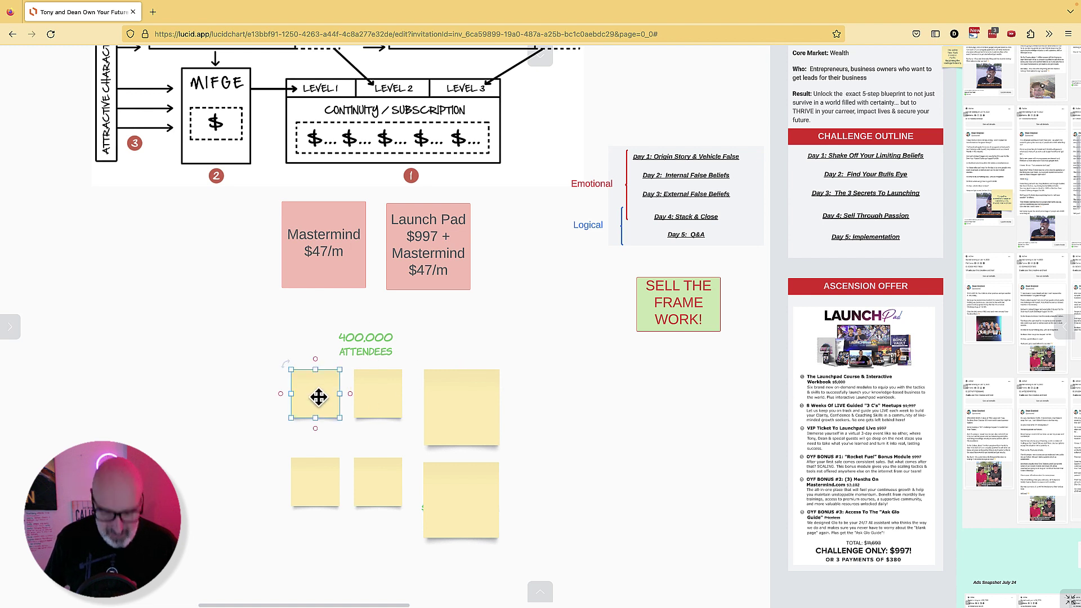
key("Delete")
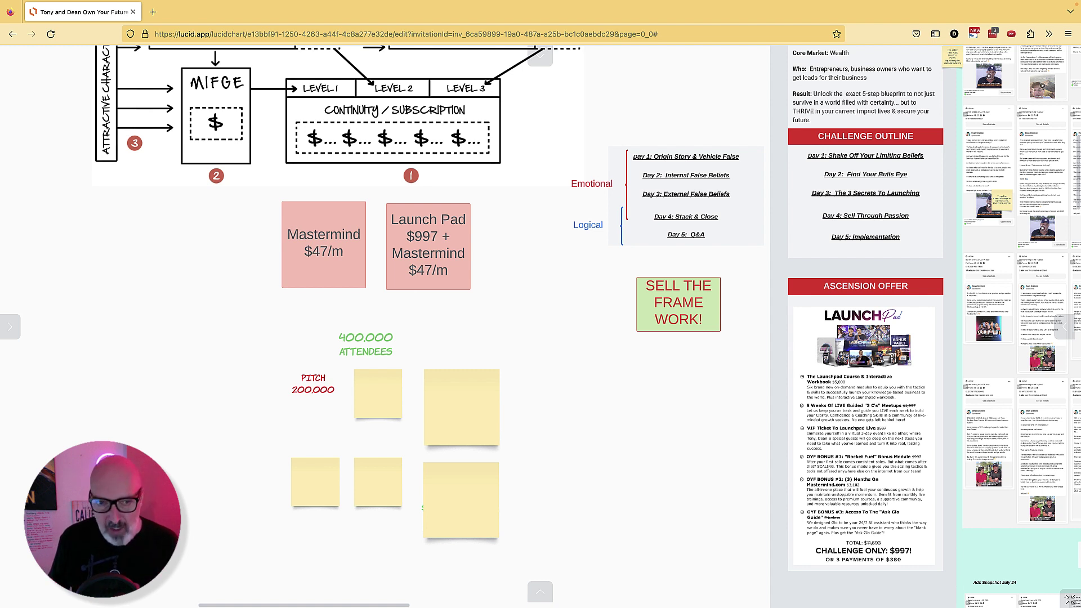
left_click(318, 397)
left_click(362, 336)
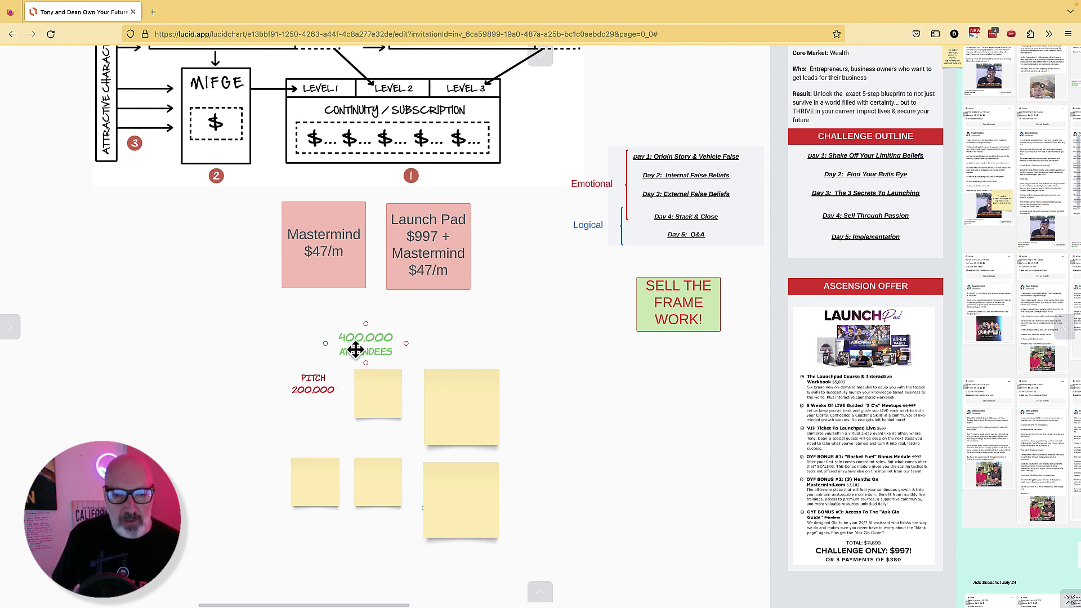
left_click(331, 389)
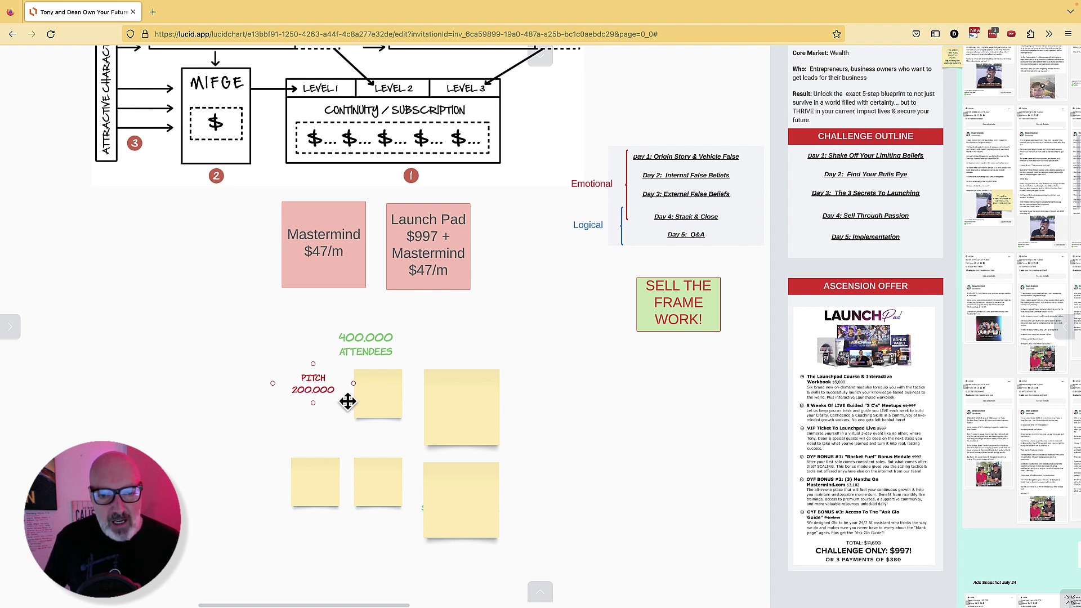
Delete the remaining top-row sticky notes to reveal 10% CVR, 20,000 @$997 and $19,940,000.
left_click(375, 414)
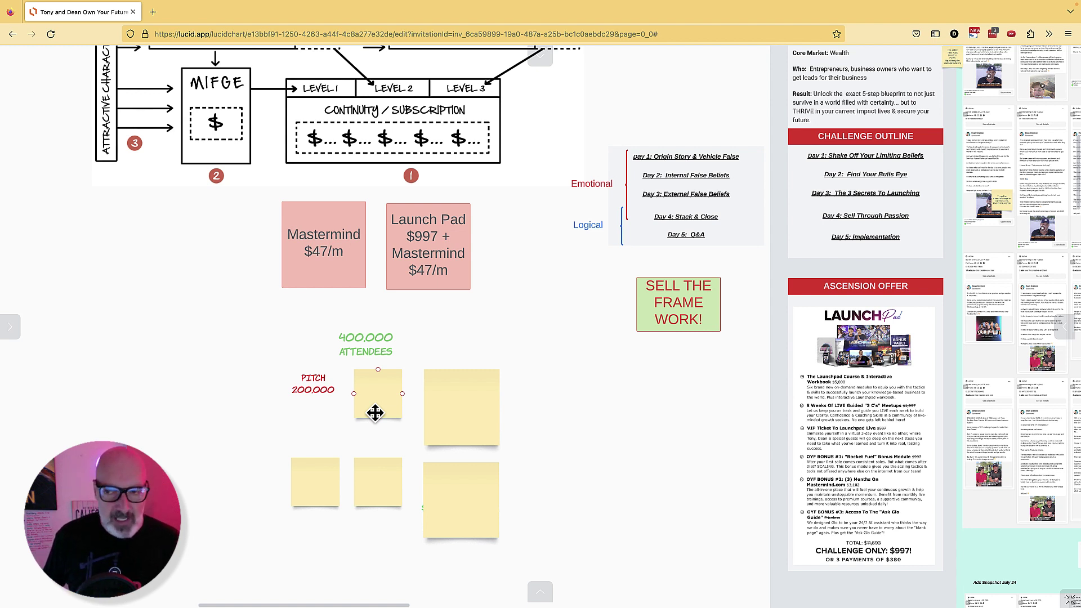
left_click(831, 417)
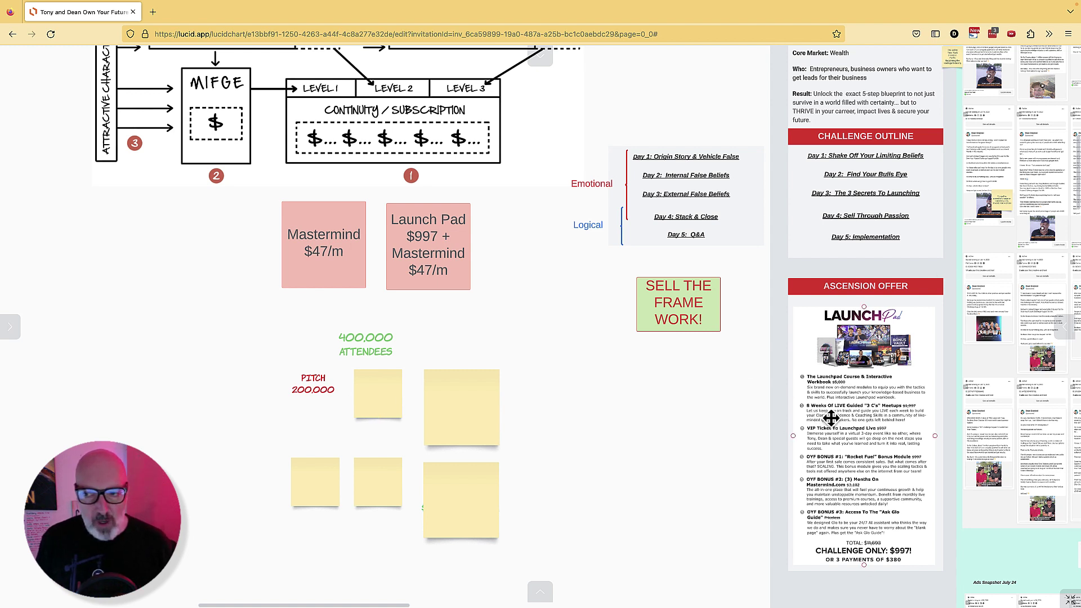
left_click(378, 394)
key("Delete")
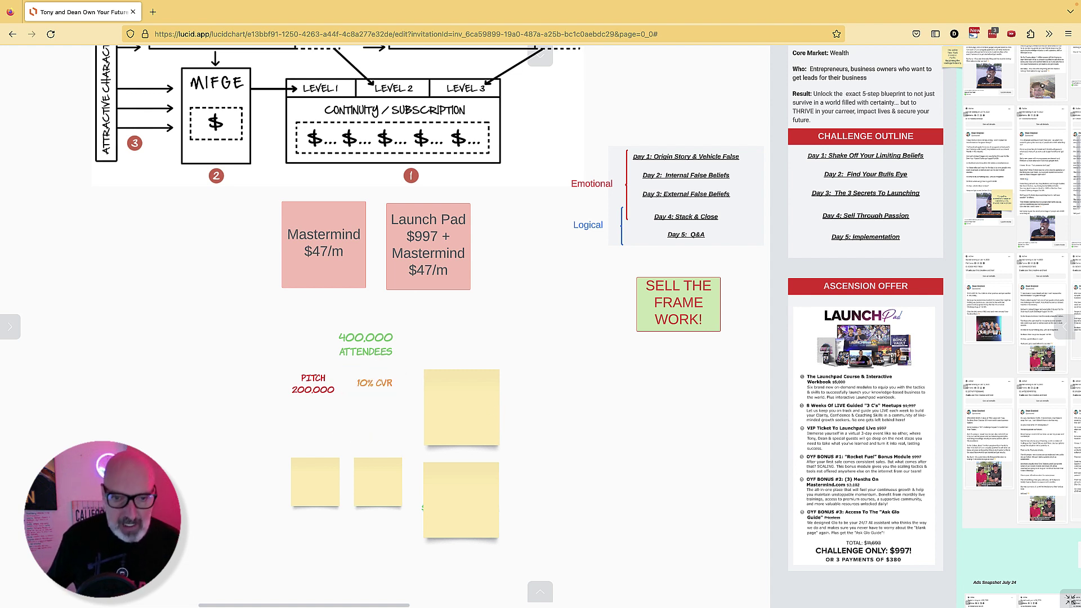
left_click(462, 389)
key("Delete")
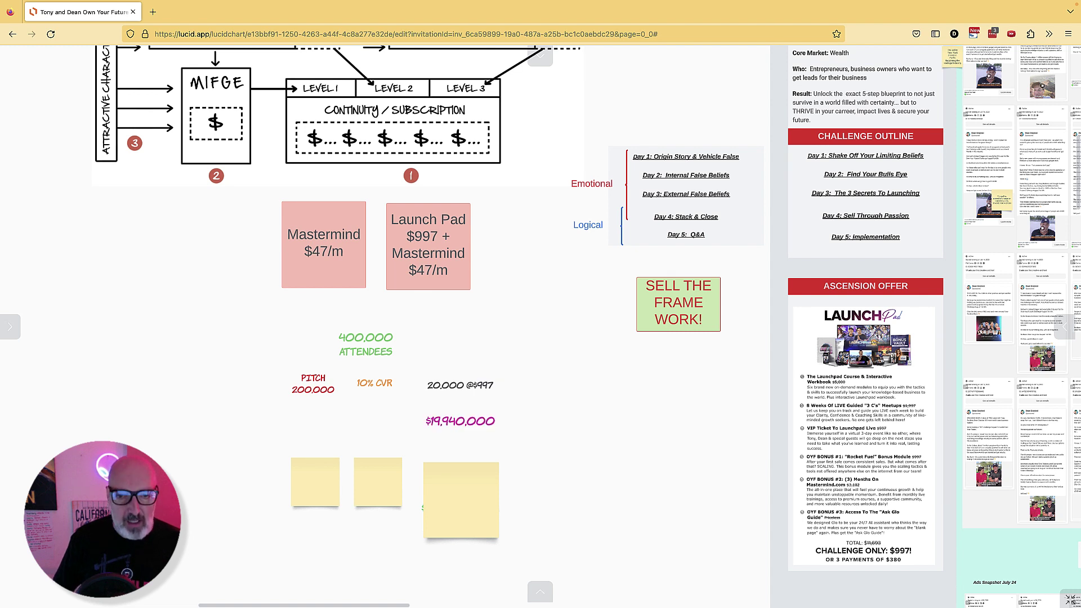
left_click(437, 393)
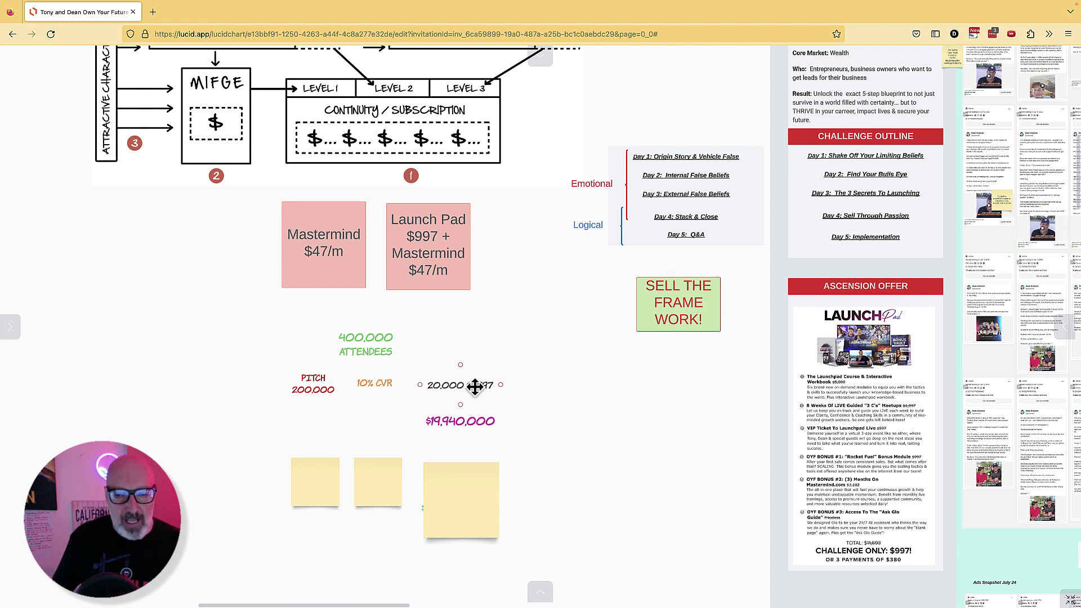
left_click(443, 426)
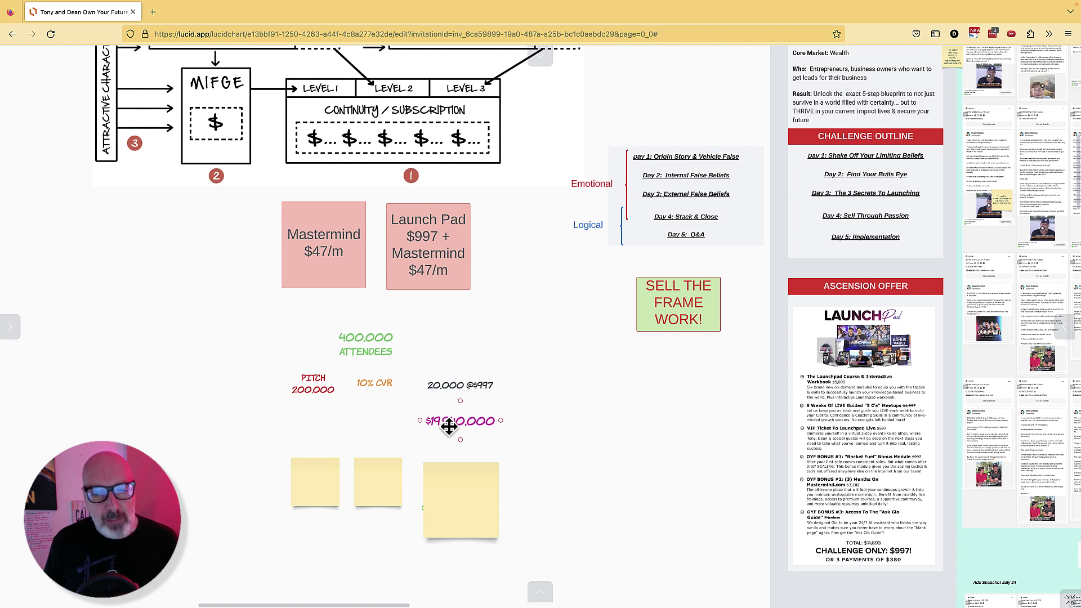
left_click(486, 387)
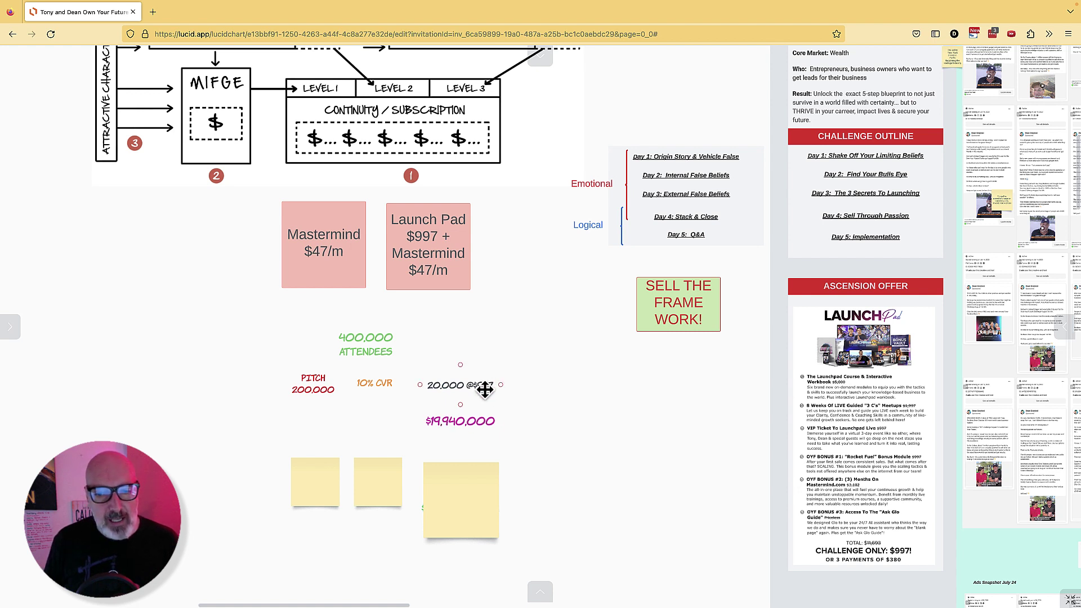
left_click(883, 569)
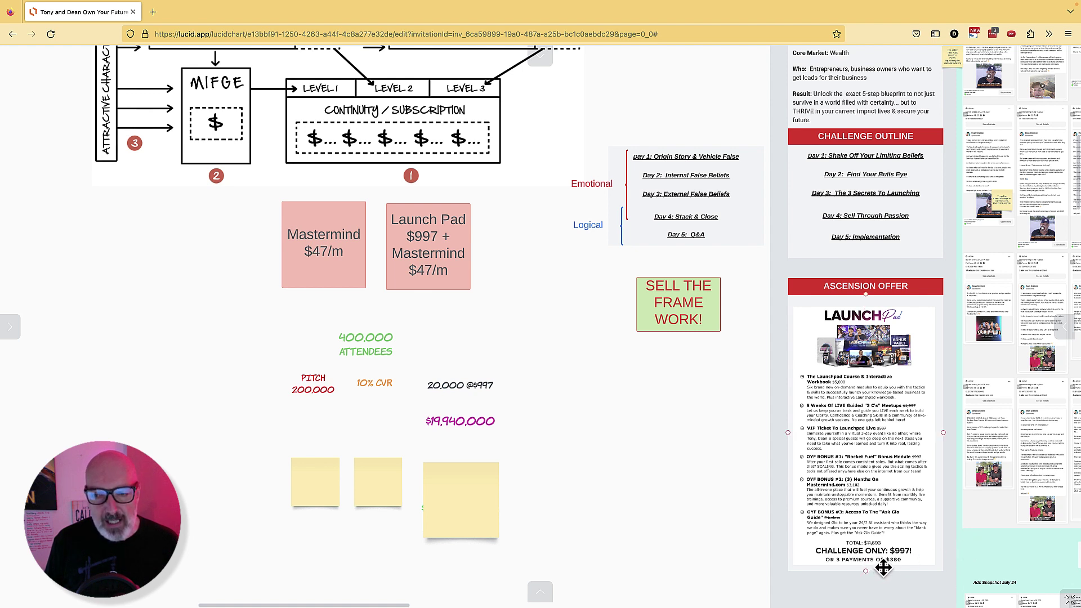
left_click(880, 565)
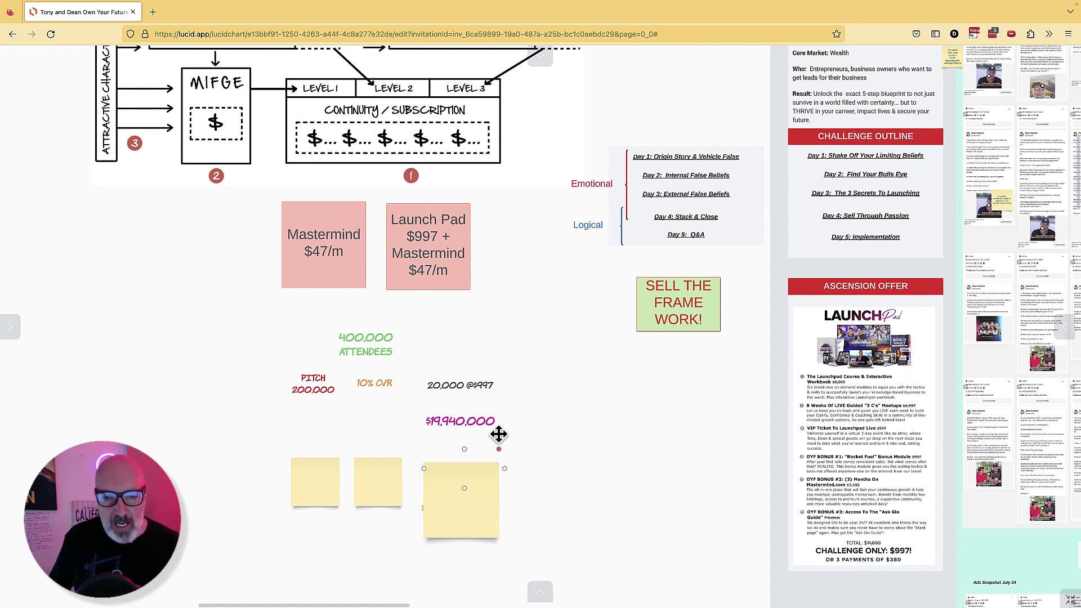
left_click(471, 389)
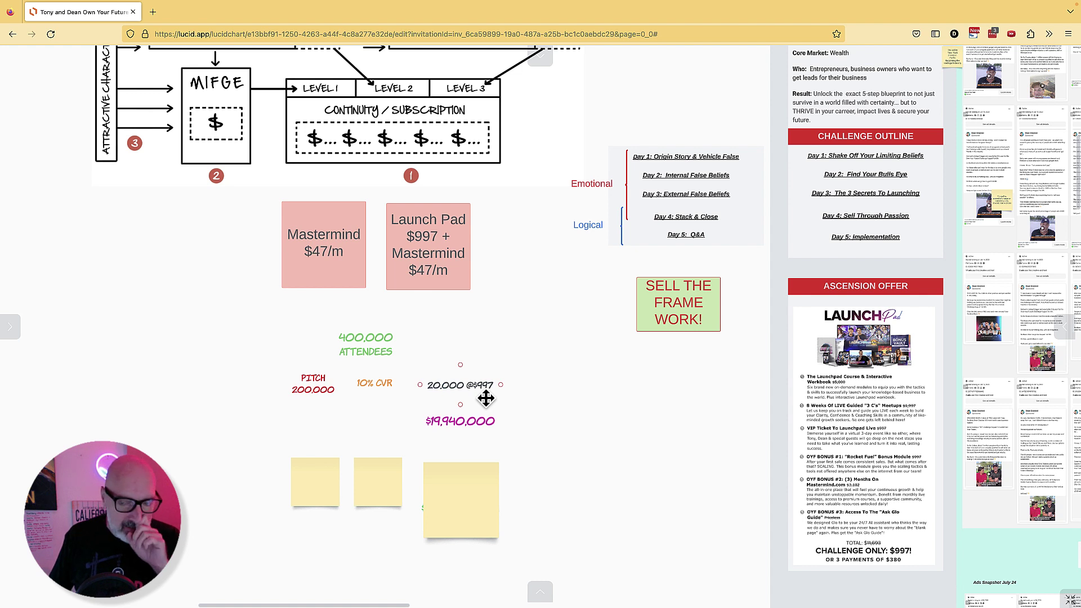
left_click(723, 473)
left_click(849, 562)
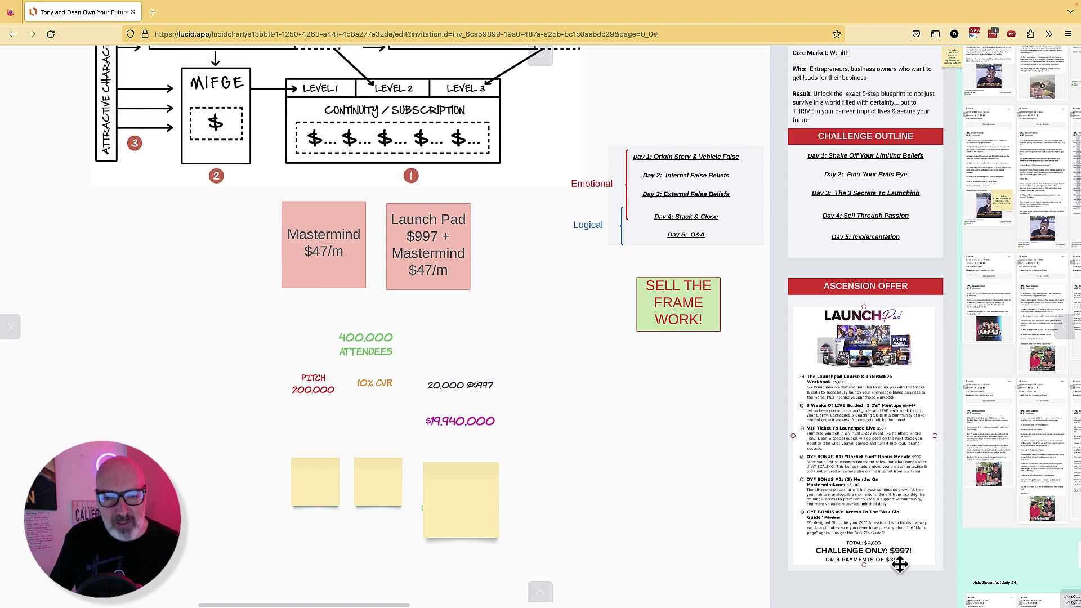
left_click(778, 519)
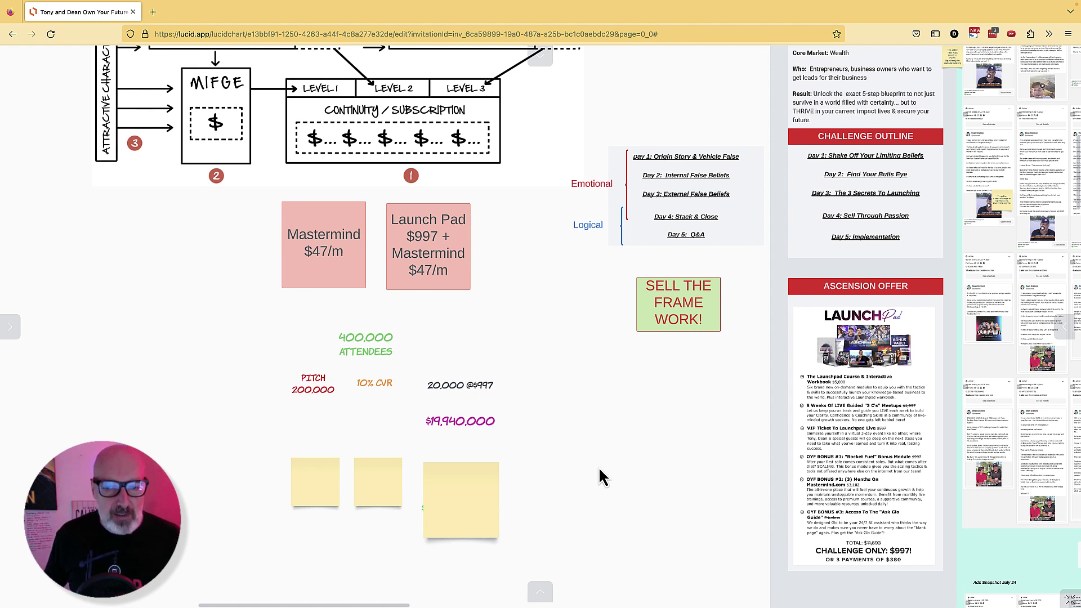
left_click(492, 407)
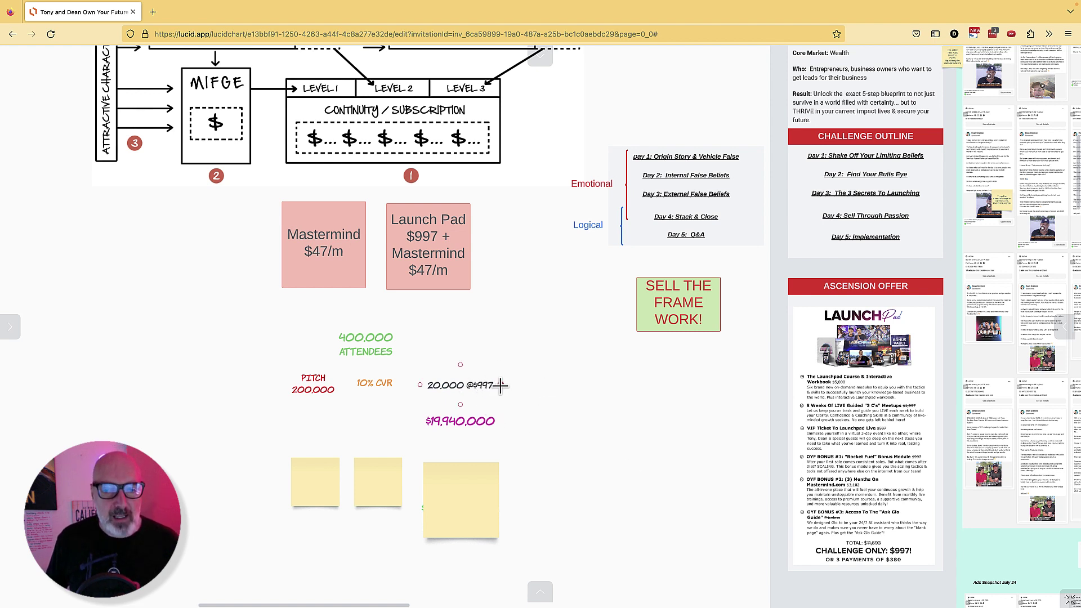
left_click(501, 402)
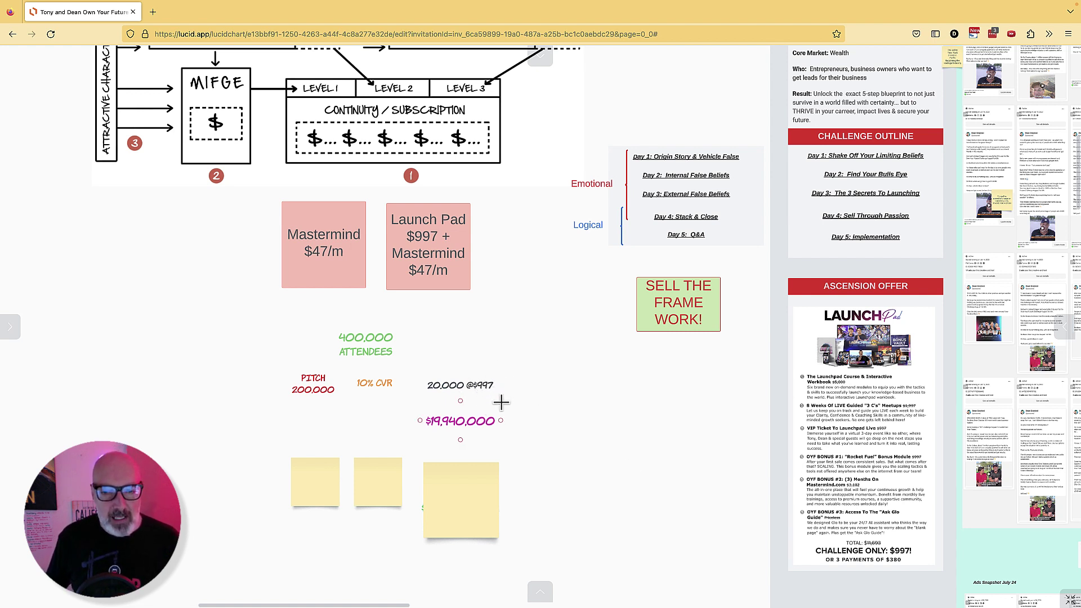
left_click(485, 387)
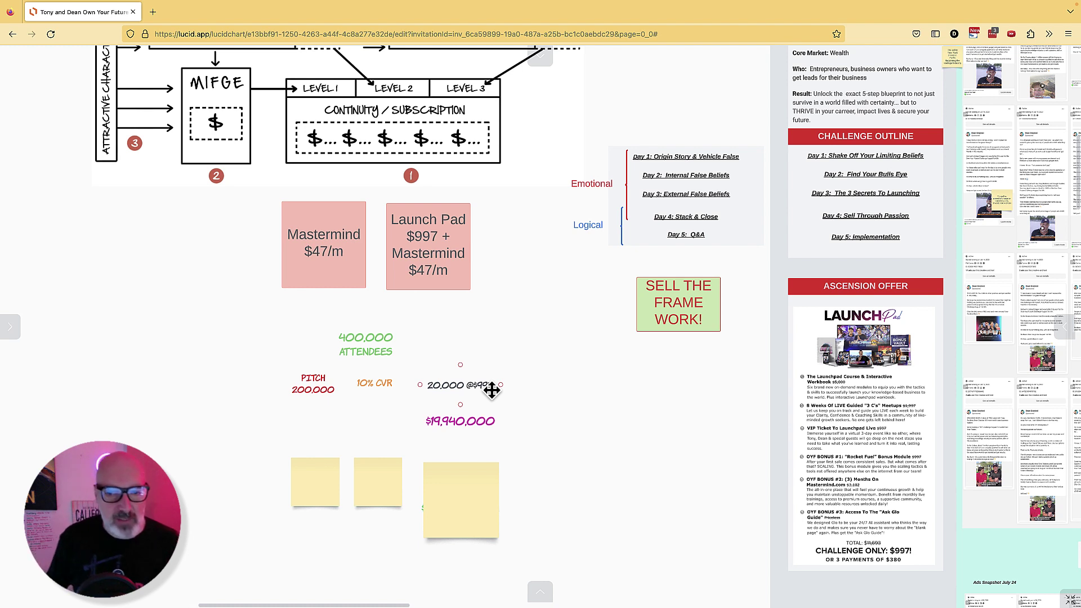
left_click(677, 438)
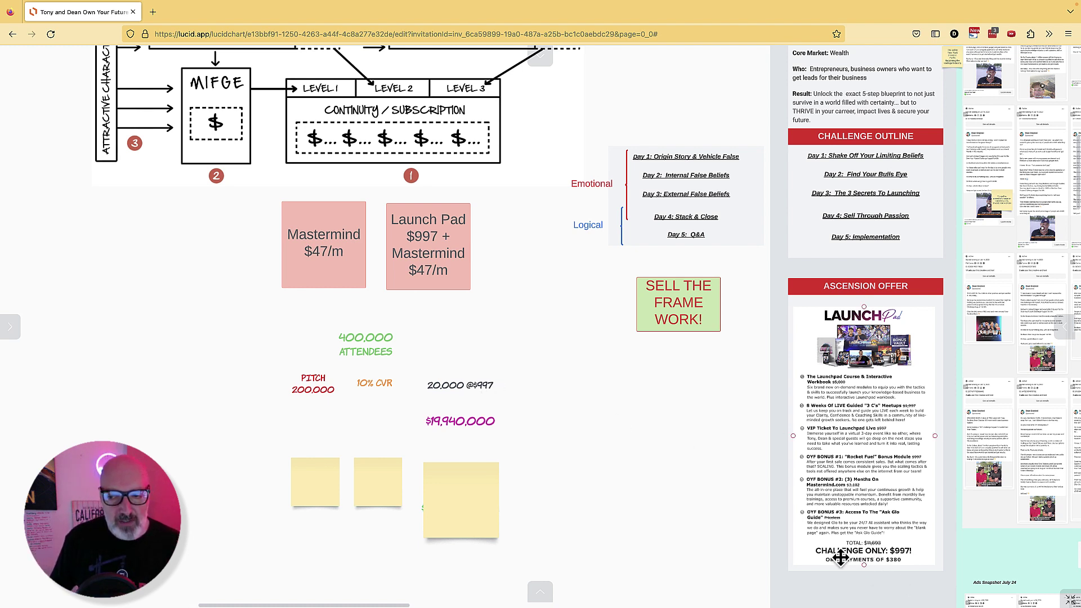
left_click(885, 560)
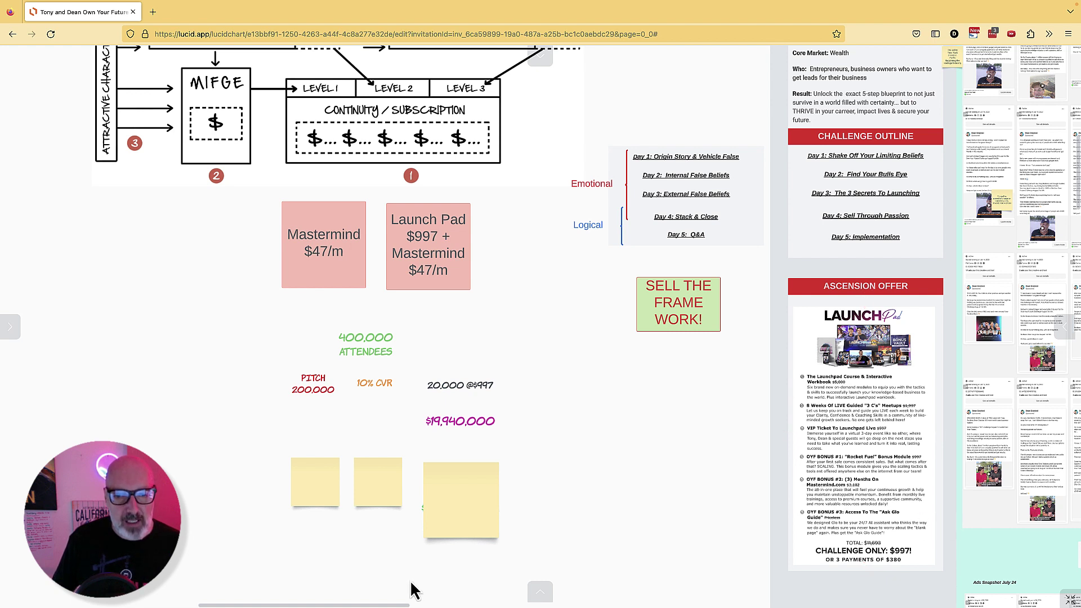
Delete the three bottom sticky notes to reveal $47/MONTH, 20,000 and $940,000/M.
left_click(306, 491)
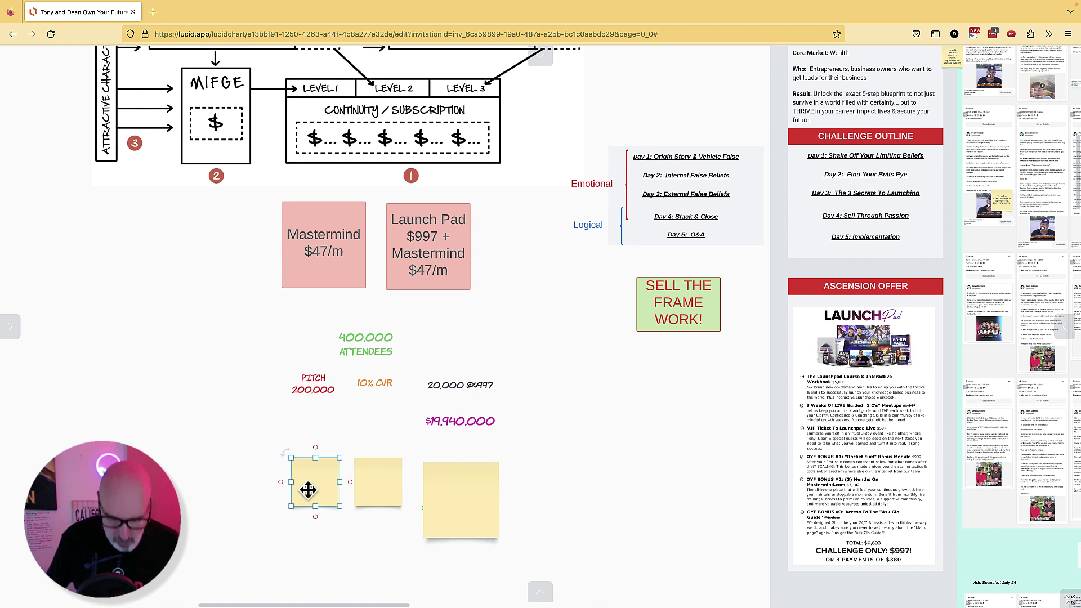
key("Delete")
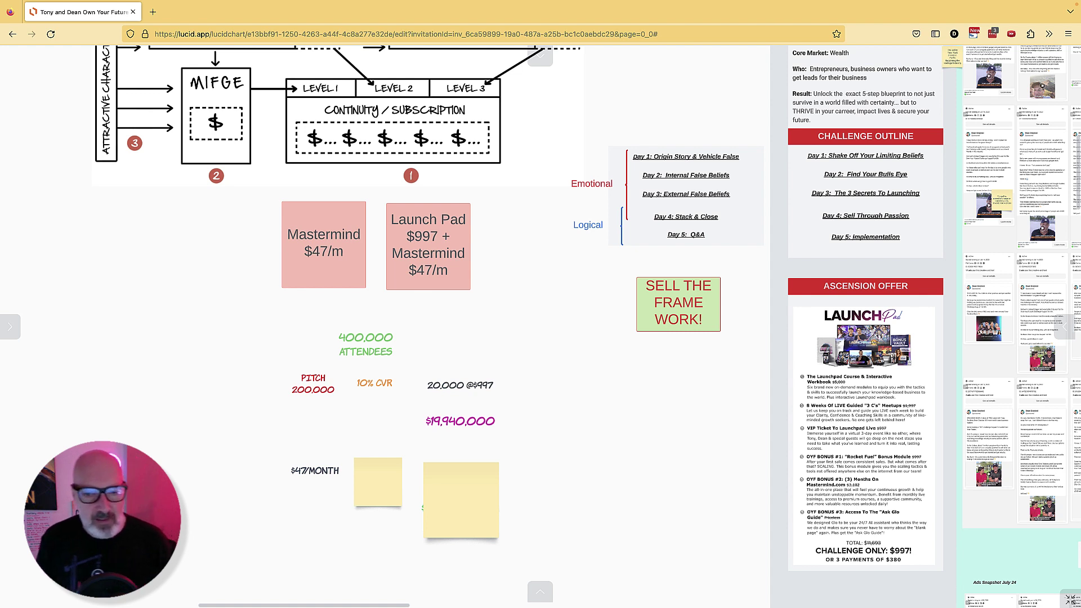
left_click(364, 474)
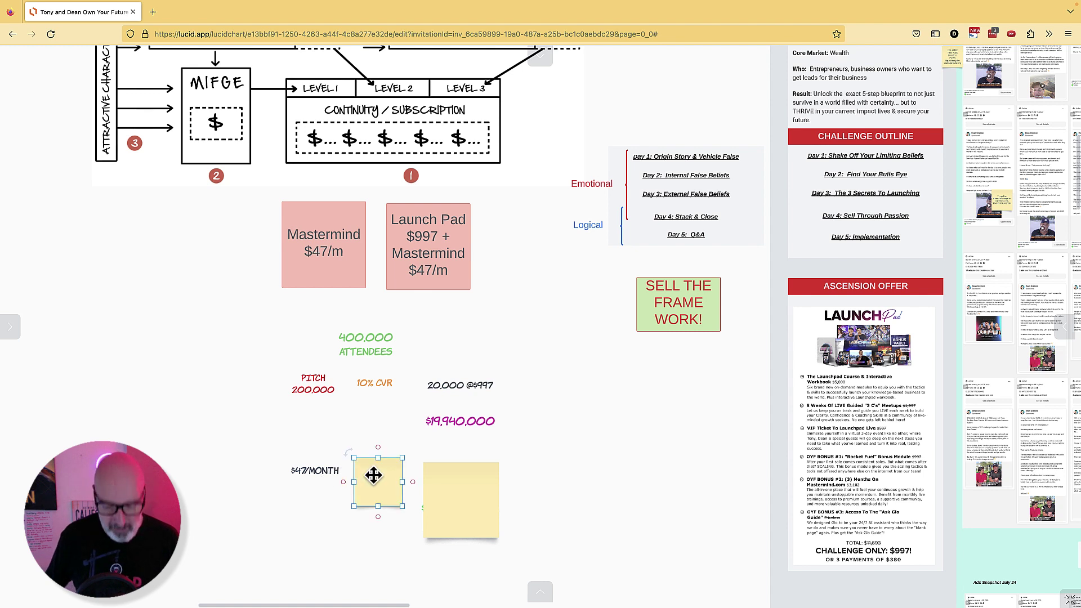
key("Delete")
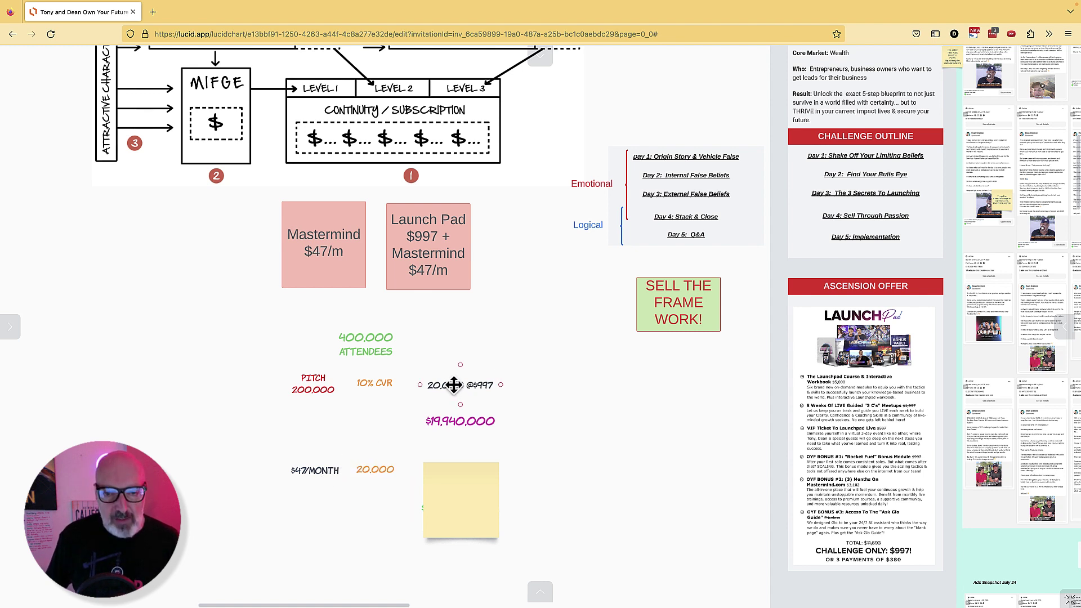
left_click(434, 393)
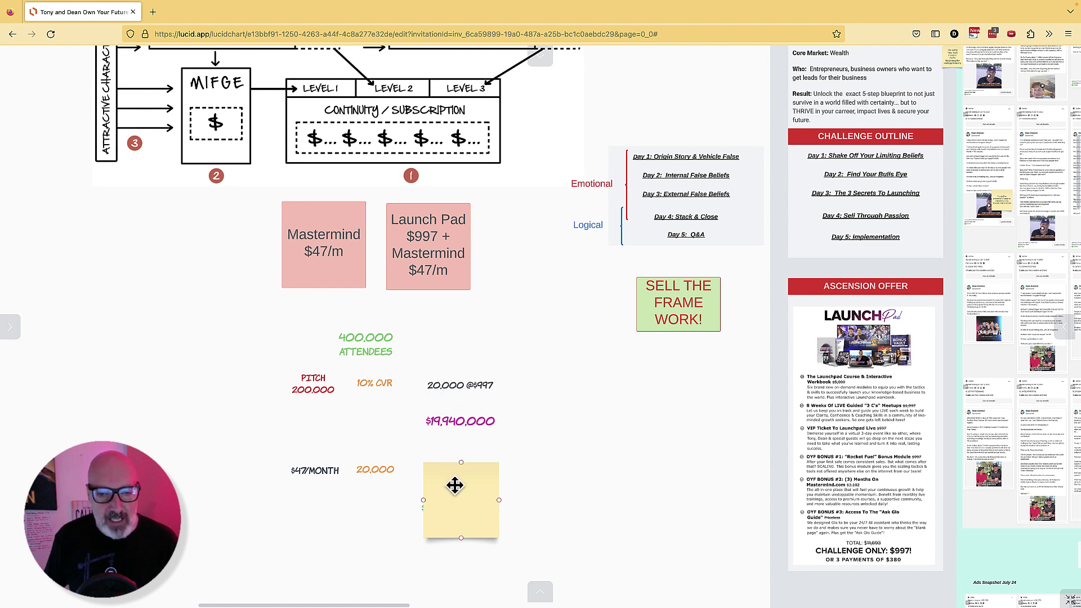
left_click(352, 478)
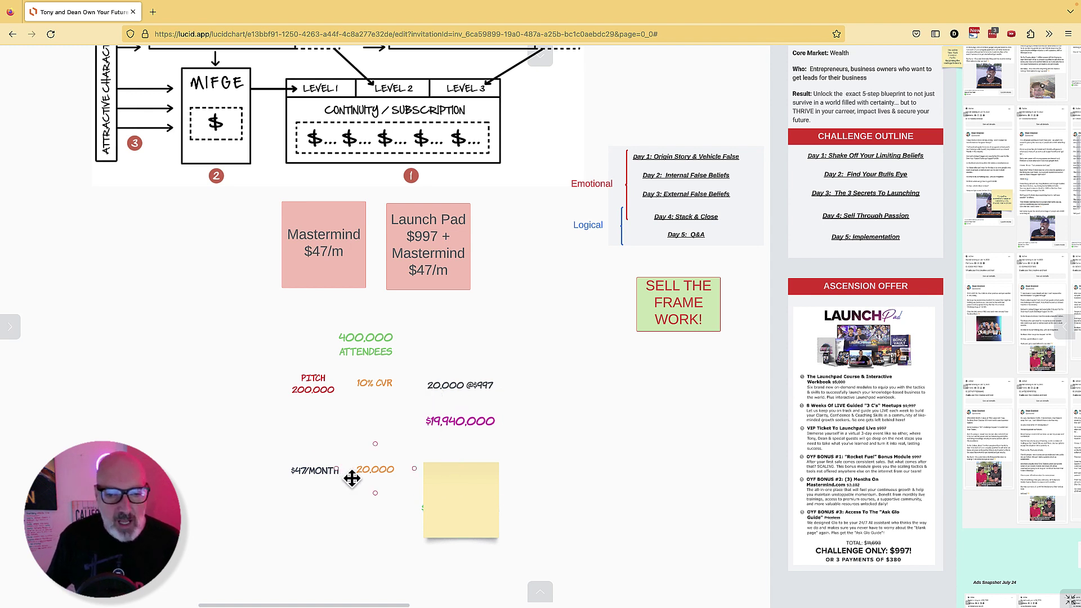
left_click(448, 489)
key("Delete")
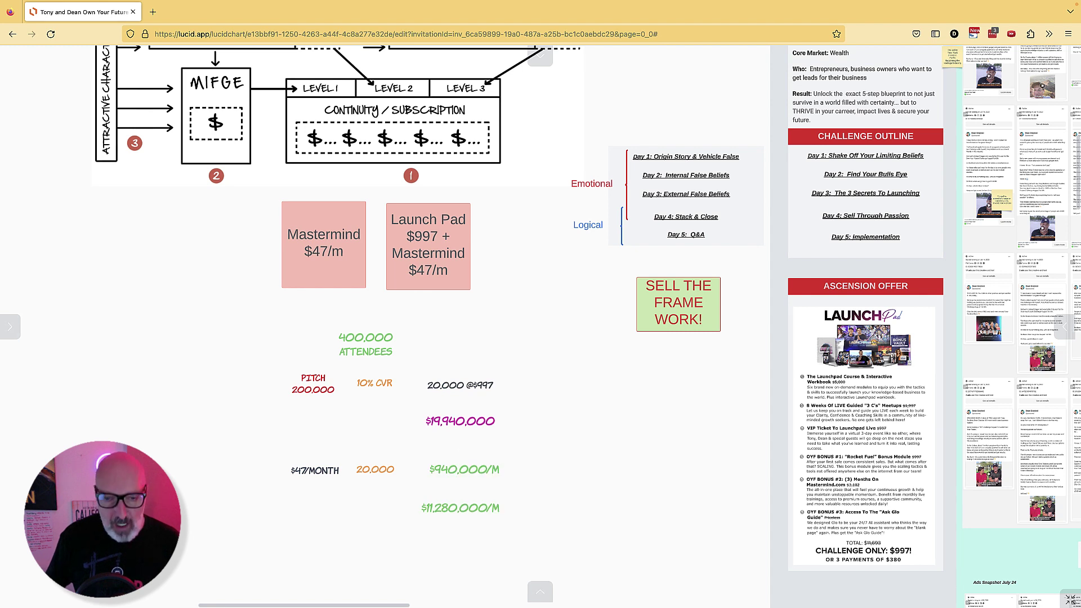
left_click(446, 476)
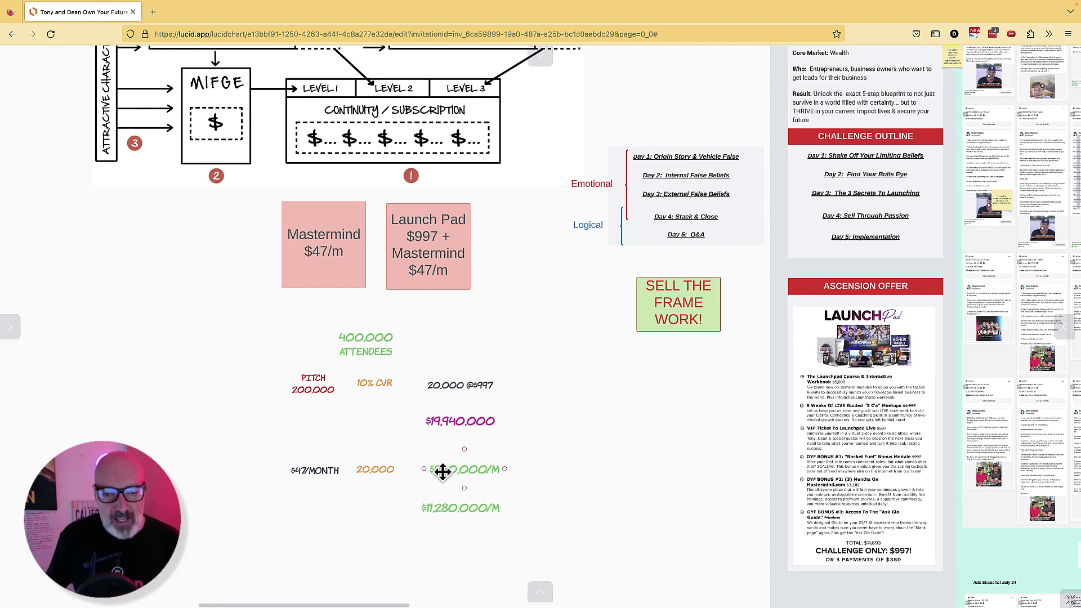
left_click(433, 510)
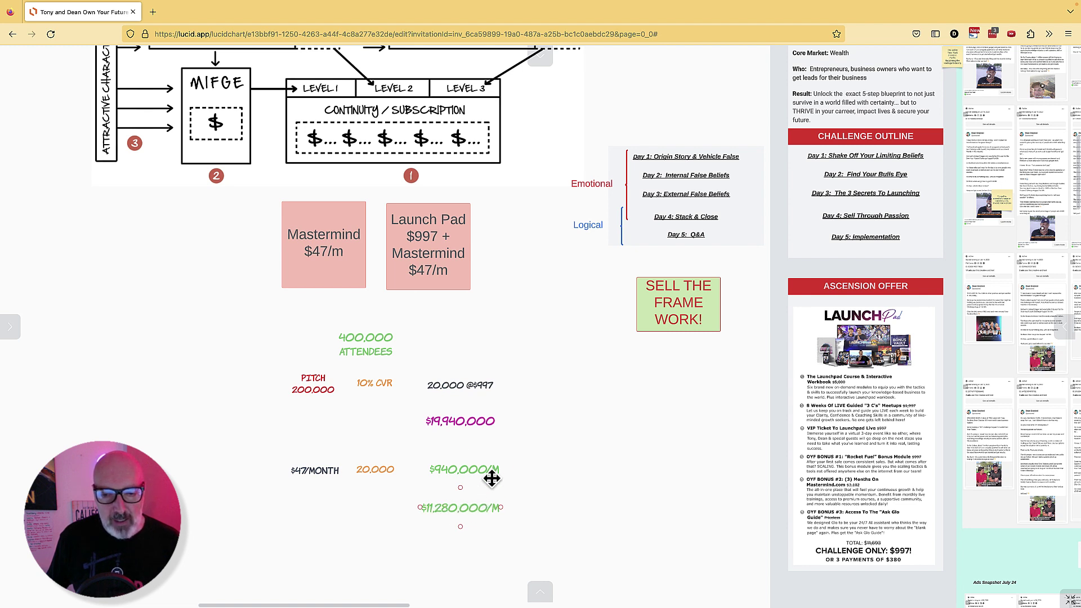
Change the '$11,280,000/M' label to '$11,280,000/Y'.
left_click(493, 516)
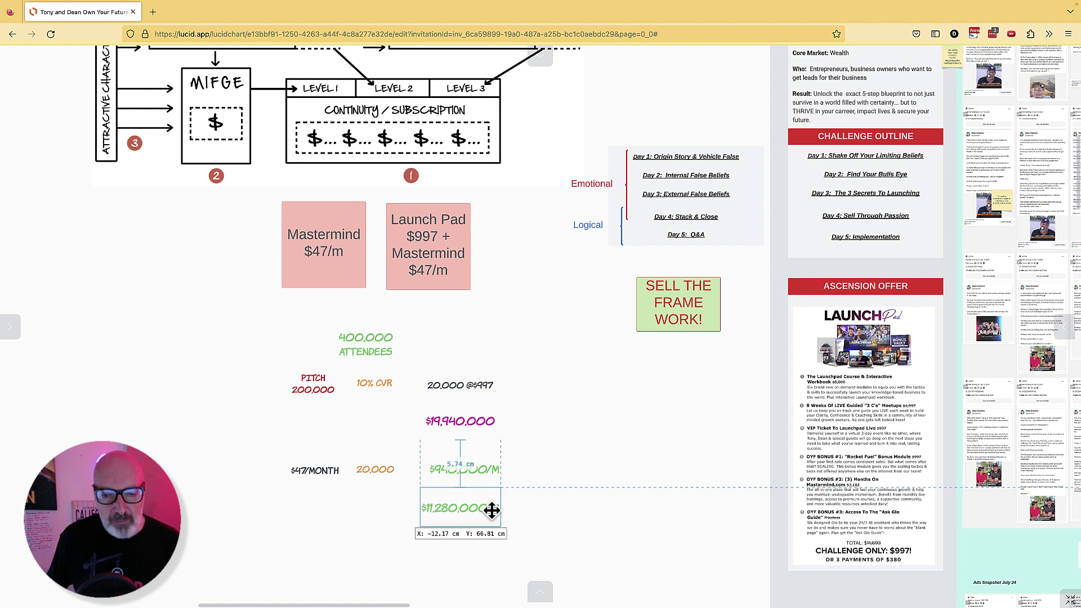
double_click(502, 513)
key("BackSpace")
type("Y")
left_click(594, 432)
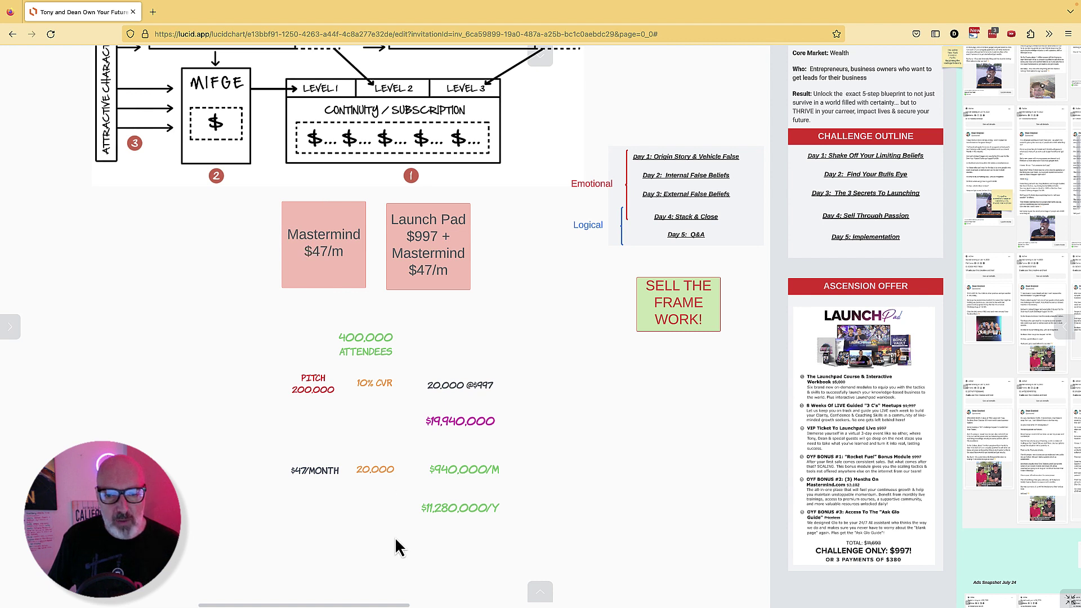
left_click(450, 511)
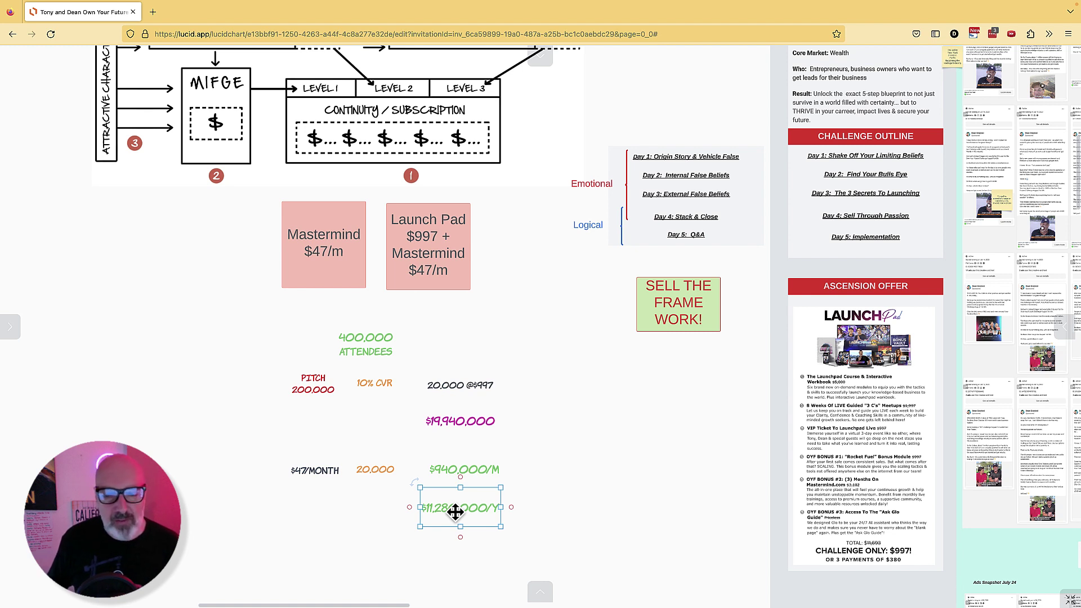
left_click(448, 427)
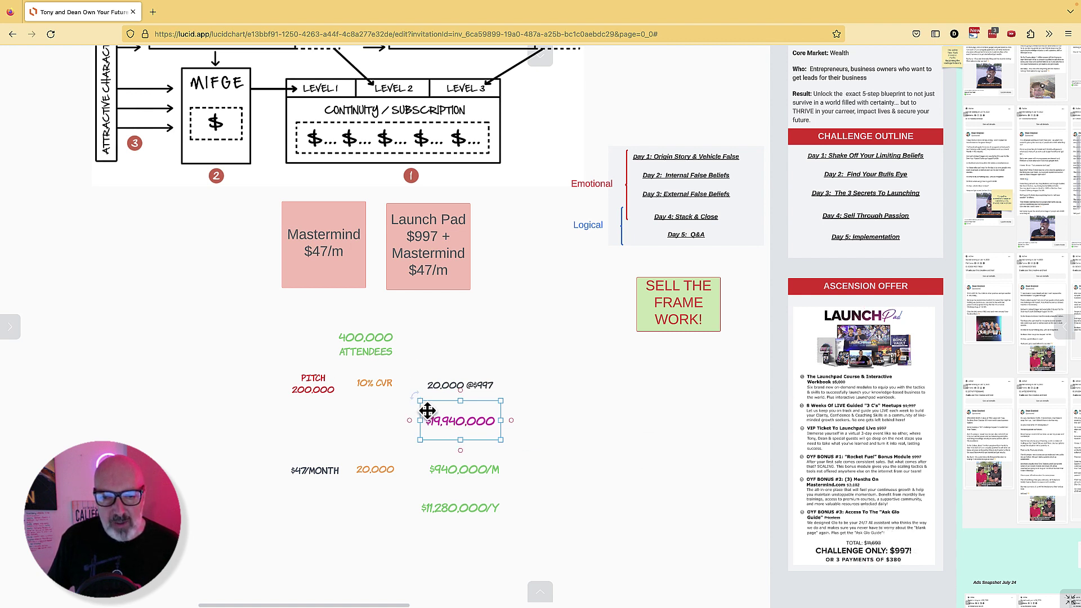
left_click(435, 475)
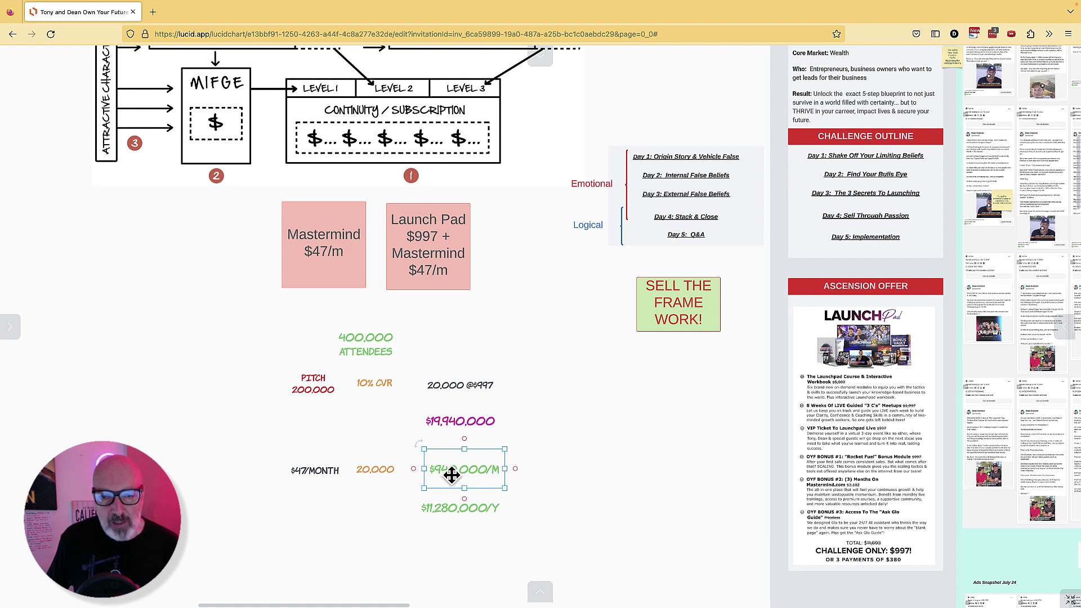
left_click(443, 421)
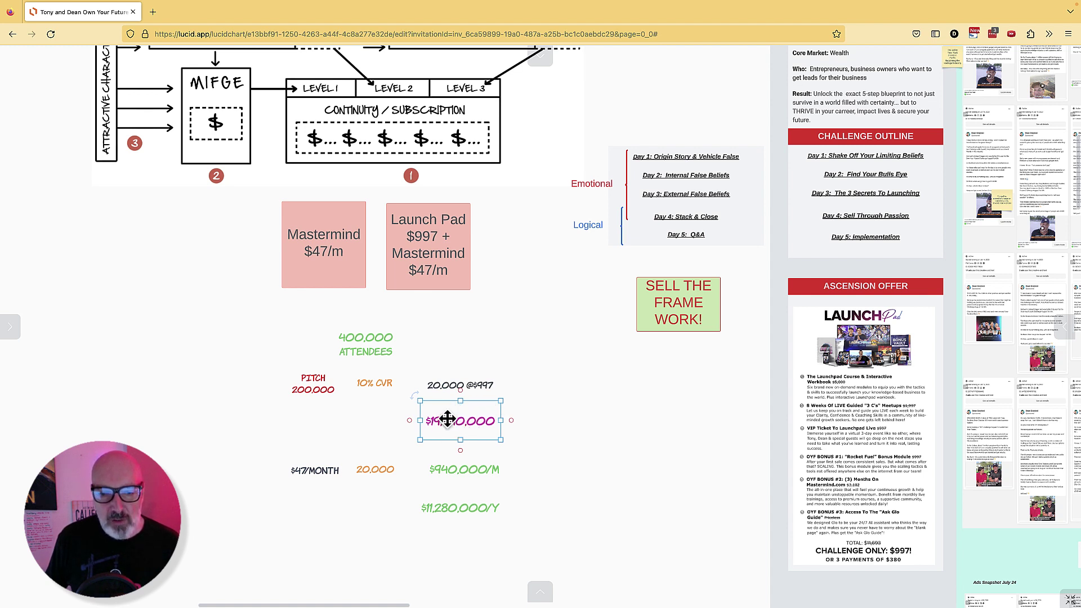
left_click(443, 474)
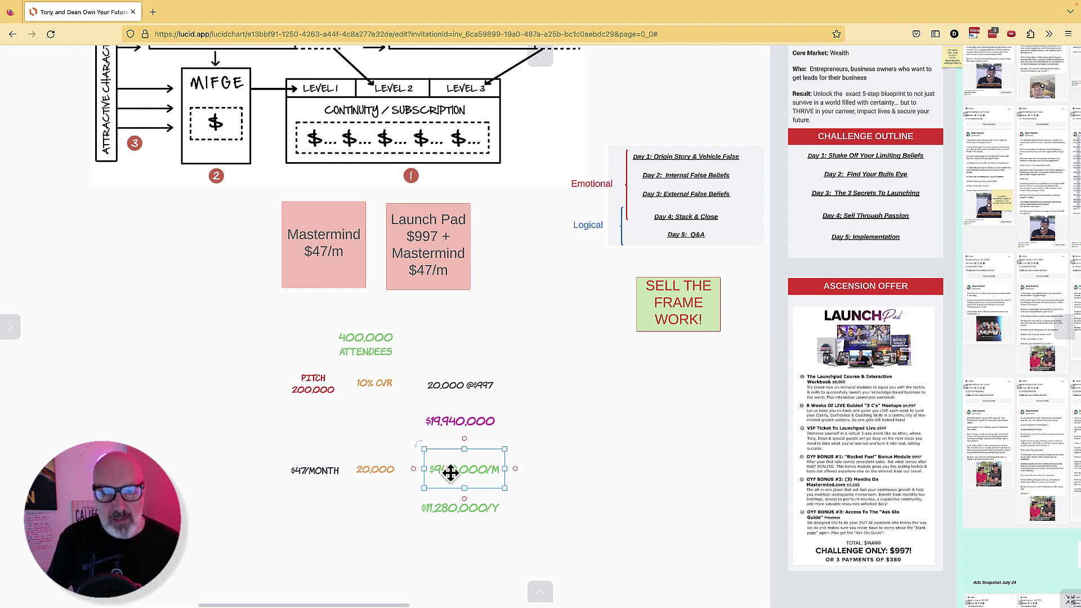
left_click(441, 422)
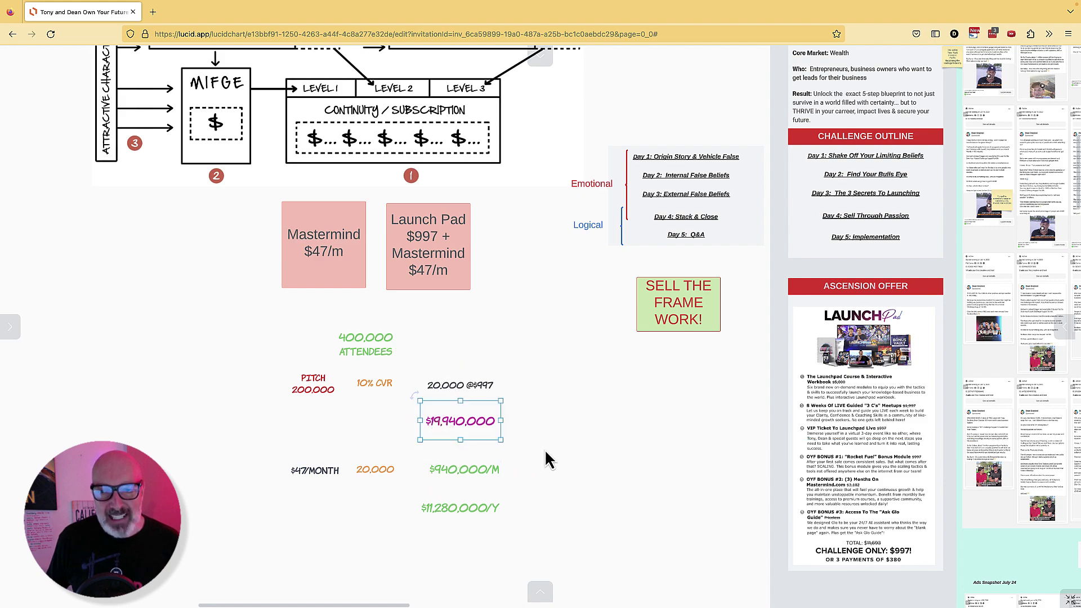
scroll(545, 448, "right", 5)
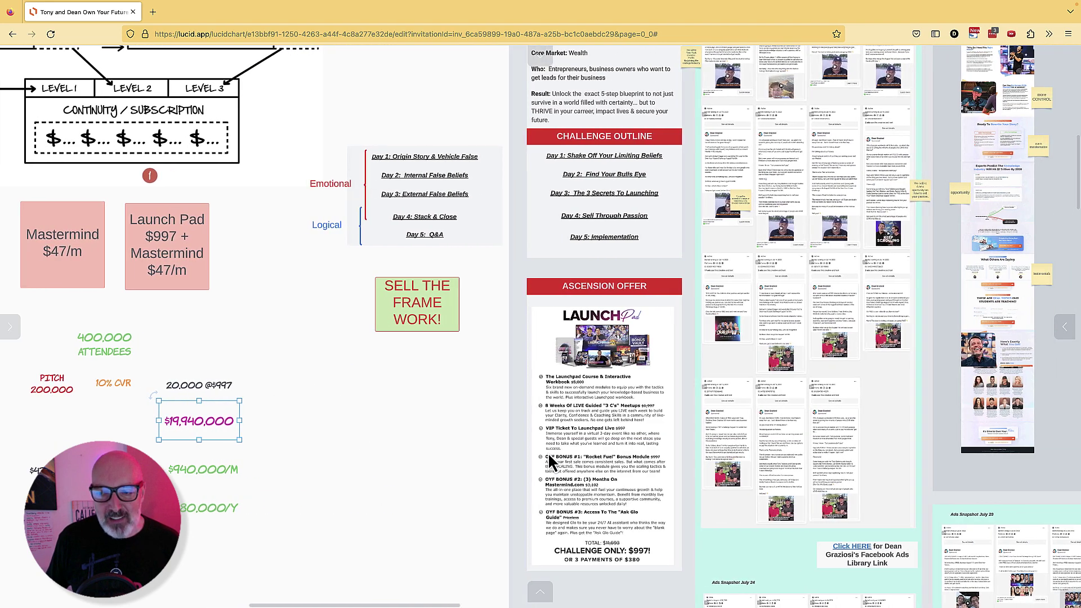
scroll(549, 456, "right", 2)
scroll(545, 450, "up", 1)
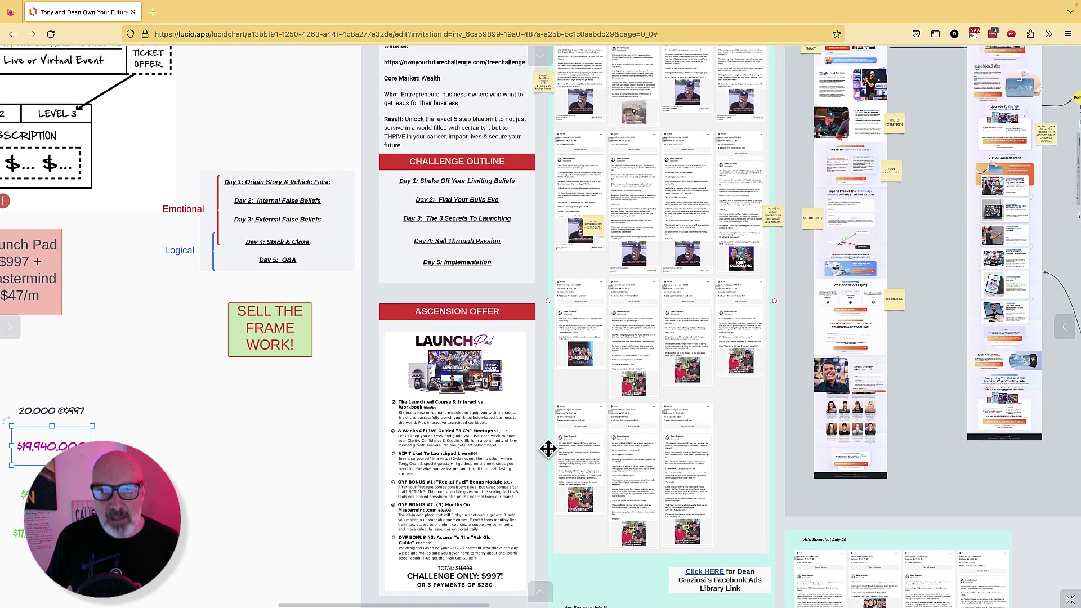
scroll(548, 449, "up", 4)
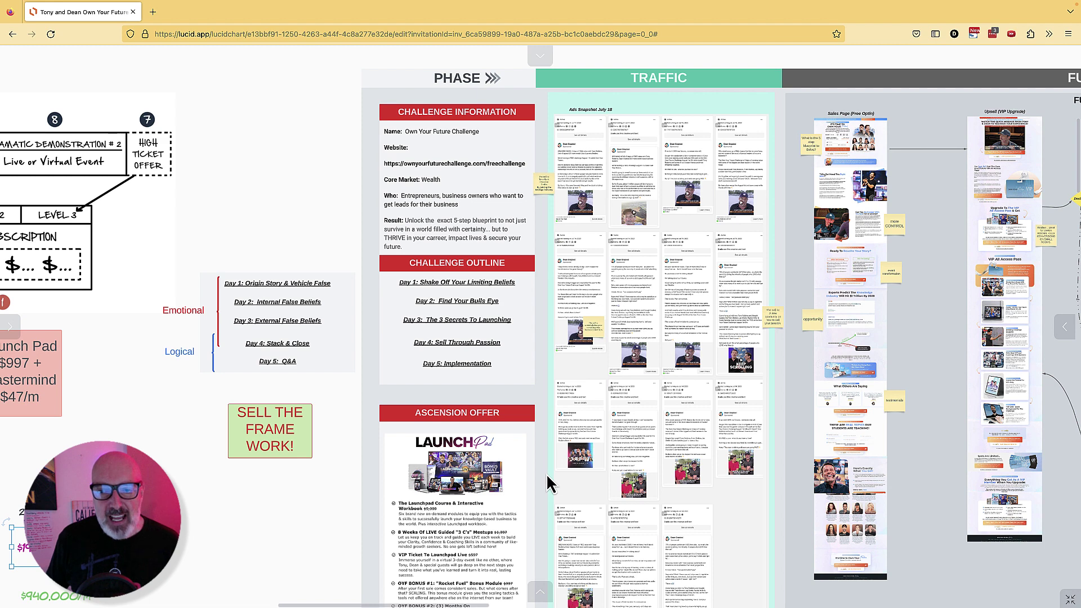
scroll(567, 495, "down", 1)
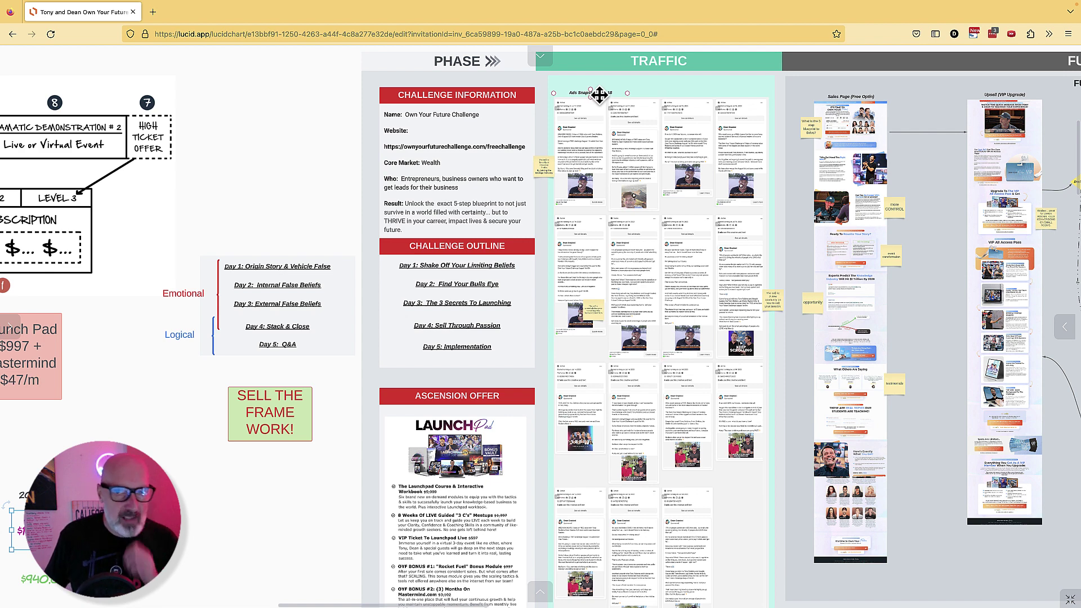
scroll(613, 174, "down", 5)
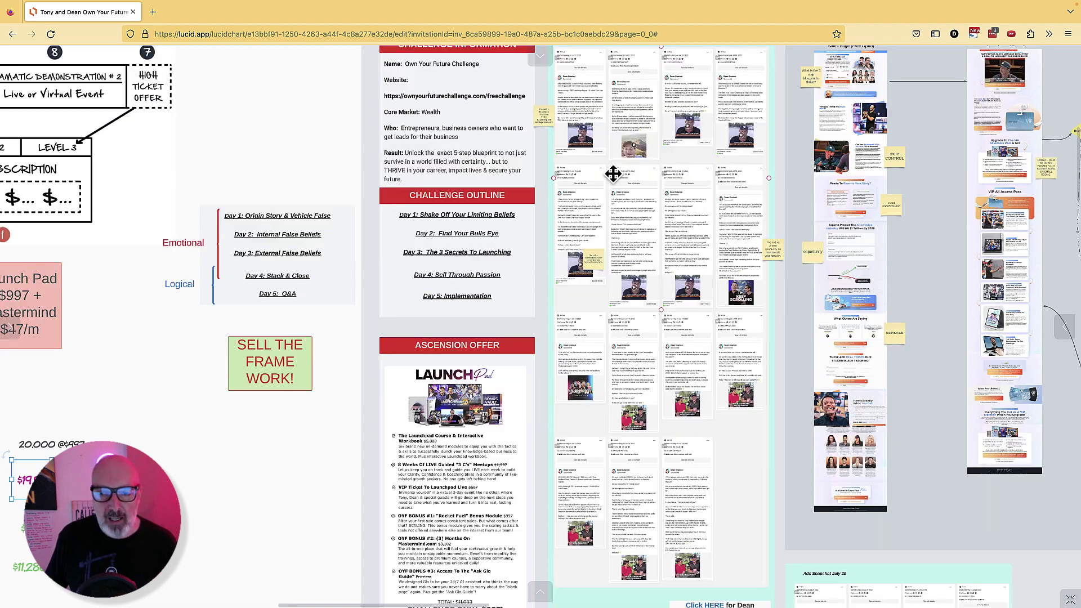
scroll(613, 173, "down", 4)
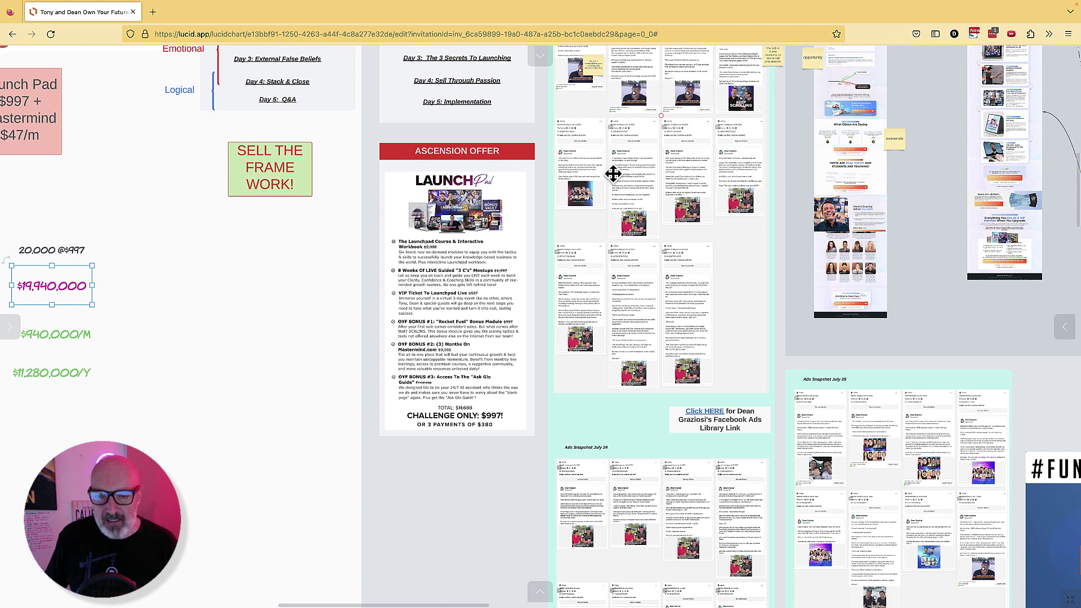
scroll(613, 173, "down", 8)
scroll(613, 174, "down", 15)
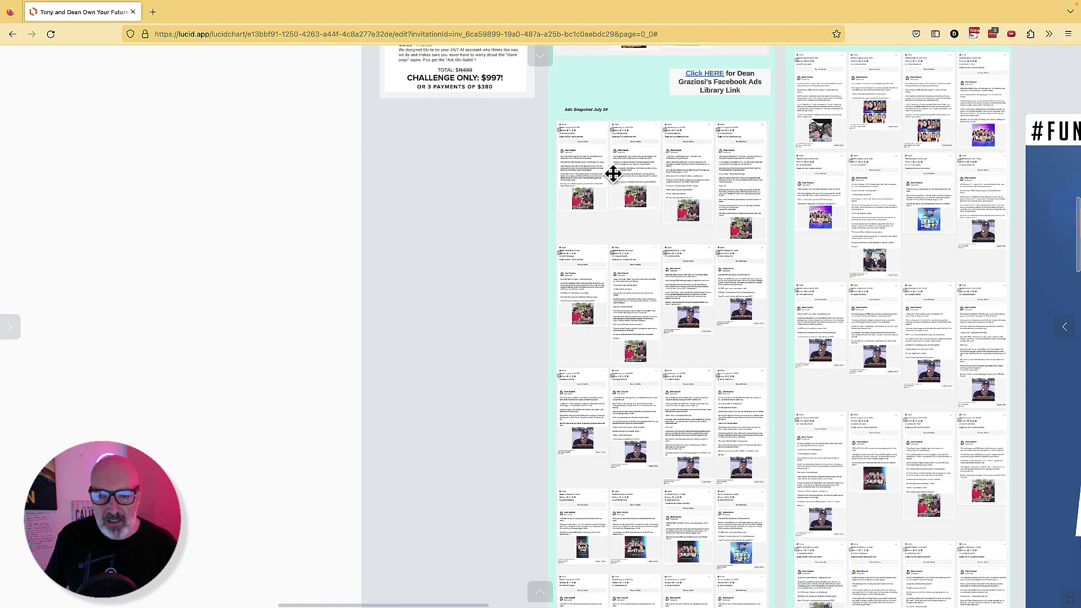
scroll(614, 174, "down", 10)
scroll(613, 182, "down", 13)
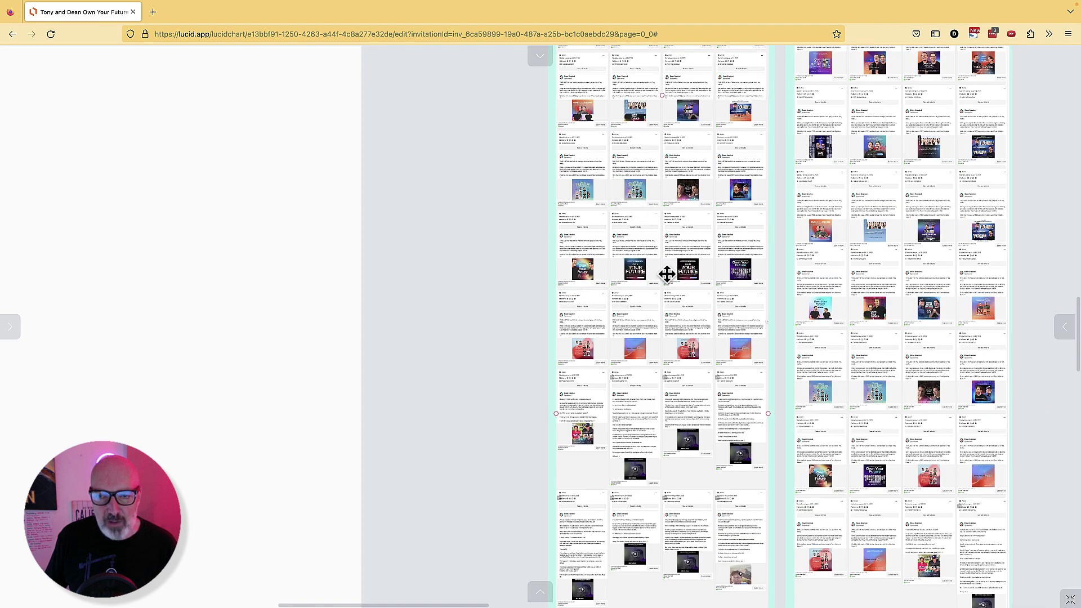
scroll(666, 234, "down", 7)
scroll(666, 234, "down", 2)
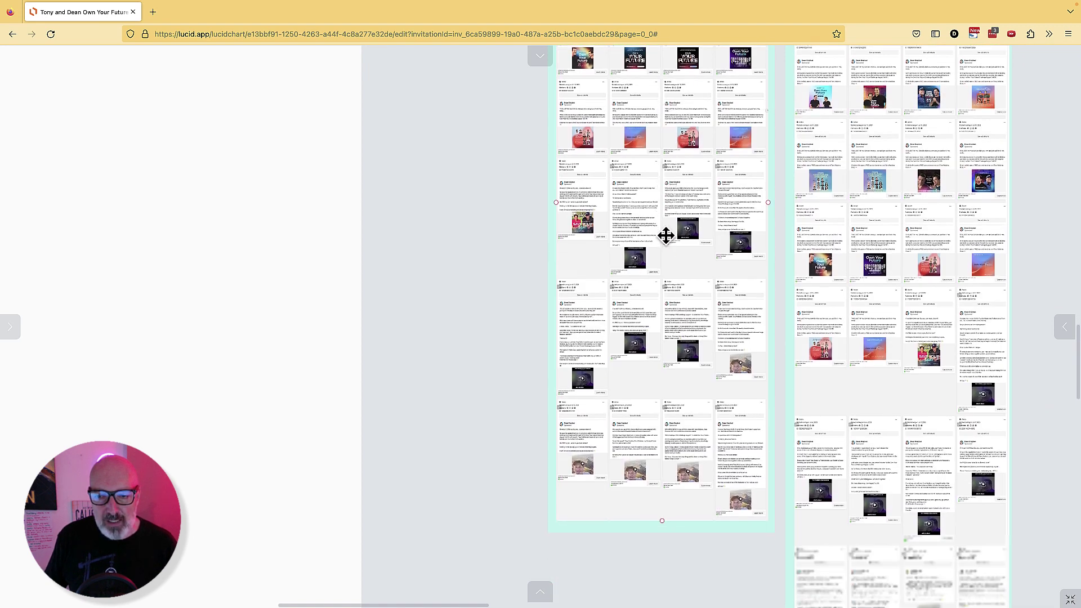
scroll(653, 221, "up", 12)
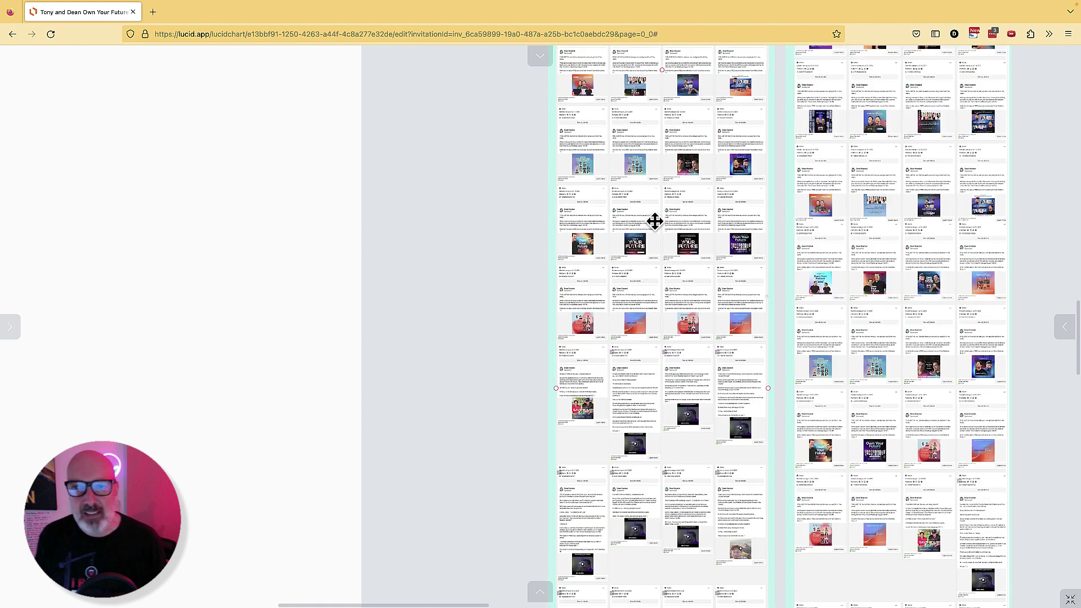
scroll(653, 221, "up", 15)
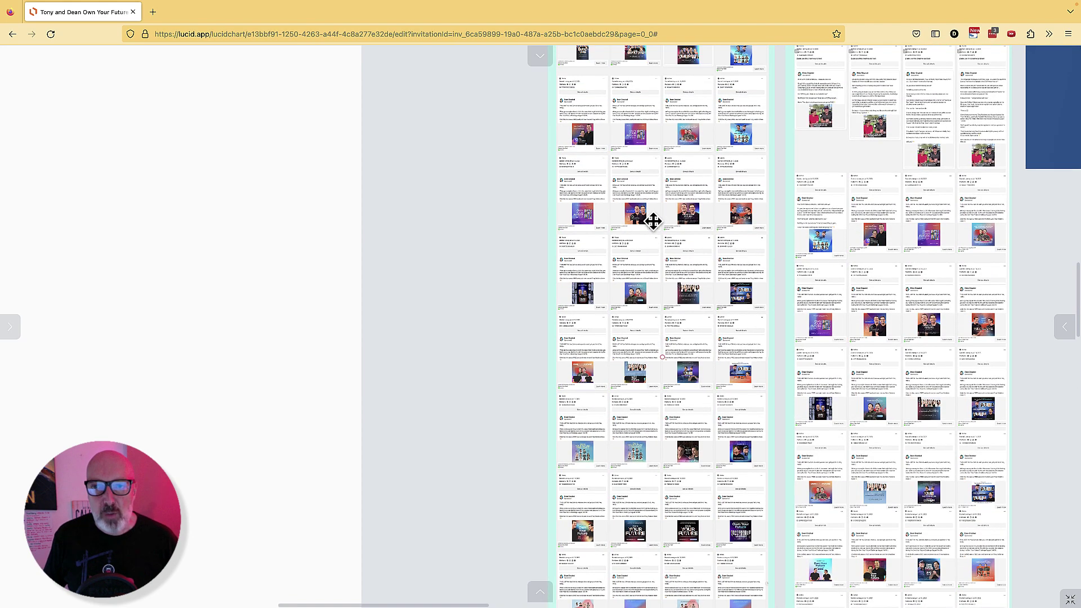
scroll(653, 222, "up", 15)
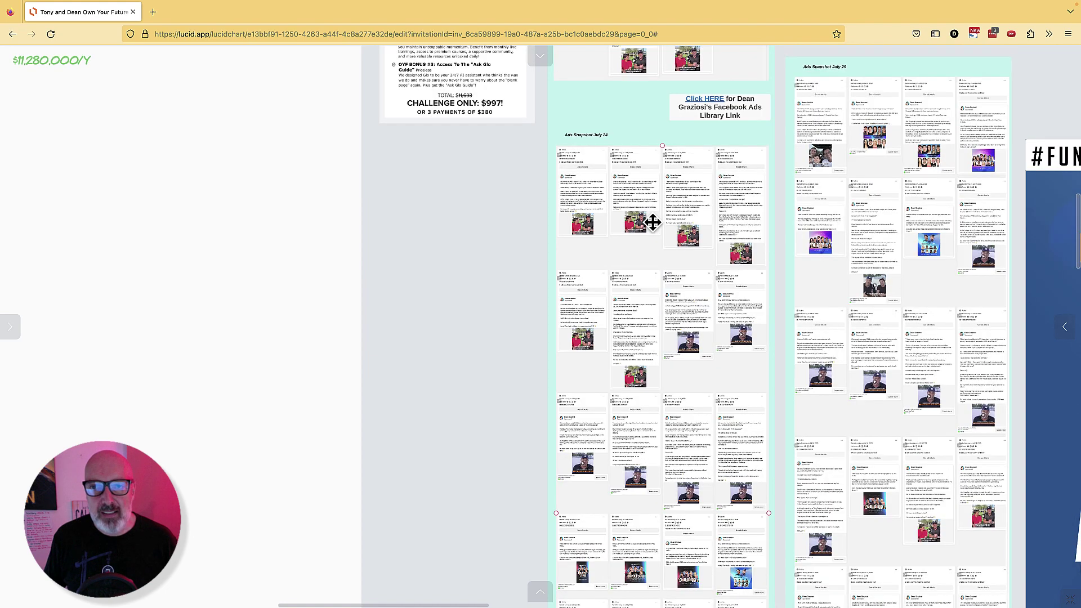
scroll(655, 230, "up", 11)
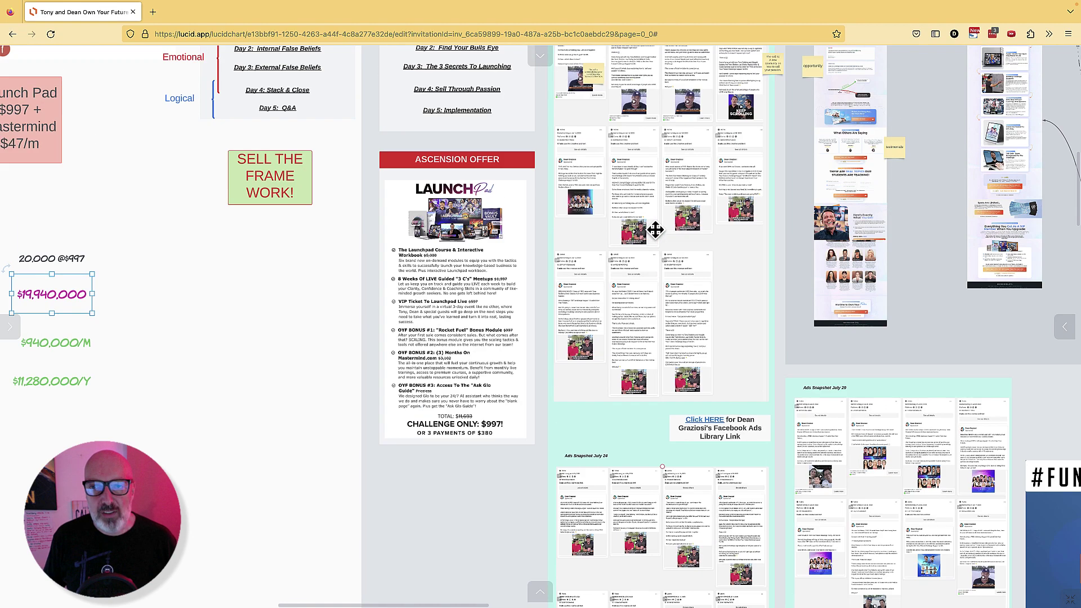
scroll(652, 216, "up", 8)
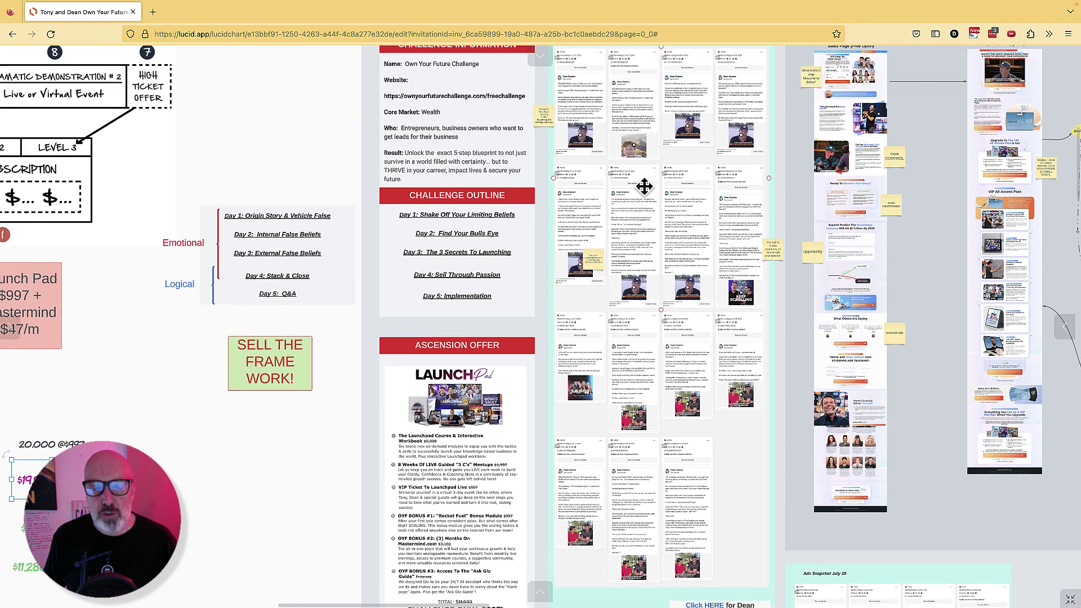
scroll(645, 187, "up", 2)
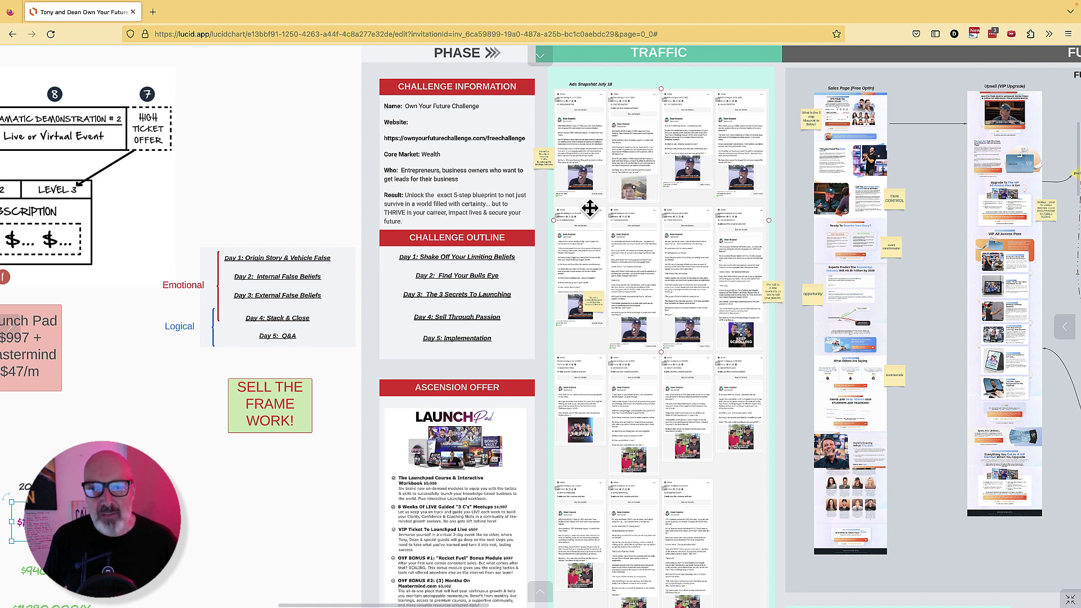
scroll(592, 207, "down", 1)
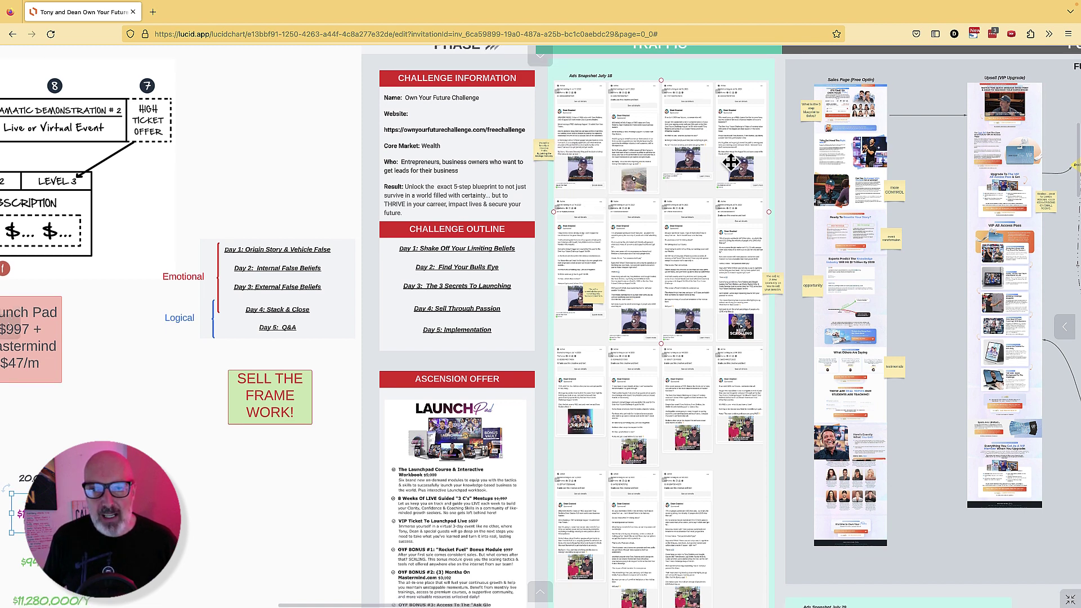
scroll(697, 320, "down", 1)
scroll(697, 320, "down", 5)
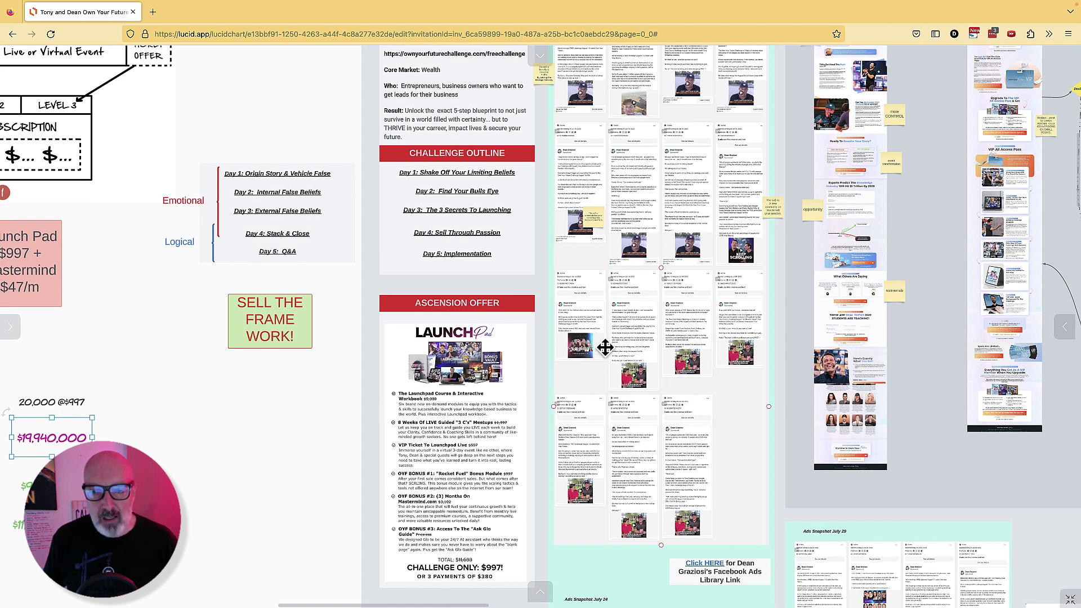
scroll(673, 406, "down", 10)
scroll(673, 406, "down", 13)
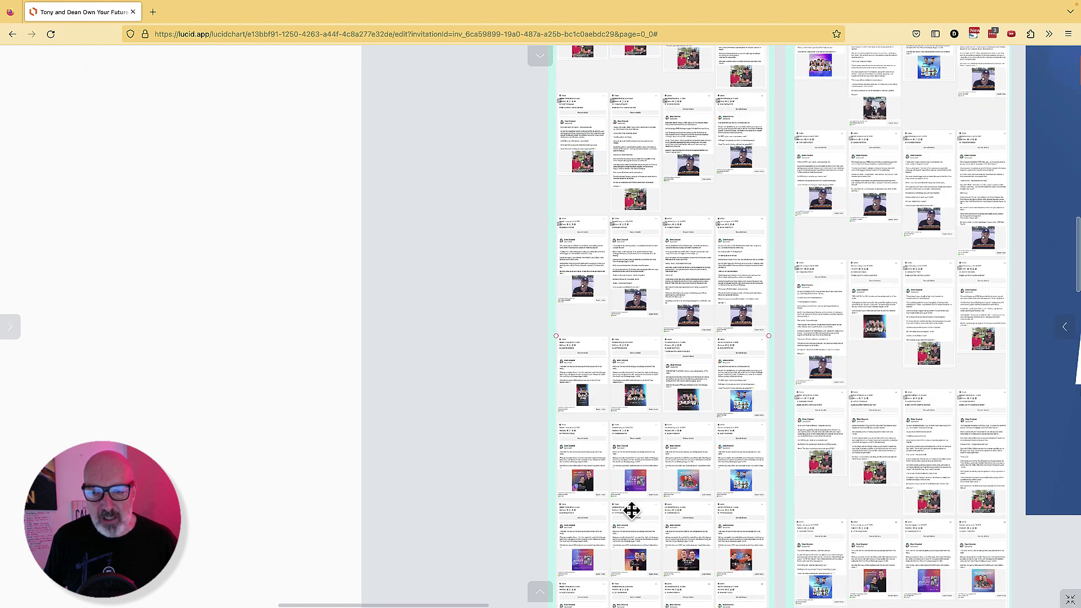
scroll(647, 492, "down", 2)
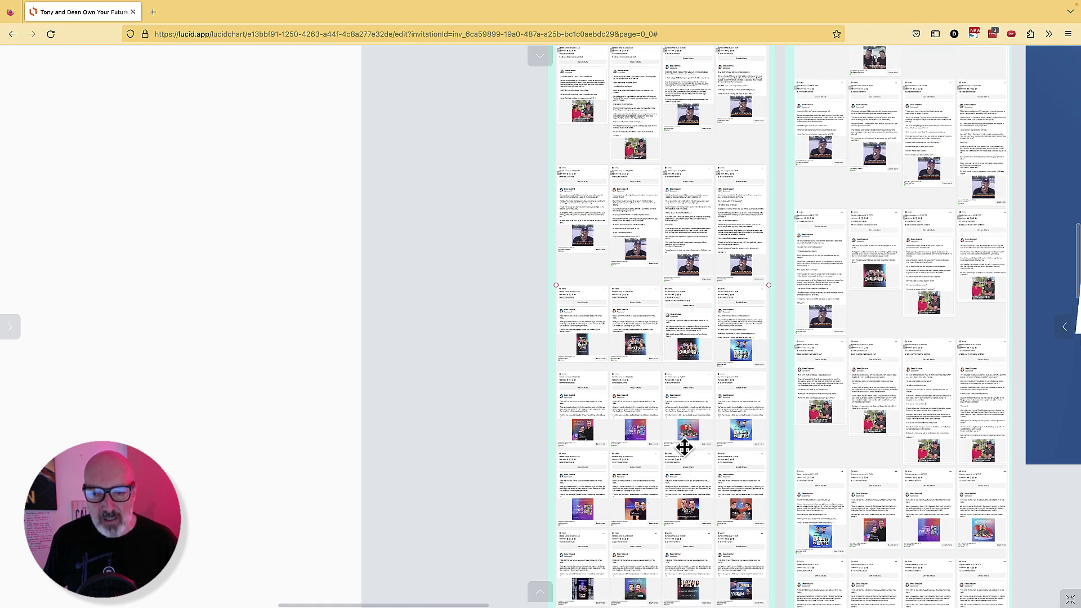
scroll(671, 465, "down", 5)
scroll(673, 468, "down", 1)
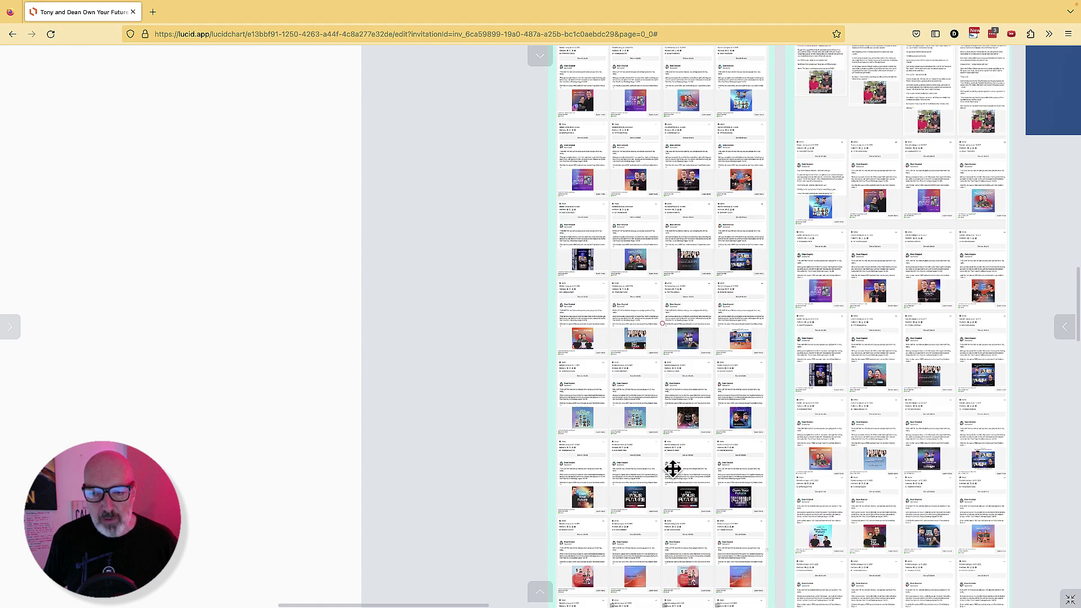
scroll(856, 438, "up", 12)
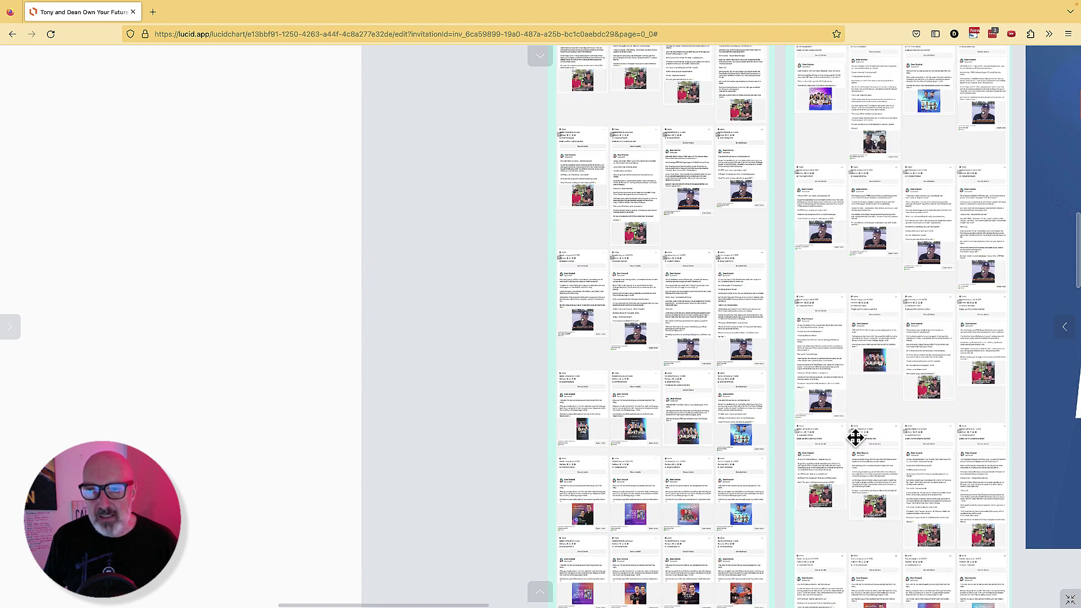
scroll(855, 438, "up", 1)
scroll(851, 435, "right", 4)
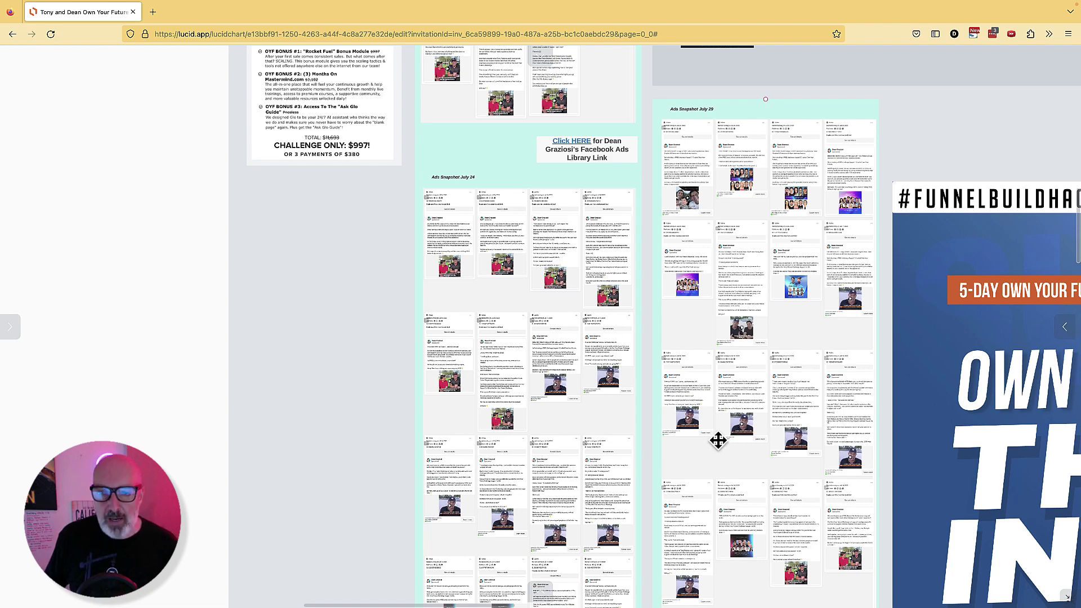
scroll(721, 440, "down", 6)
scroll(723, 443, "down", 15)
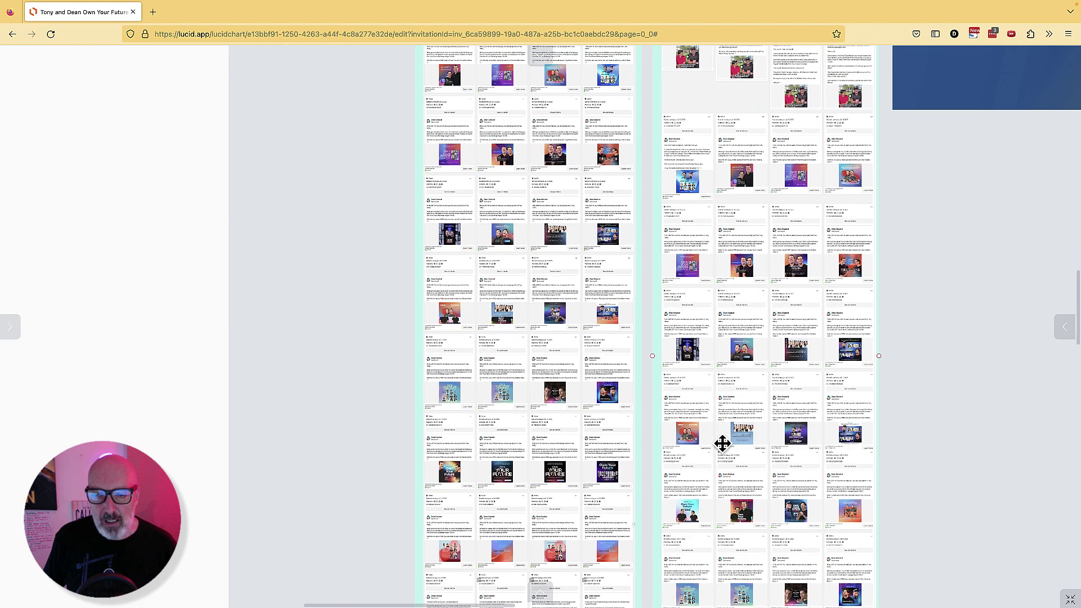
scroll(722, 443, "down", 10)
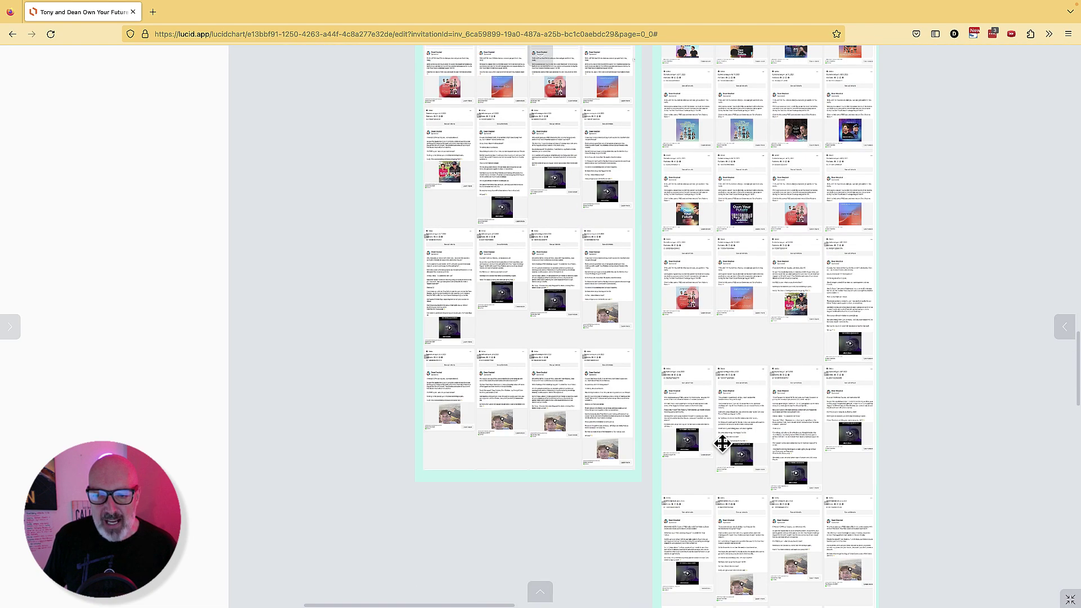
scroll(722, 443, "down", 2)
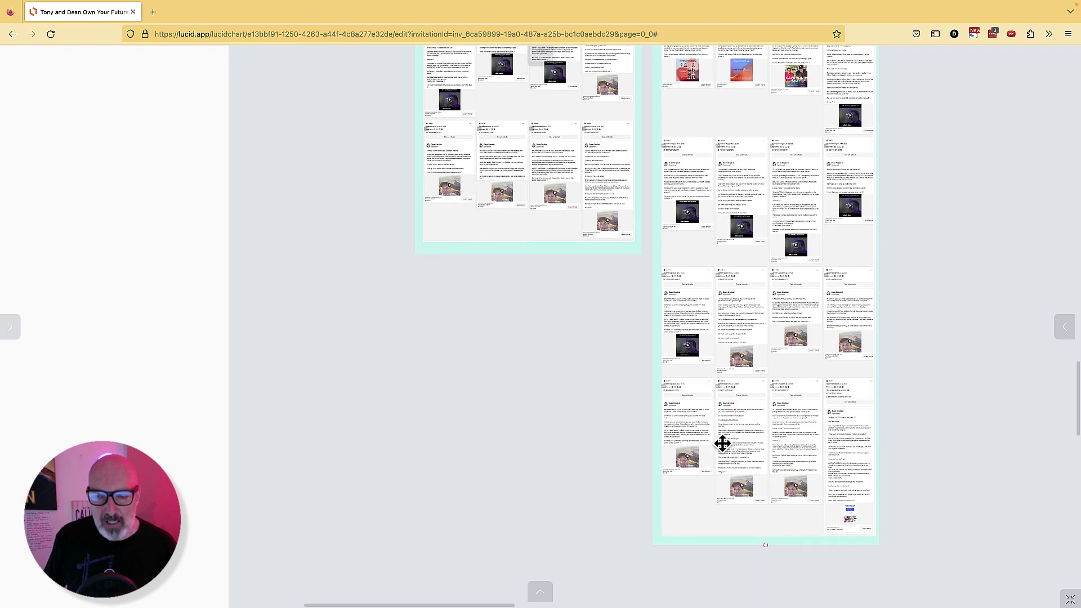
scroll(723, 444, "up", 15)
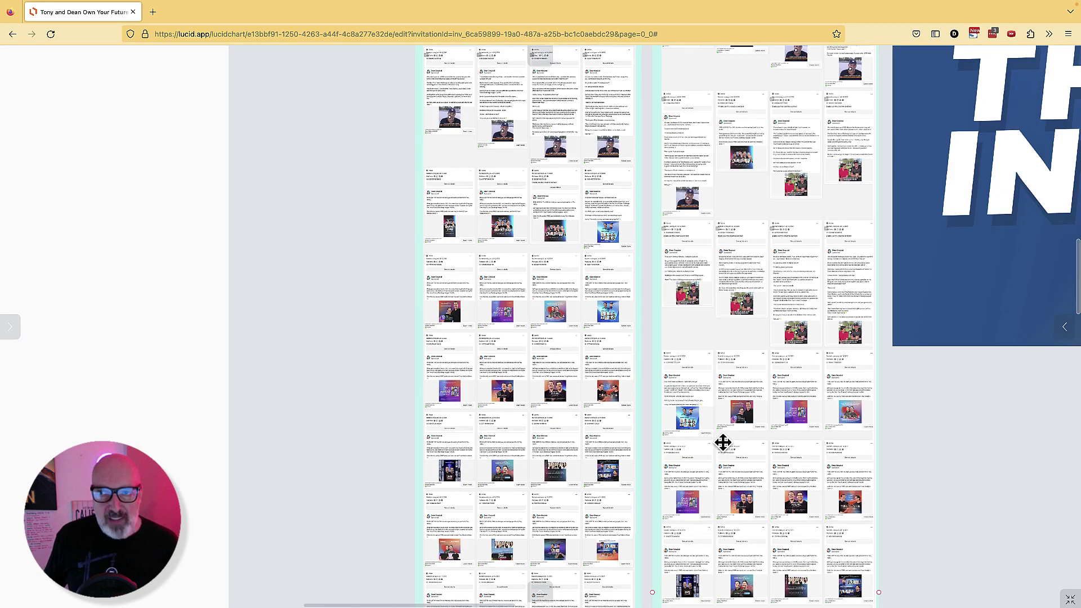
scroll(723, 443, "down", 5)
Pan right across the board to the Challenge Outline, Ascension Offer and Ads Snapshot boards.
scroll(721, 442, "left", 5)
scroll(718, 442, "up", 2)
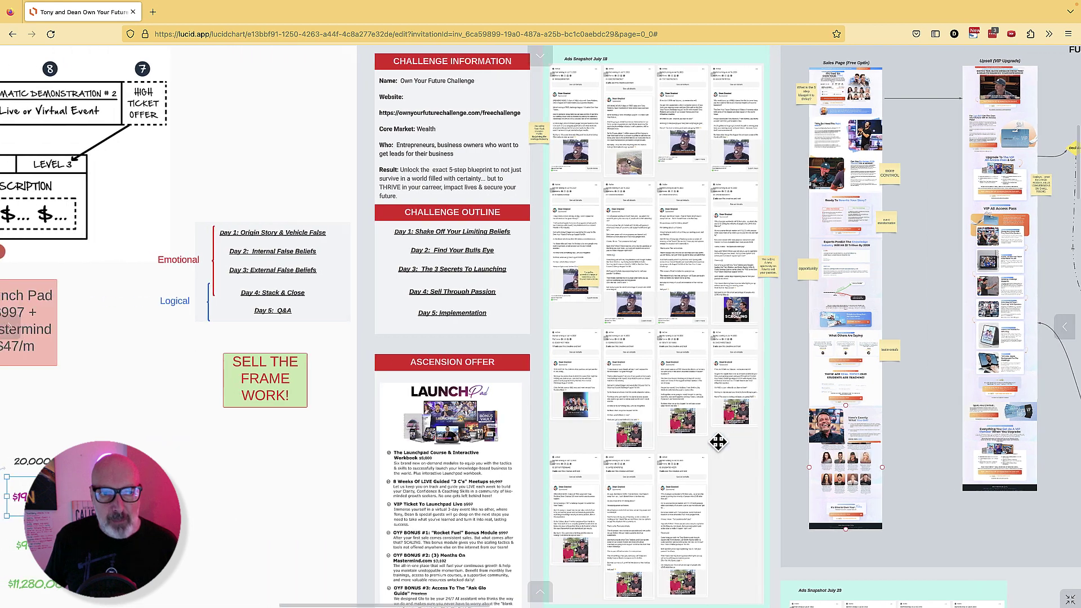
scroll(718, 442, "left", 5)
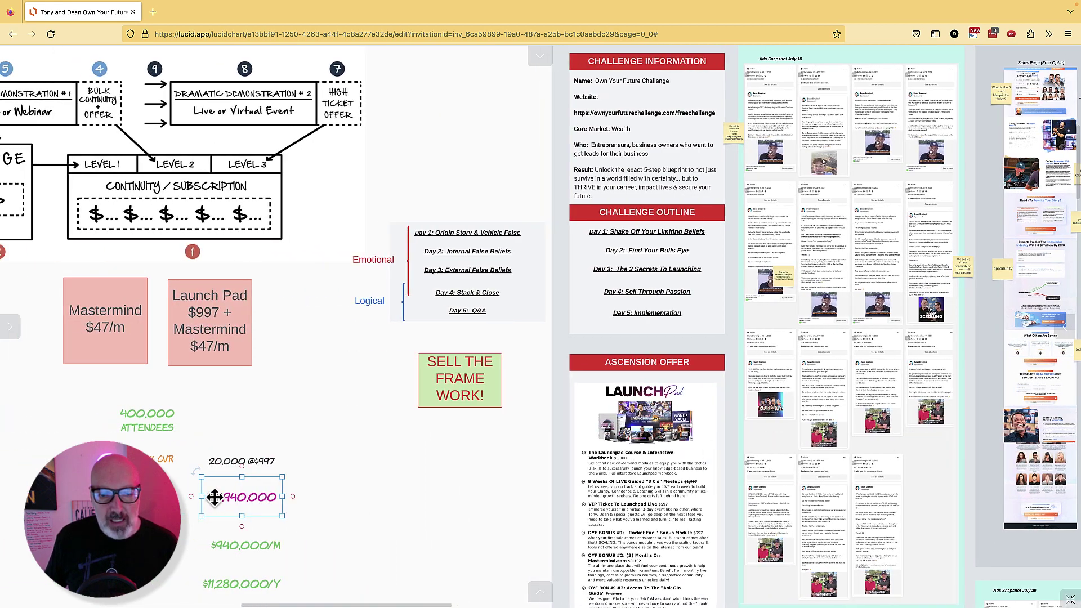
scroll(348, 500, "down", 1)
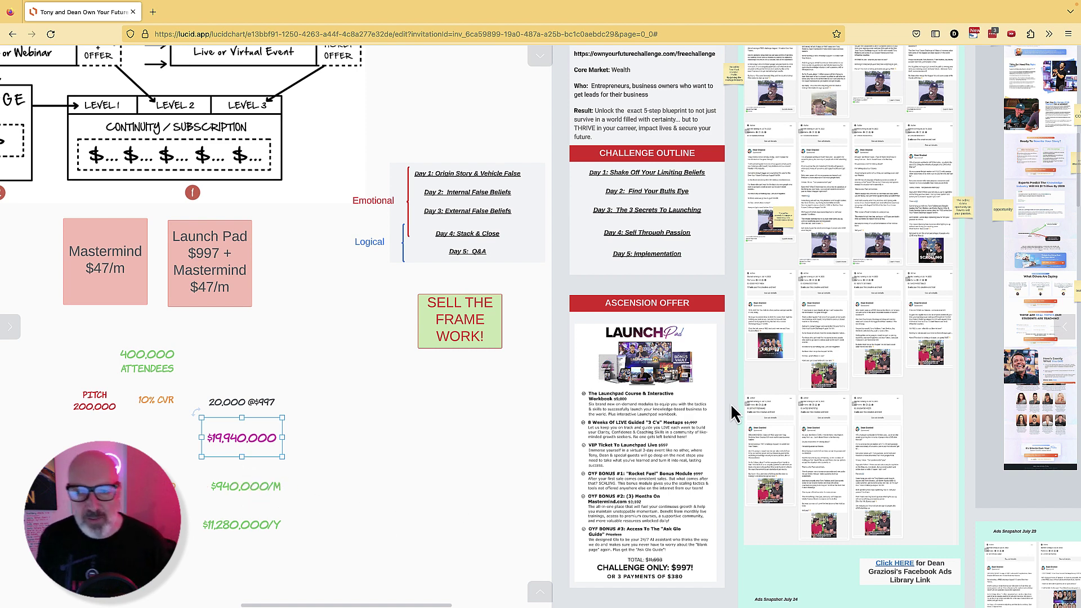
scroll(730, 400, "right", 1)
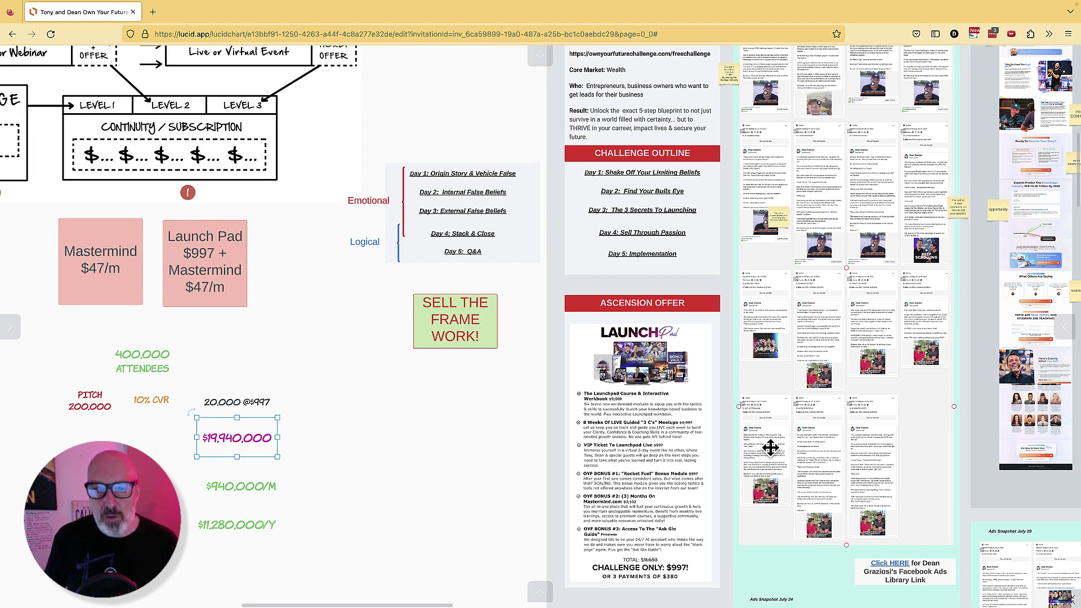
scroll(774, 443, "right", 5)
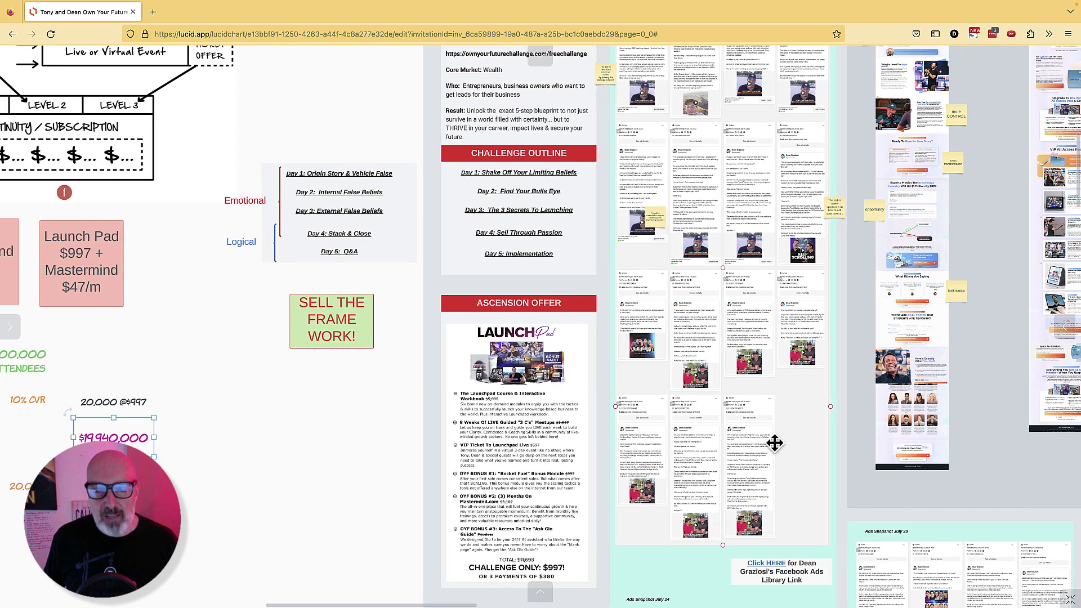
scroll(774, 444, "right", 5)
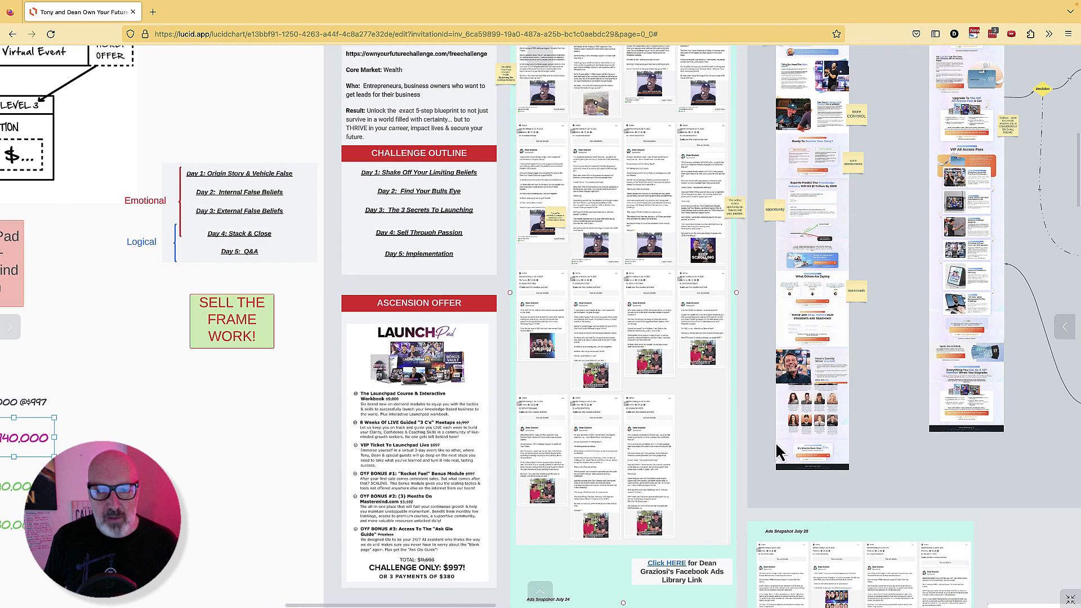
scroll(774, 443, "right", 5)
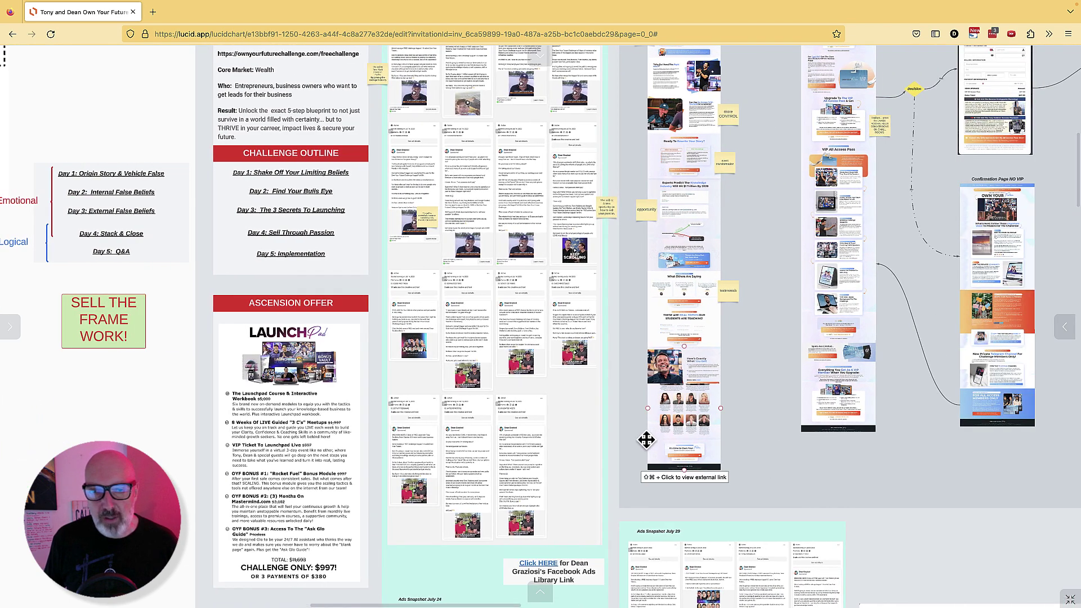
Pan up and right past the PHASE, TRAFFIC and FUNNEL columns to the ONBOARDING section.
scroll(630, 445, "up", 2)
scroll(629, 445, "up", 3)
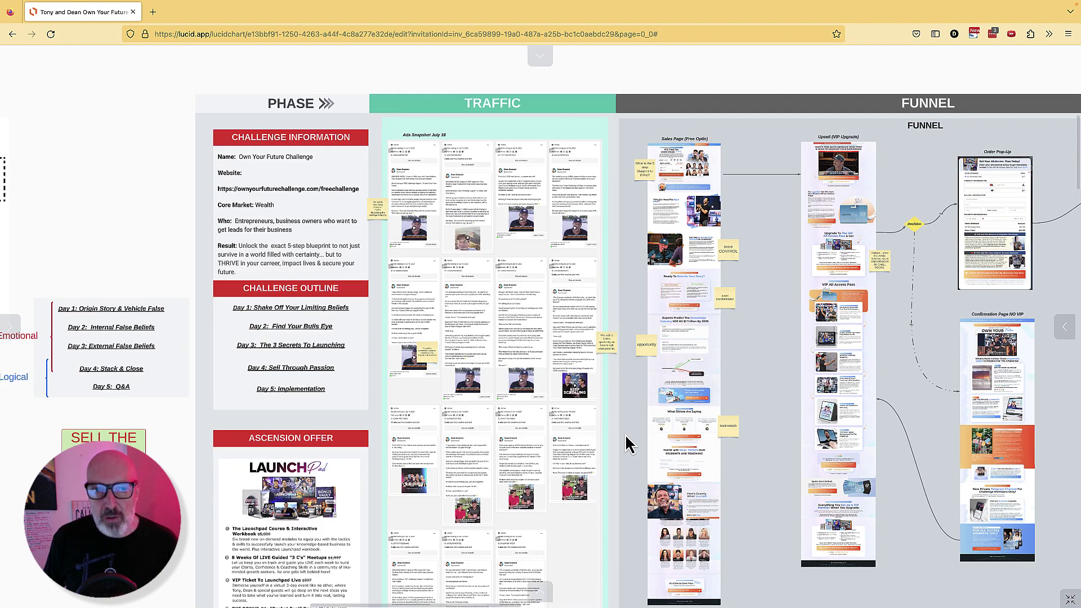
scroll(626, 434, "right", 7)
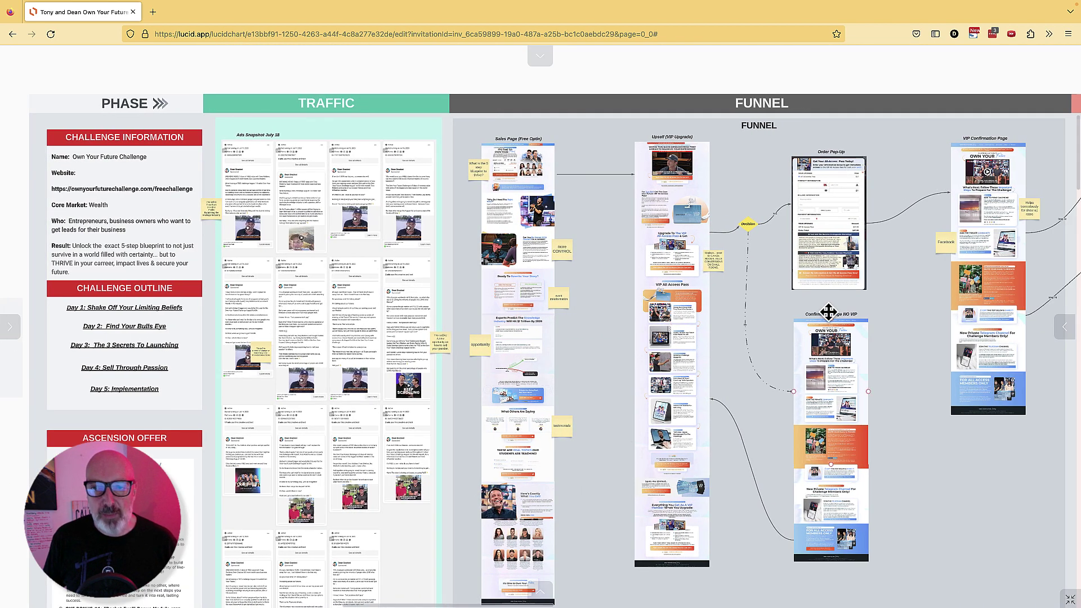
scroll(811, 434, "right", 1)
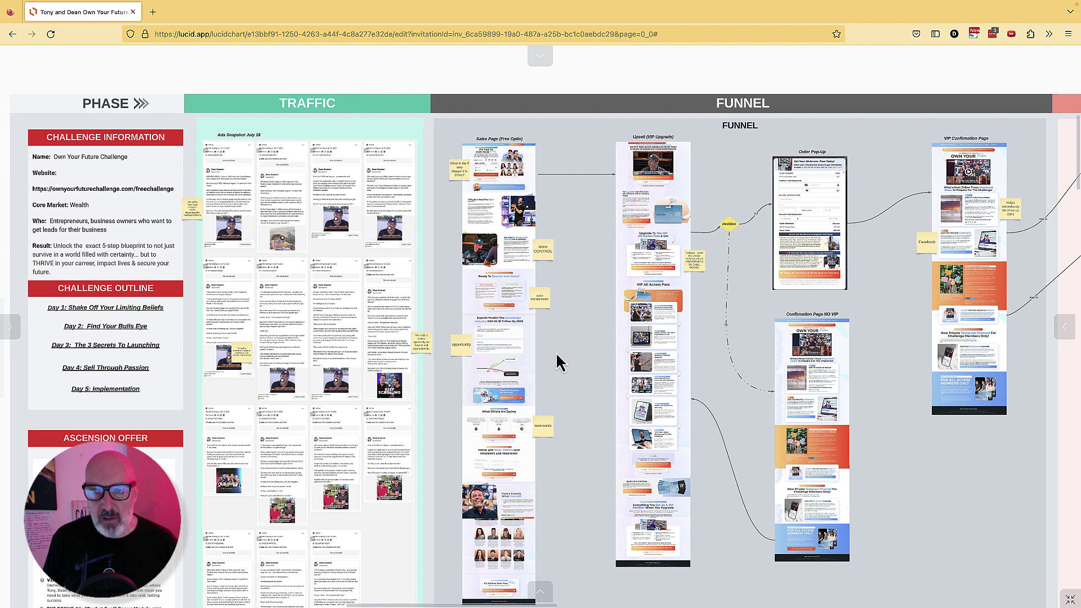
scroll(556, 352, "right", 2)
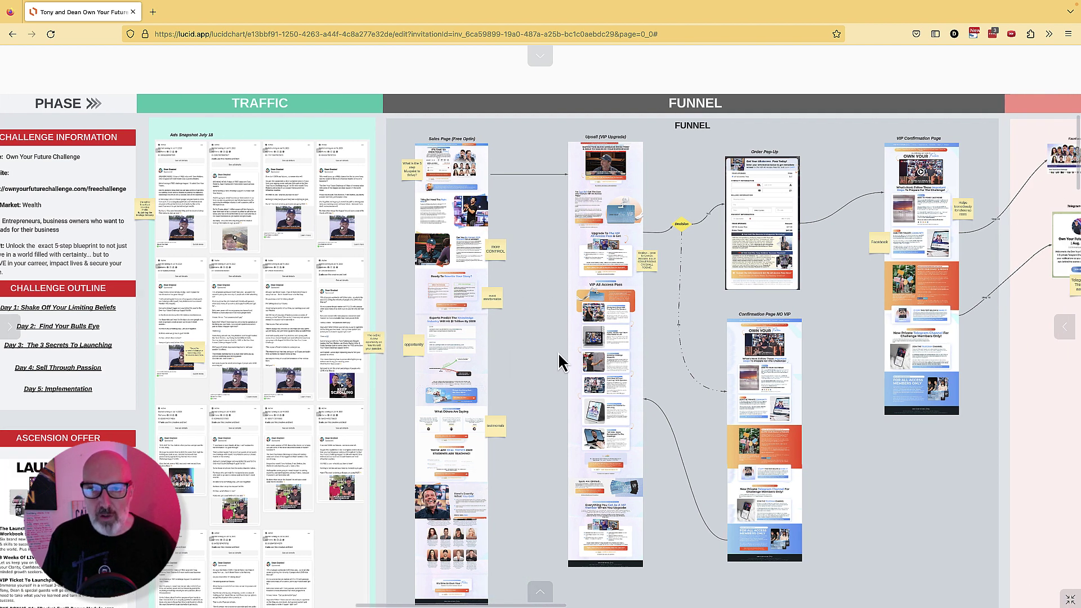
scroll(557, 350, "right", 2)
scroll(558, 350, "right", 3)
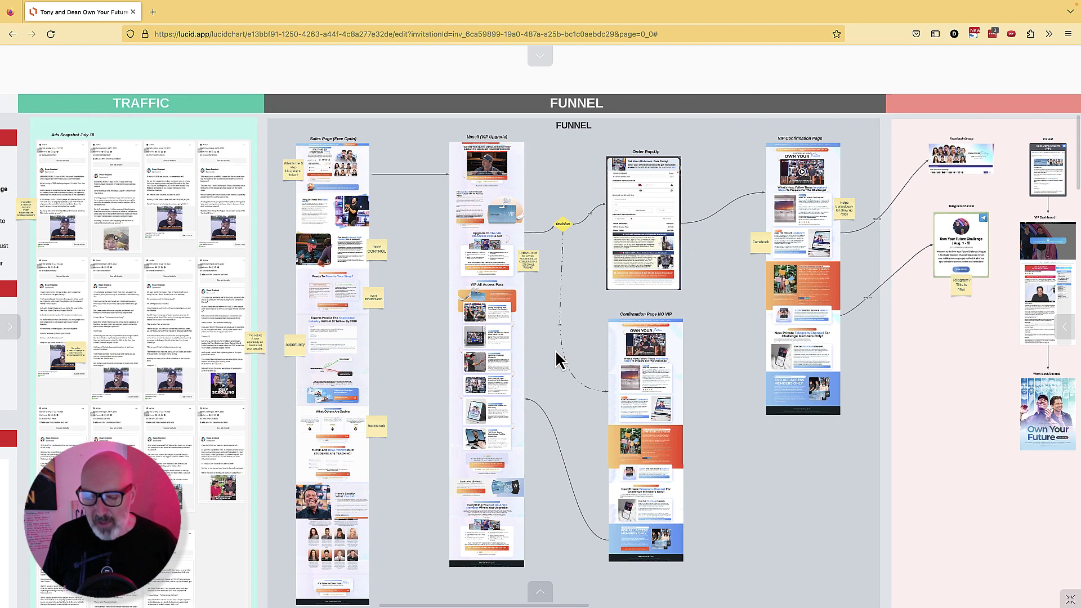
scroll(558, 350, "right", 15)
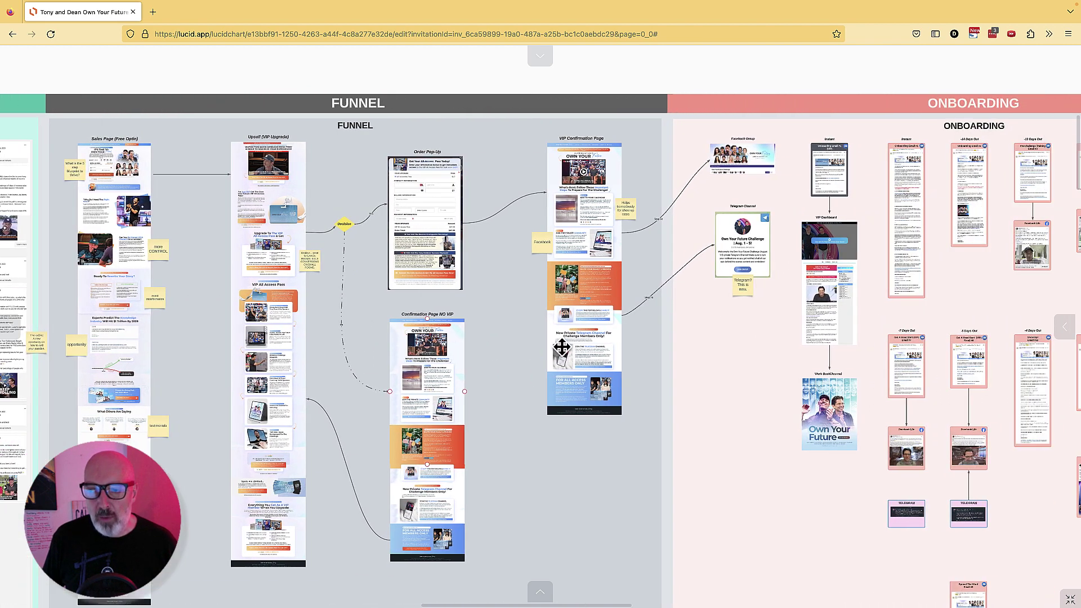
scroll(562, 352, "right", 6)
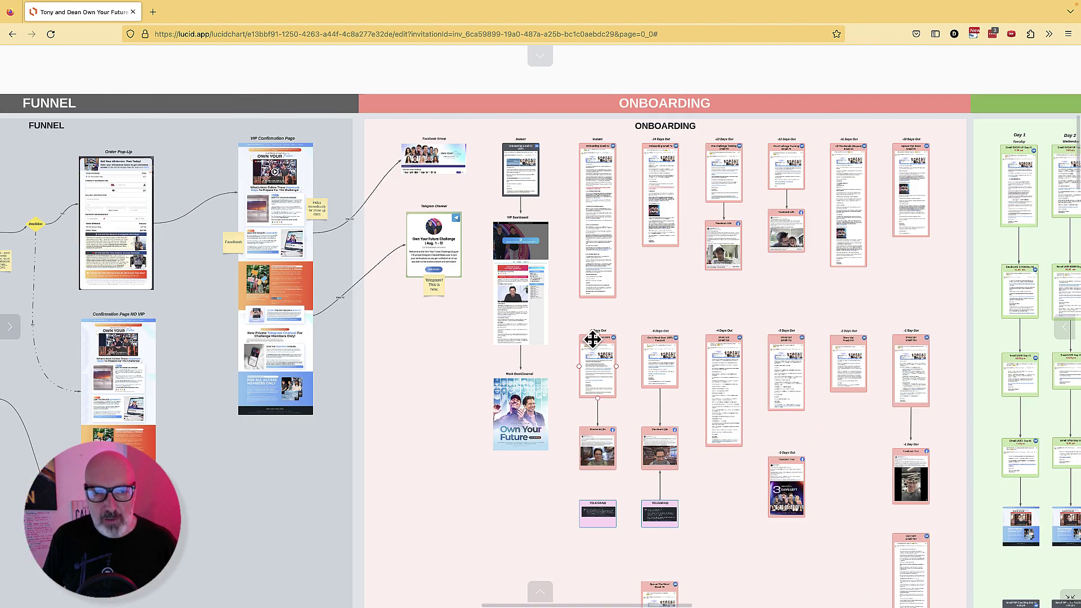
scroll(591, 341, "right", 7)
Move through the Challenge content column and select a VIP Platform page.
scroll(592, 340, "right", 7)
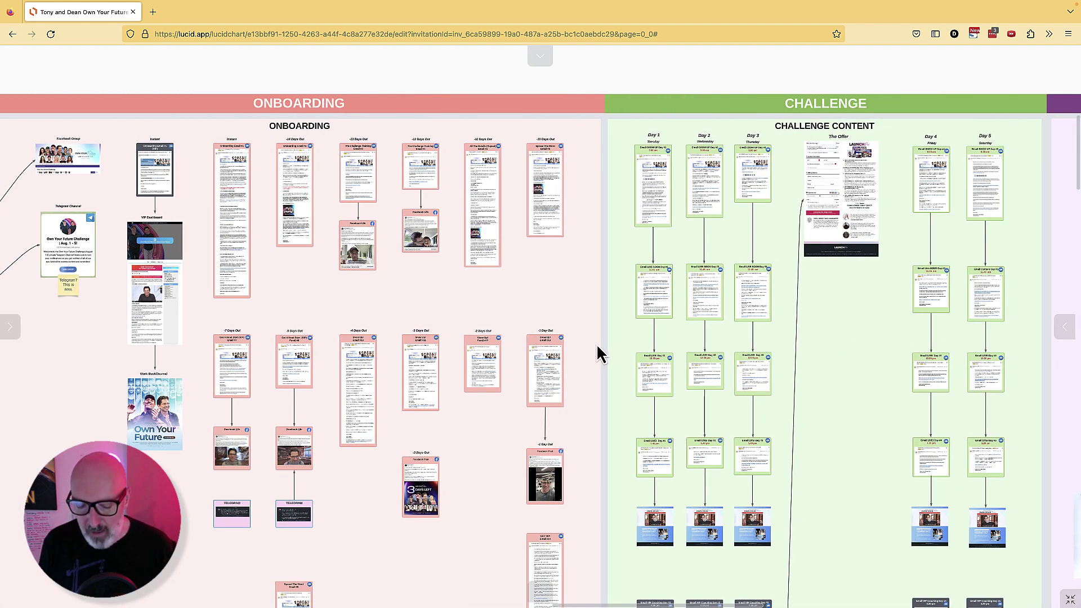
scroll(715, 350, "right", 3)
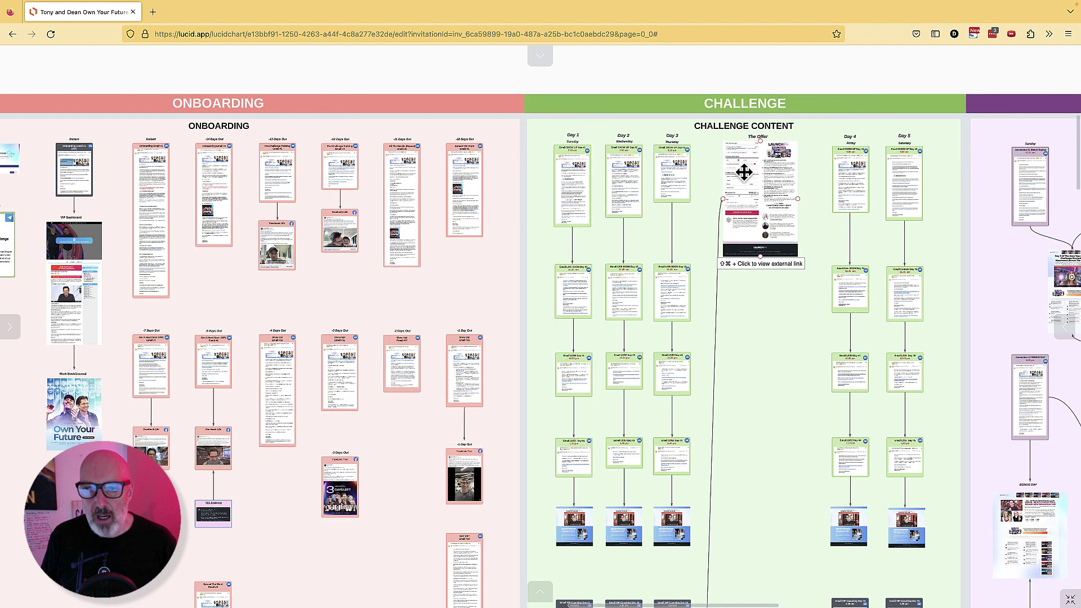
scroll(737, 324, "down", 1)
scroll(737, 326, "down", 5)
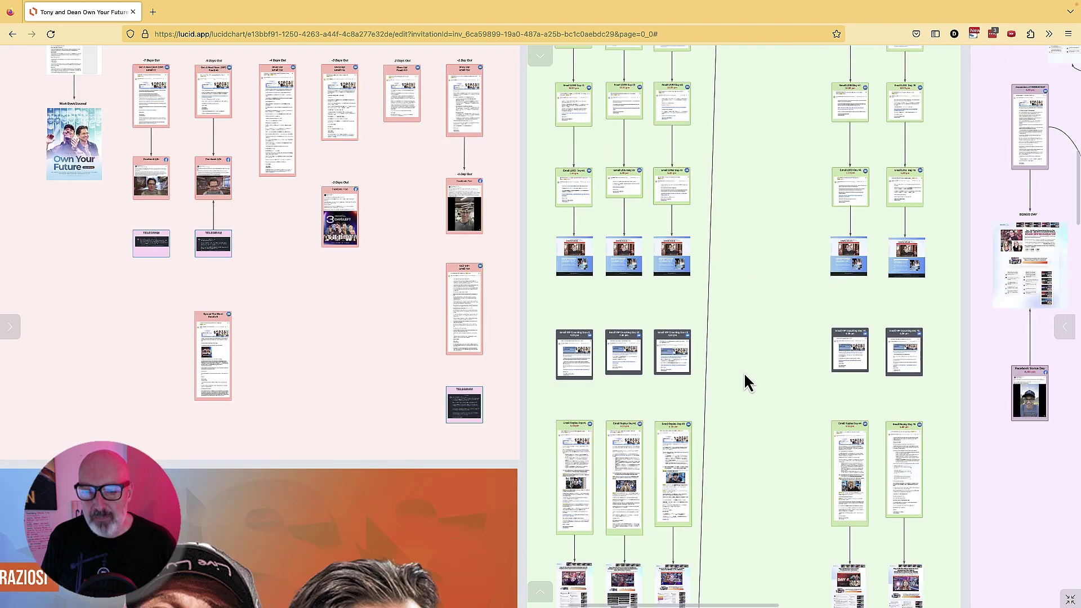
scroll(726, 484, "down", 2)
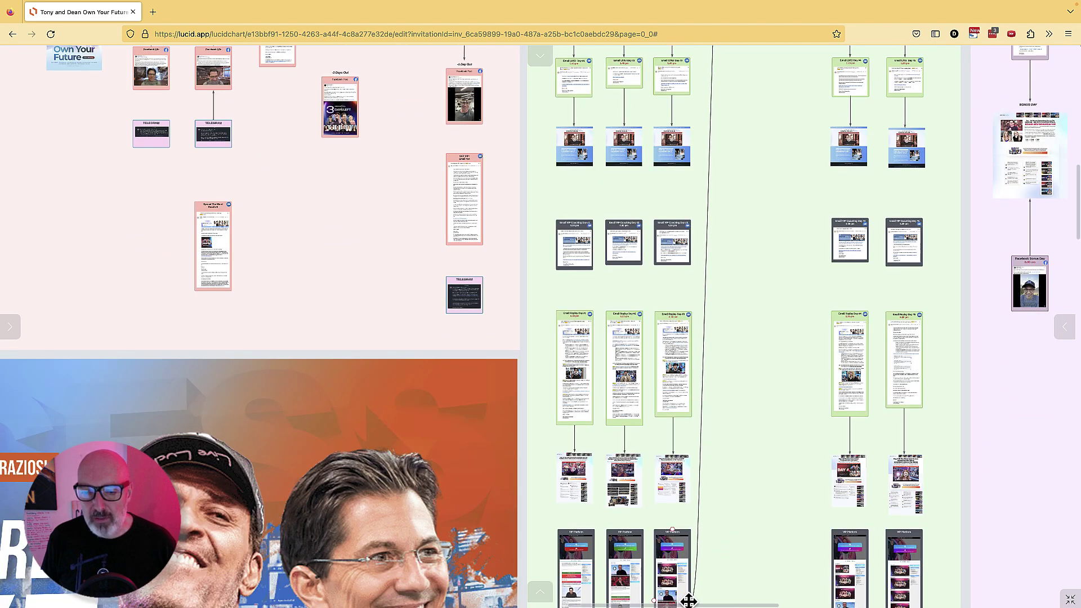
scroll(722, 380, "up", 2)
scroll(723, 383, "down", 3)
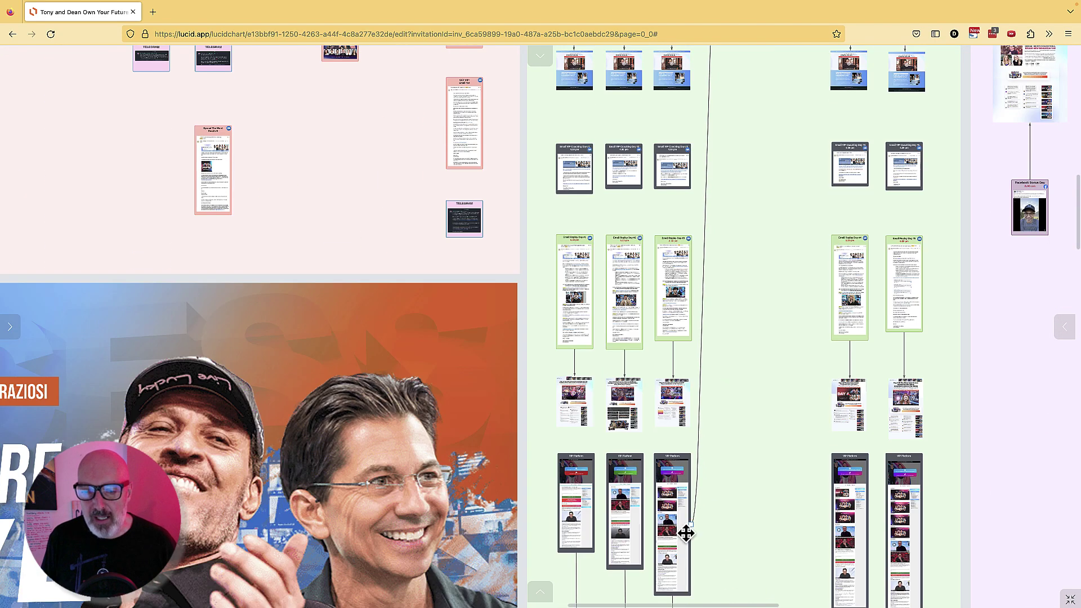
left_click(683, 478)
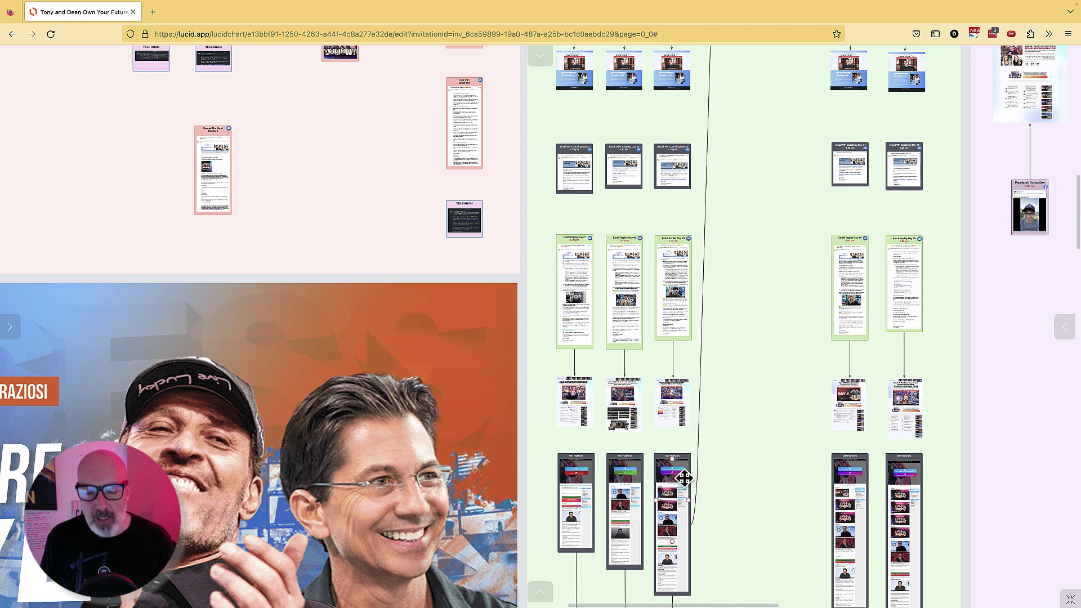
Pan right to the Ascension section's order-form pages.
scroll(702, 479, "up", 8)
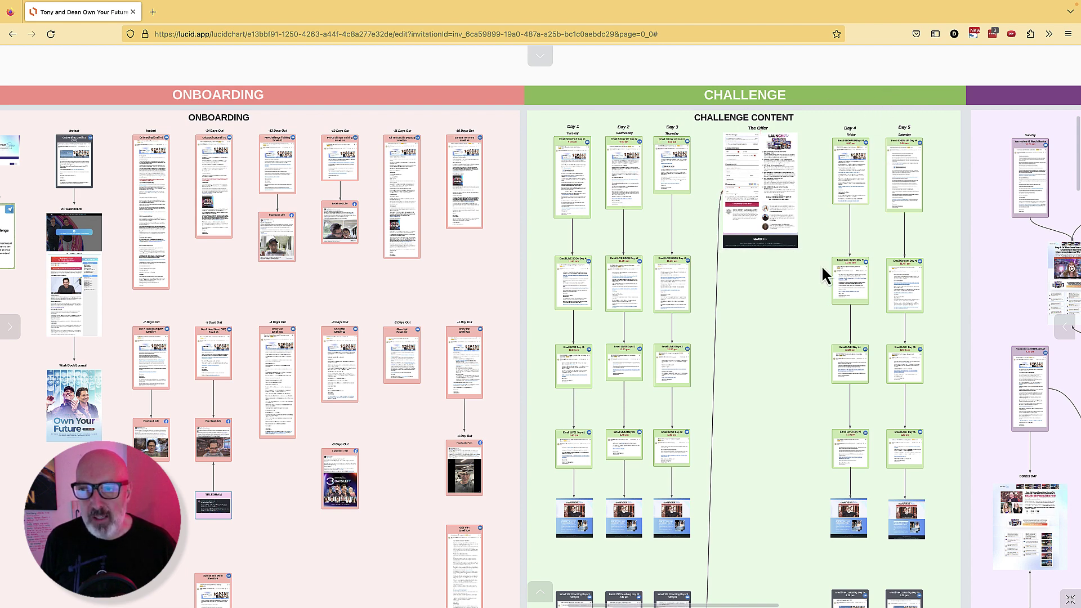
scroll(854, 258, "right", 3)
scroll(854, 258, "right", 6)
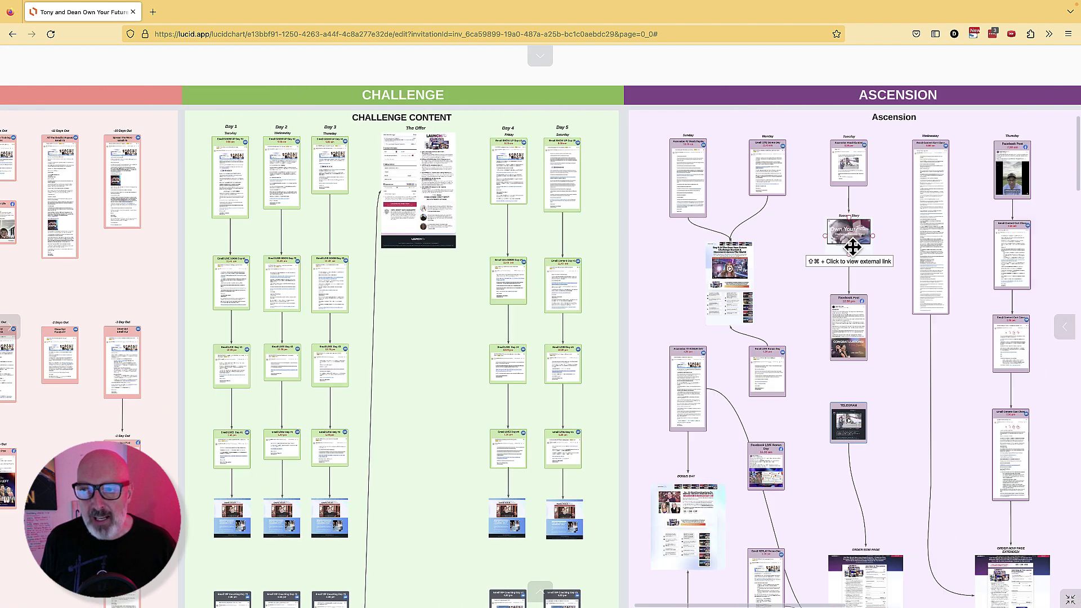
scroll(852, 247, "right", 3)
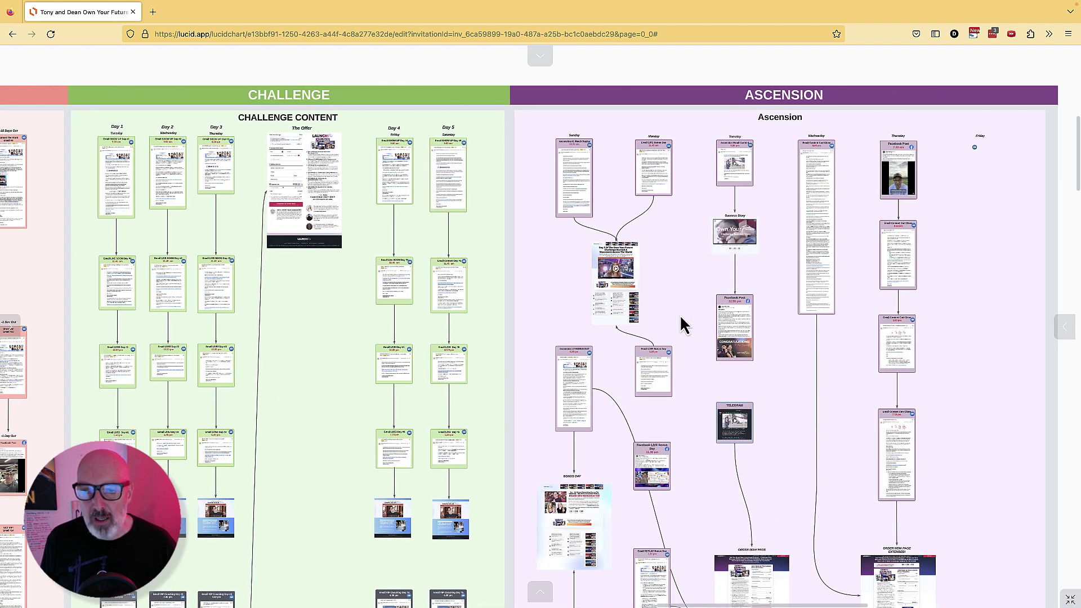
scroll(680, 314, "down", 5)
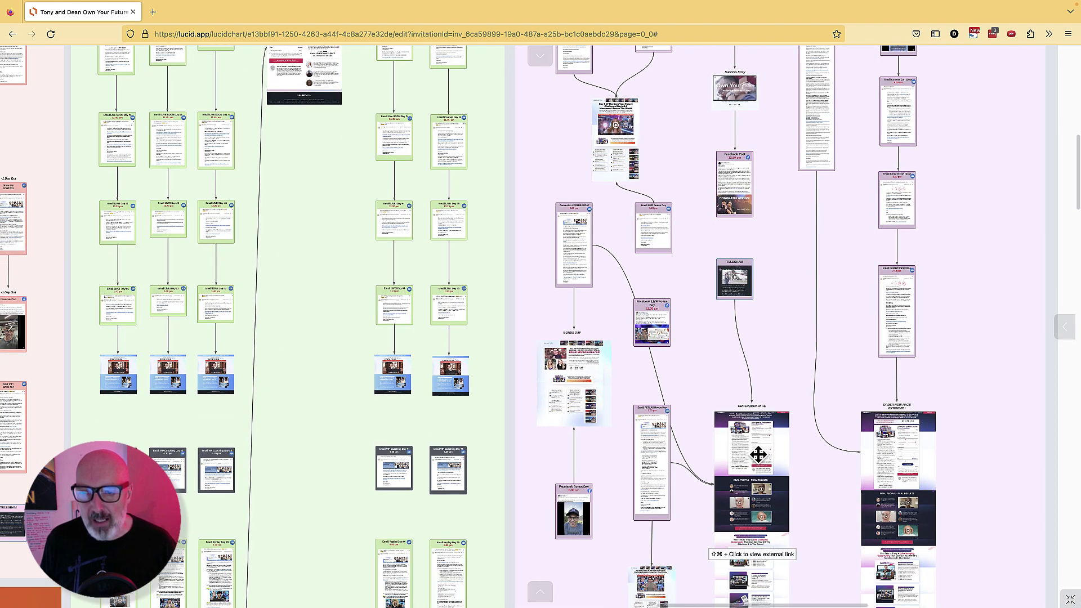
scroll(757, 453, "right", 1)
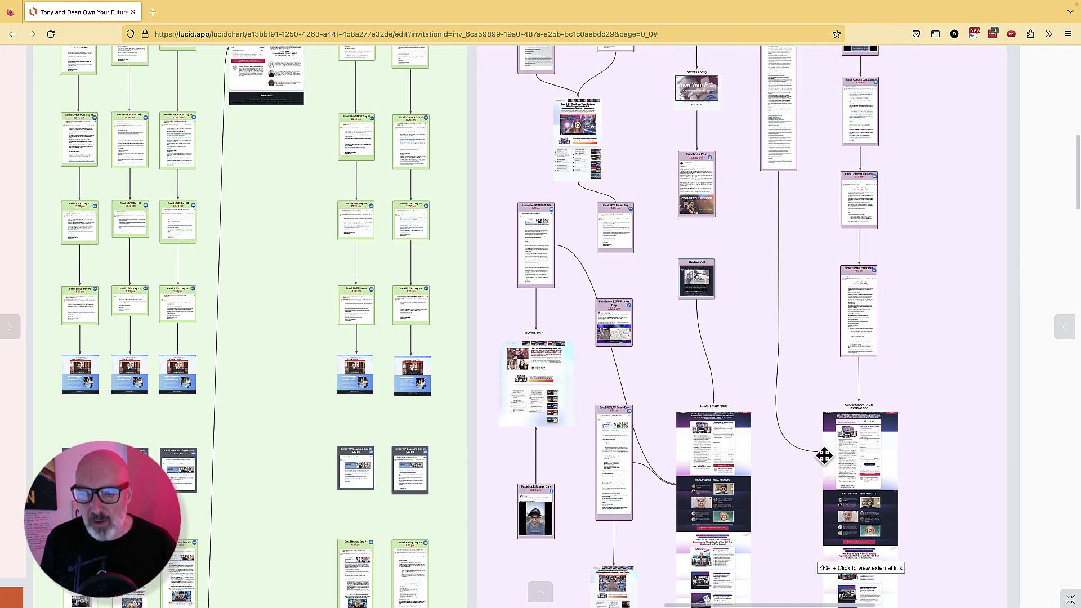
scroll(823, 453, "down", 1)
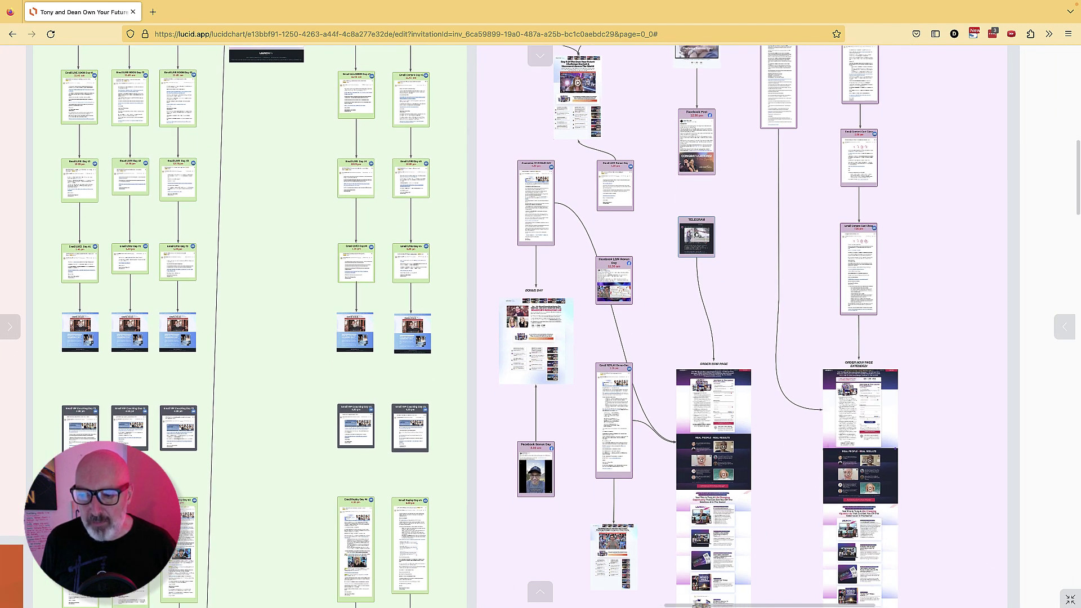
left_click(1070, 601)
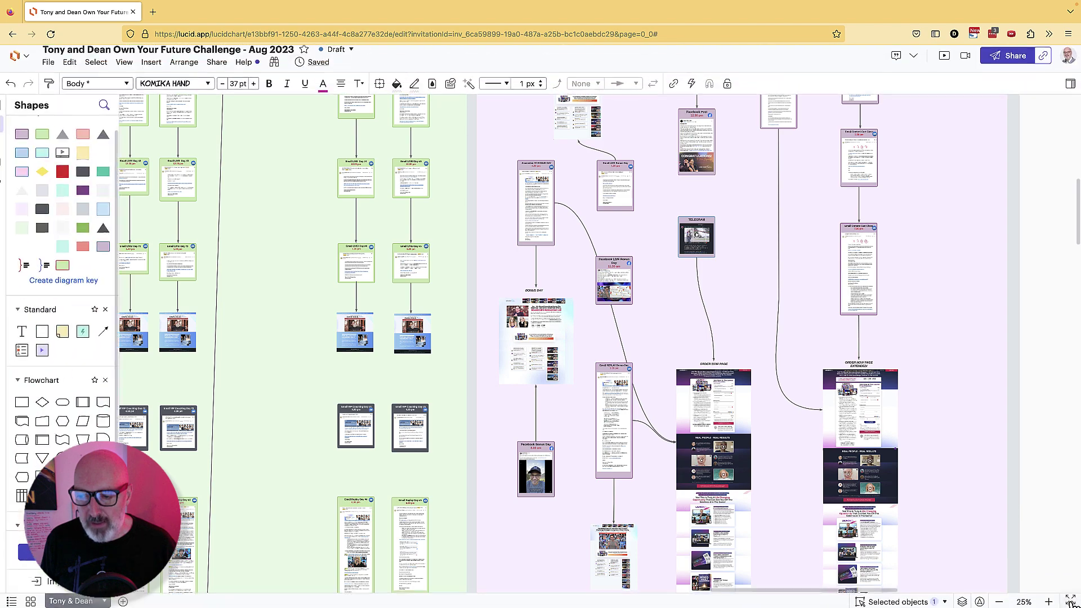
left_click(1049, 600)
left_click(1049, 600)
left_click(1048, 599)
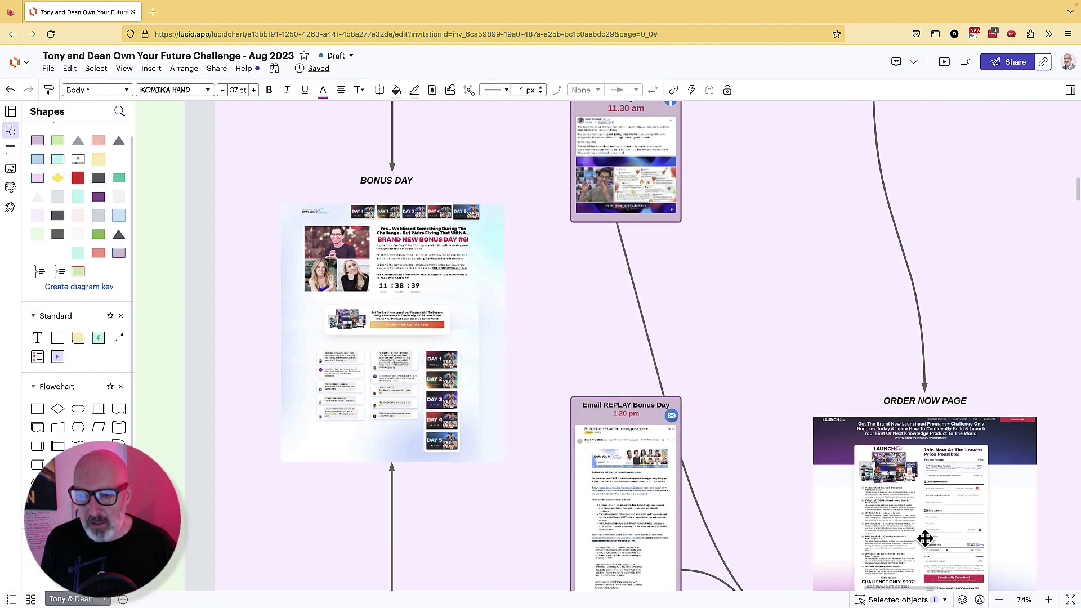
scroll(924, 541, "right", 3)
scroll(901, 543, "down", 2)
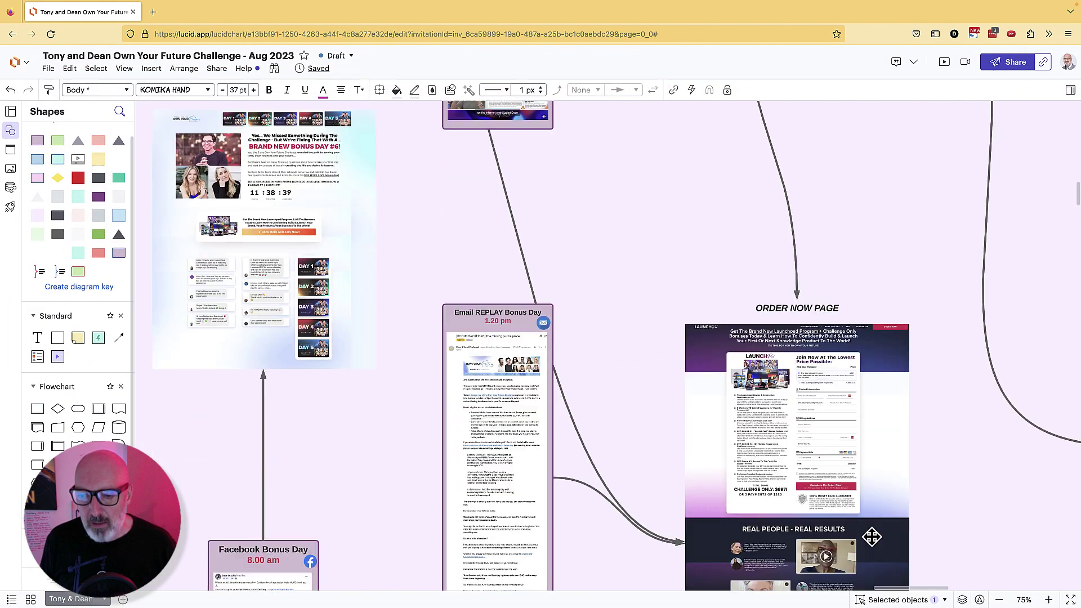
left_click(1049, 600)
left_click(1049, 600)
scroll(1013, 571, "right", 4)
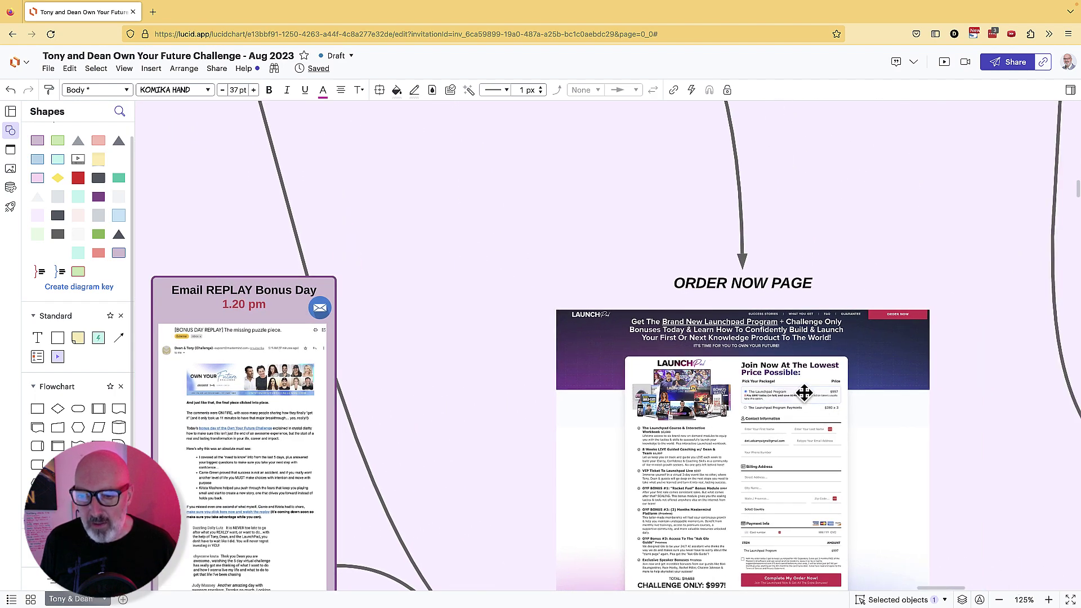
left_click(1049, 600)
scroll(842, 442, "up", 6)
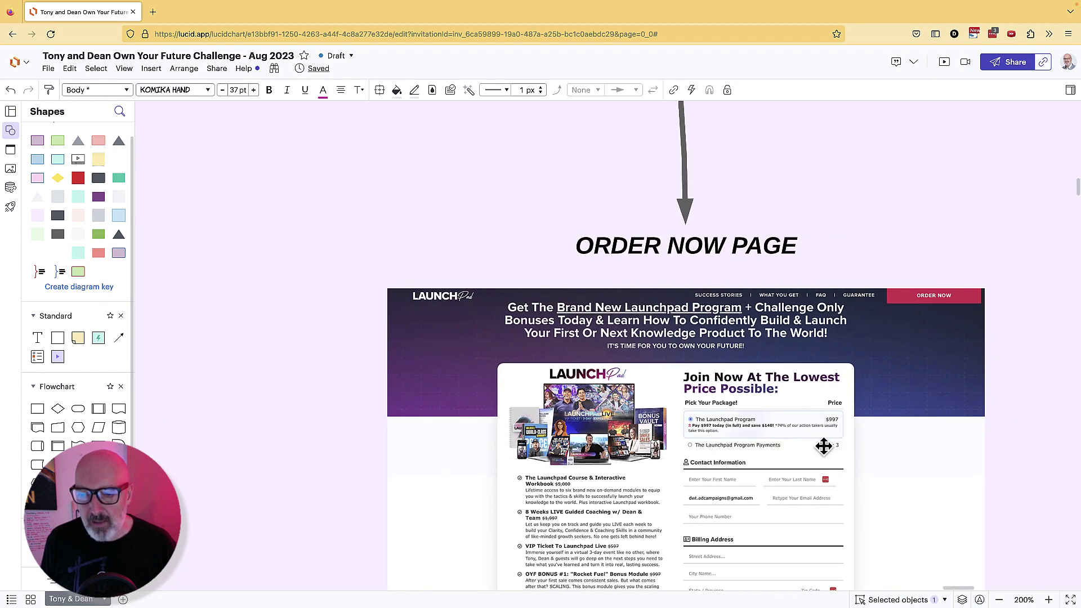
scroll(828, 449, "right", 3)
scroll(837, 447, "right", 3)
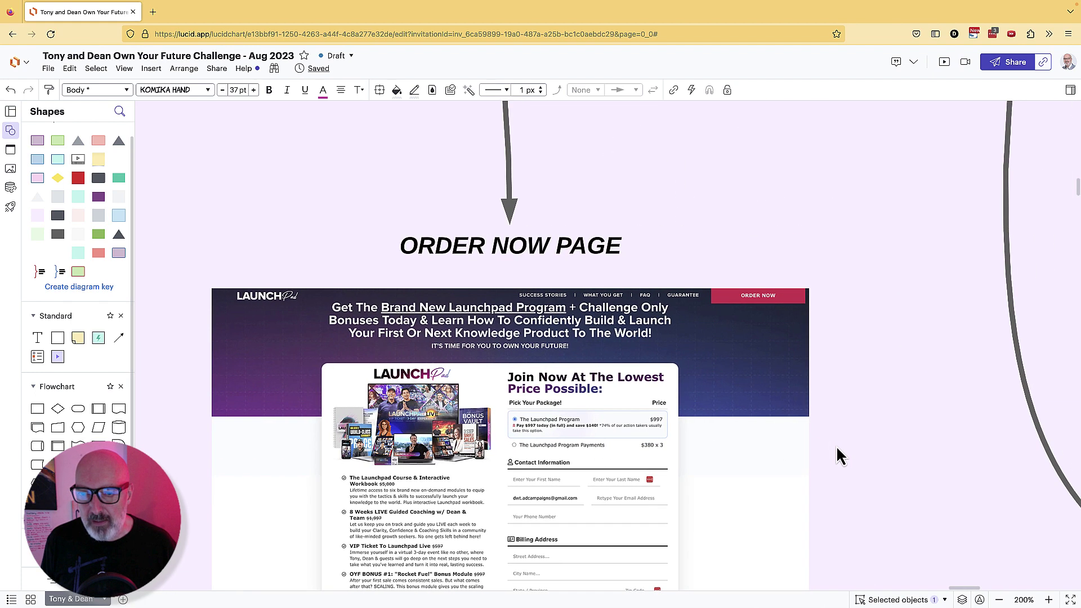
scroll(837, 446, "right", 6)
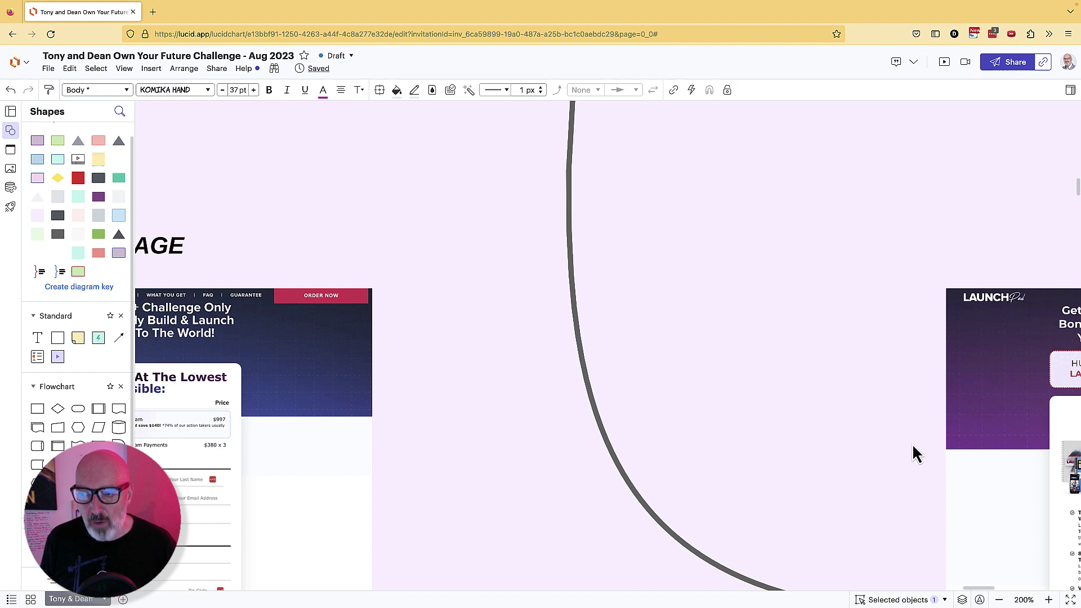
scroll(912, 444, "right", 5)
scroll(910, 445, "right", 4)
scroll(893, 454, "down", 1)
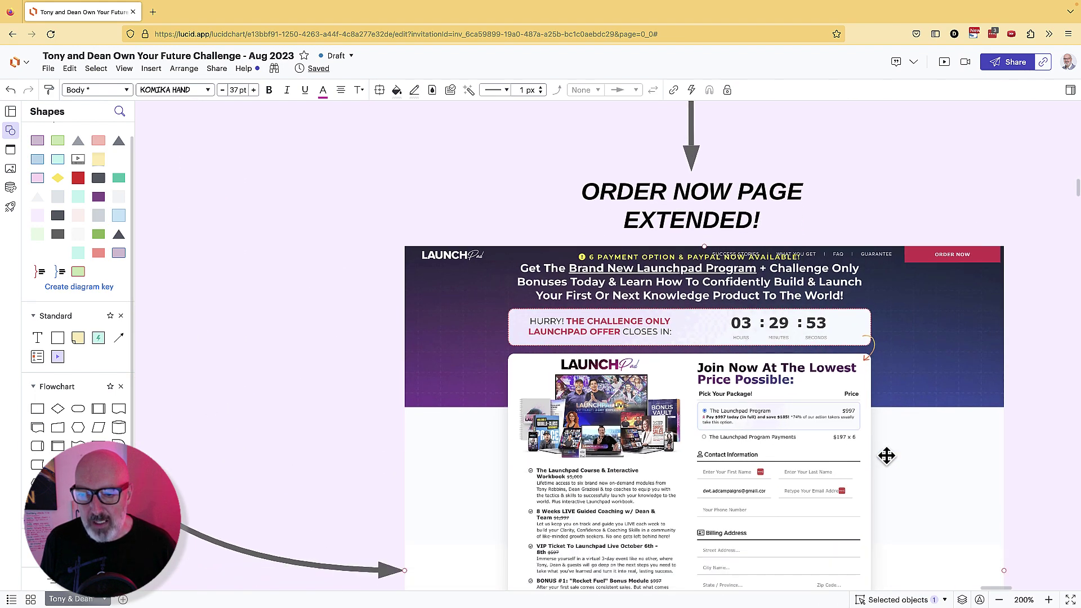
scroll(887, 456, "down", 1)
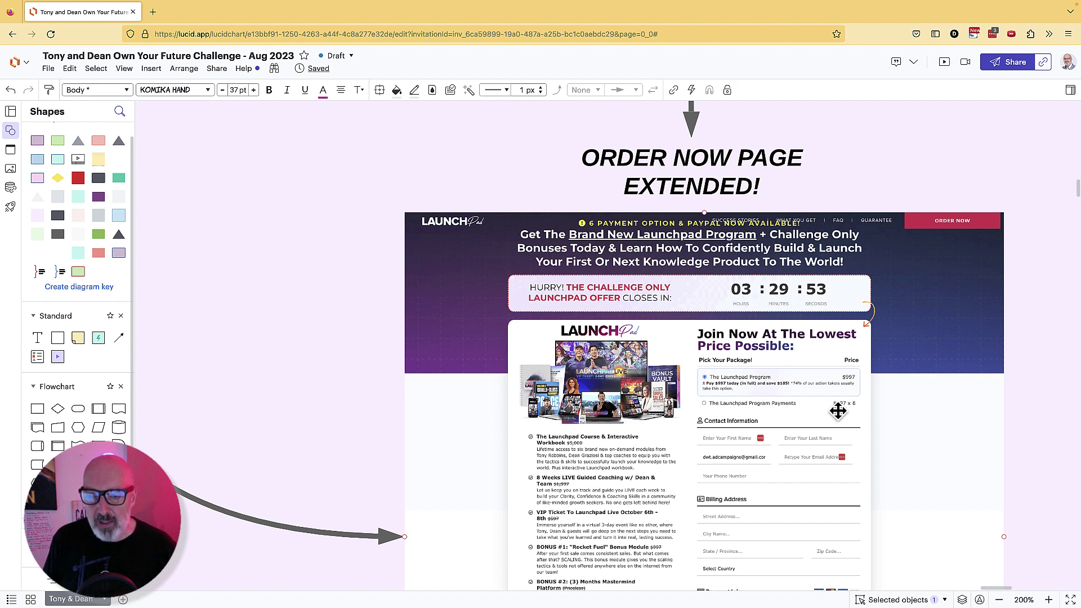
scroll(824, 419, "up", 1)
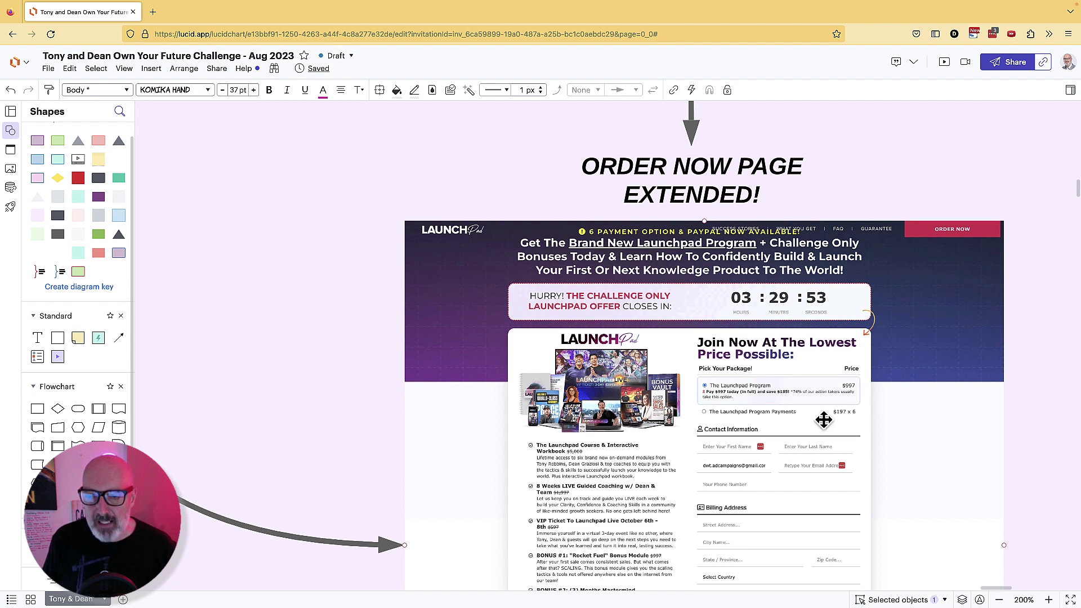
scroll(824, 419, "up", 1)
scroll(839, 431, "up", 1)
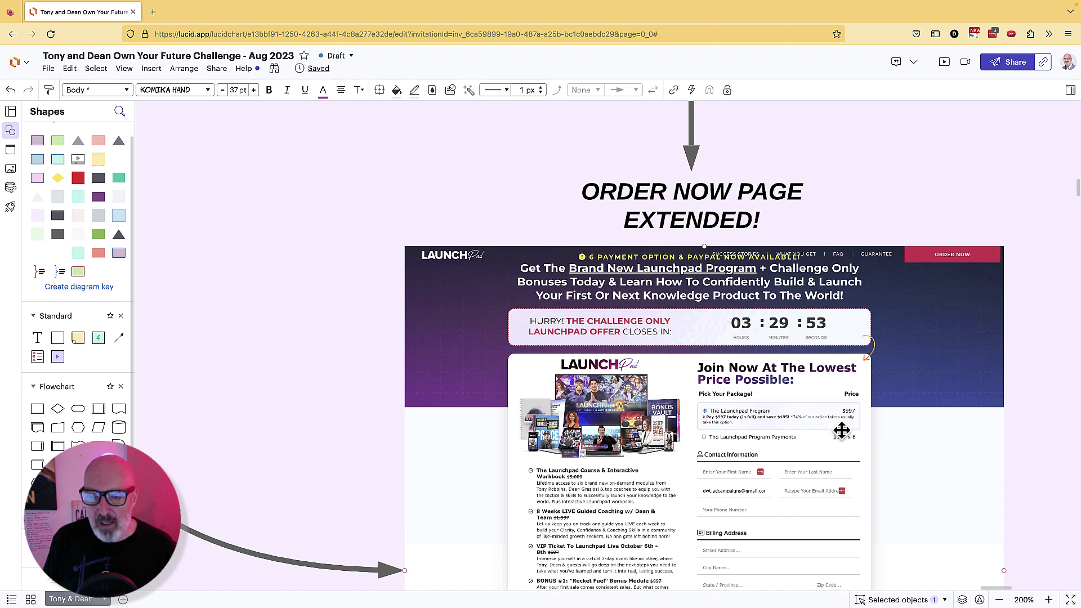
scroll(824, 439, "up", 2)
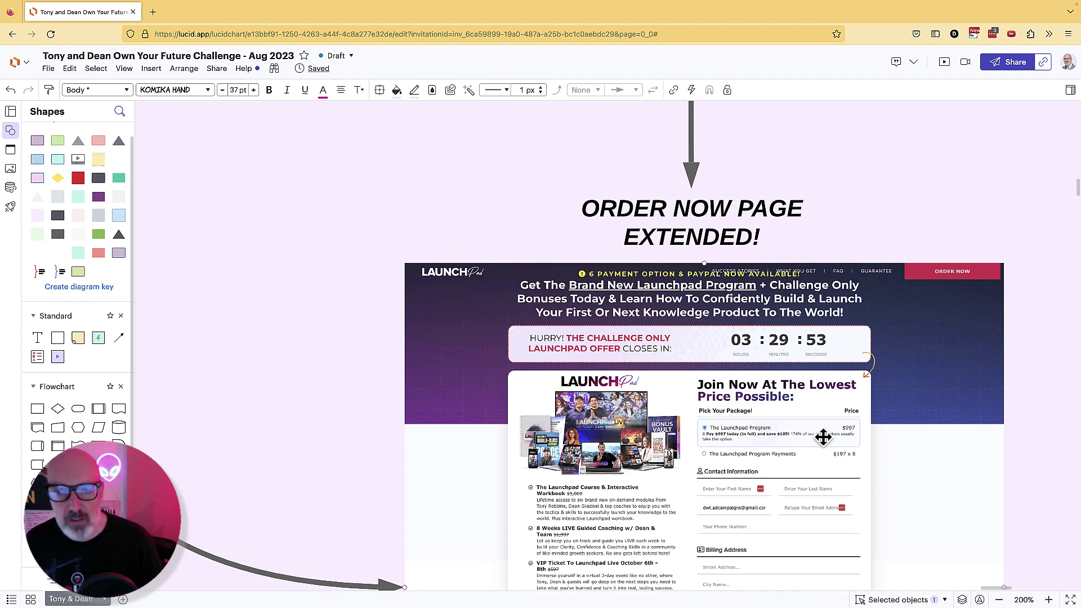
scroll(819, 433, "left", 3)
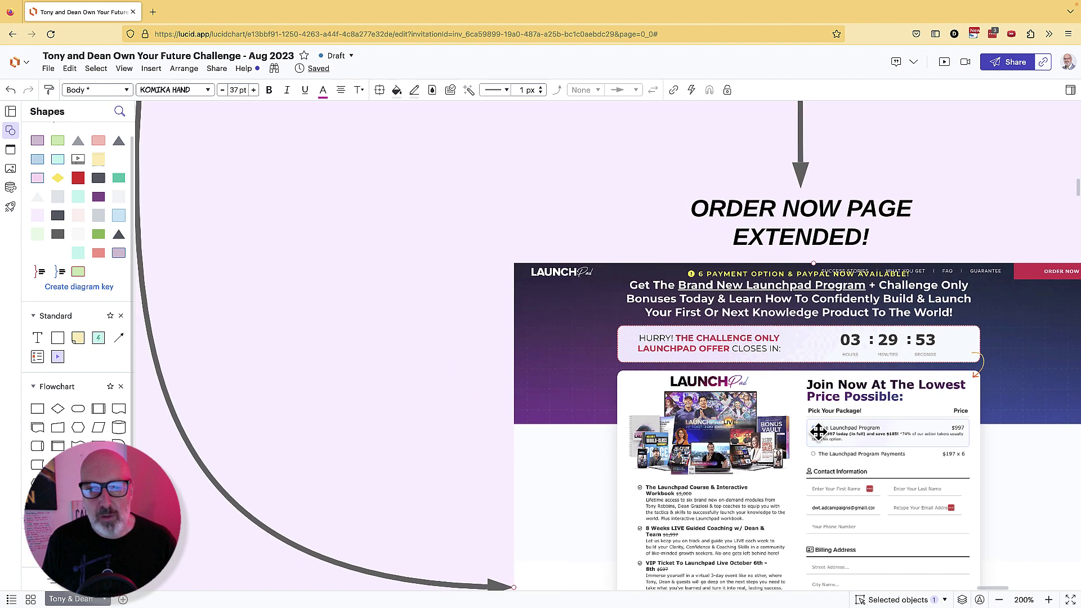
scroll(818, 431, "left", 6)
Zoom the board out to 25% and pan left to the Ascension Offer and ad snapshots.
left_click(999, 600)
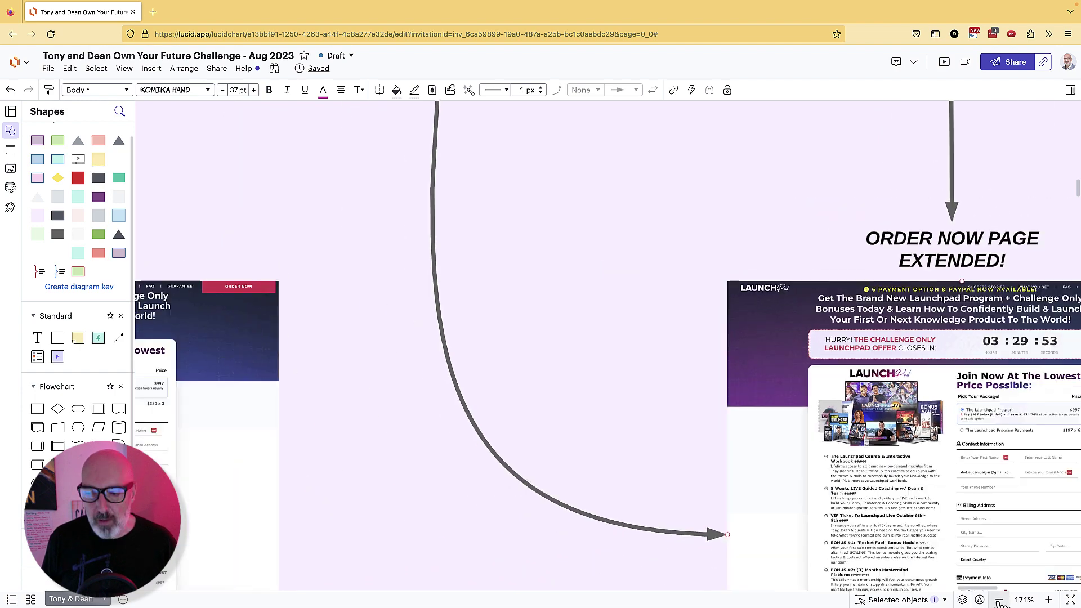
left_click(999, 600)
left_click(999, 599)
left_click(999, 600)
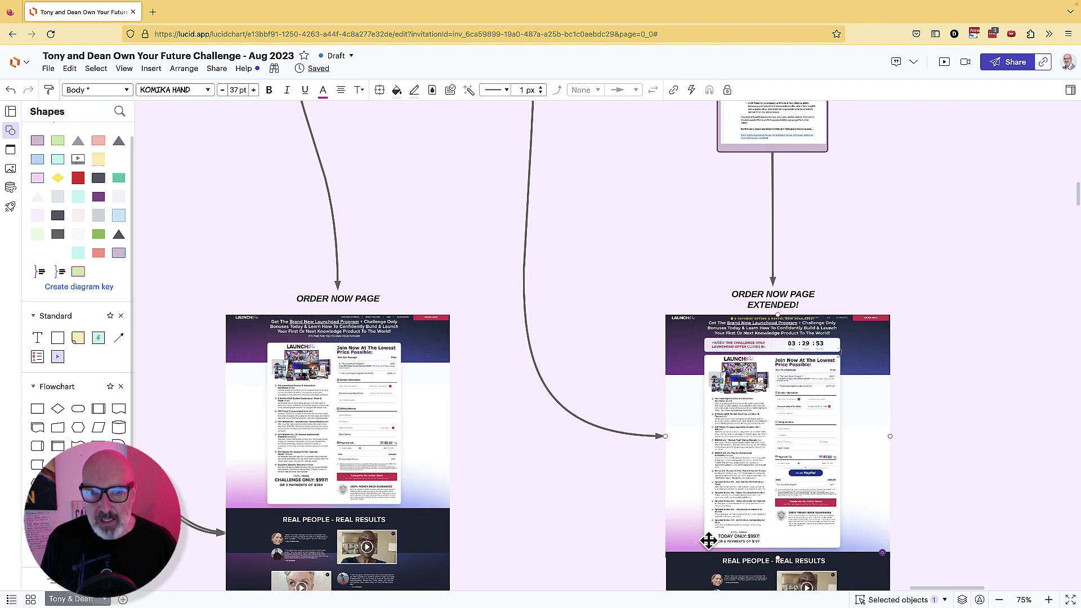
left_click(999, 599)
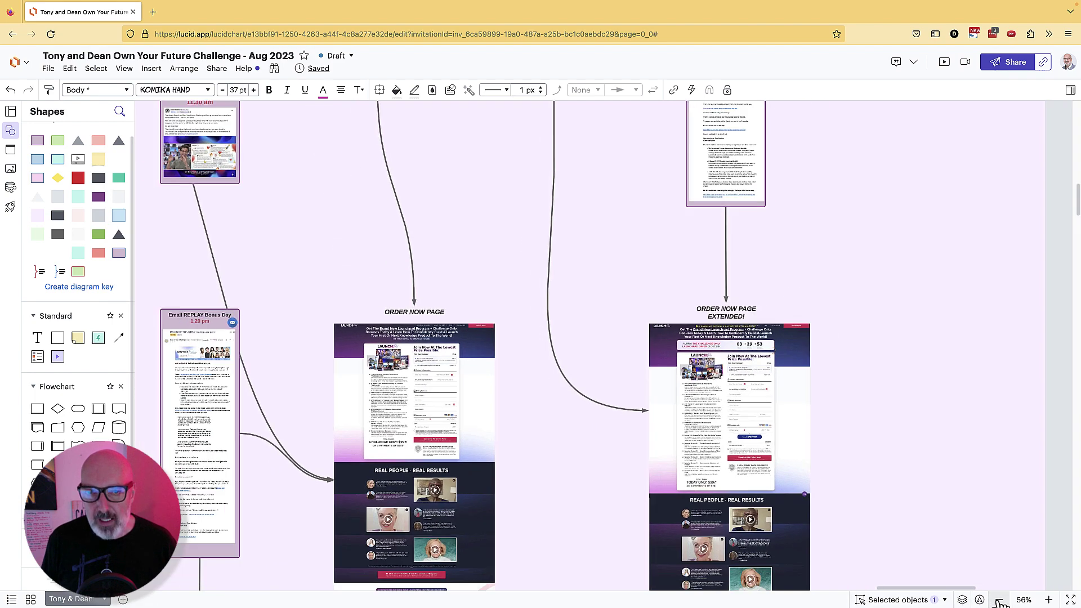
left_click(999, 599)
scroll(508, 448, "left", 10)
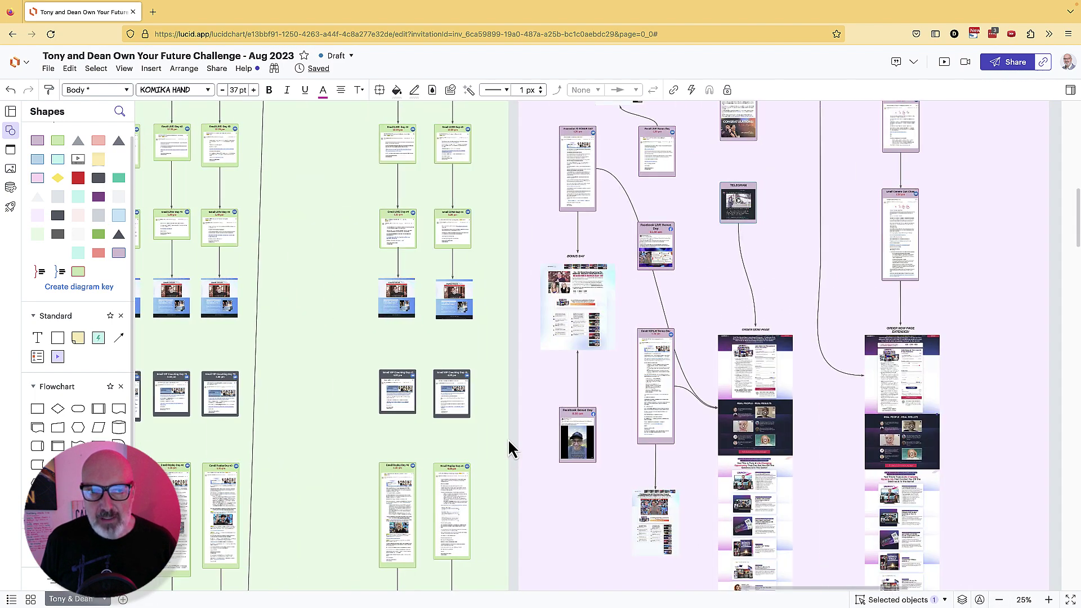
scroll(509, 447, "left", 15)
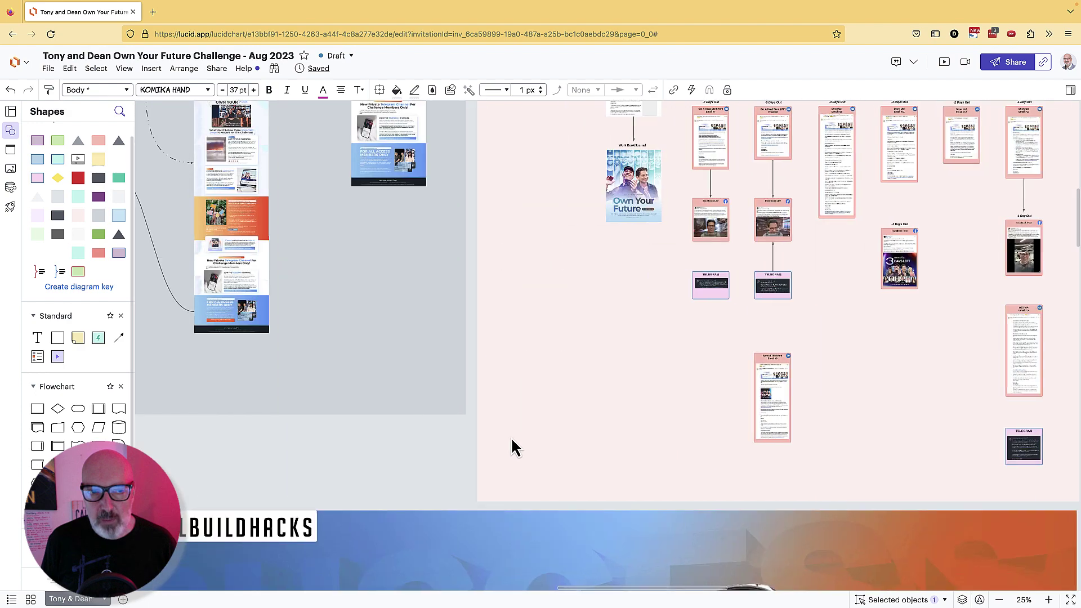
scroll(511, 438, "left", 20)
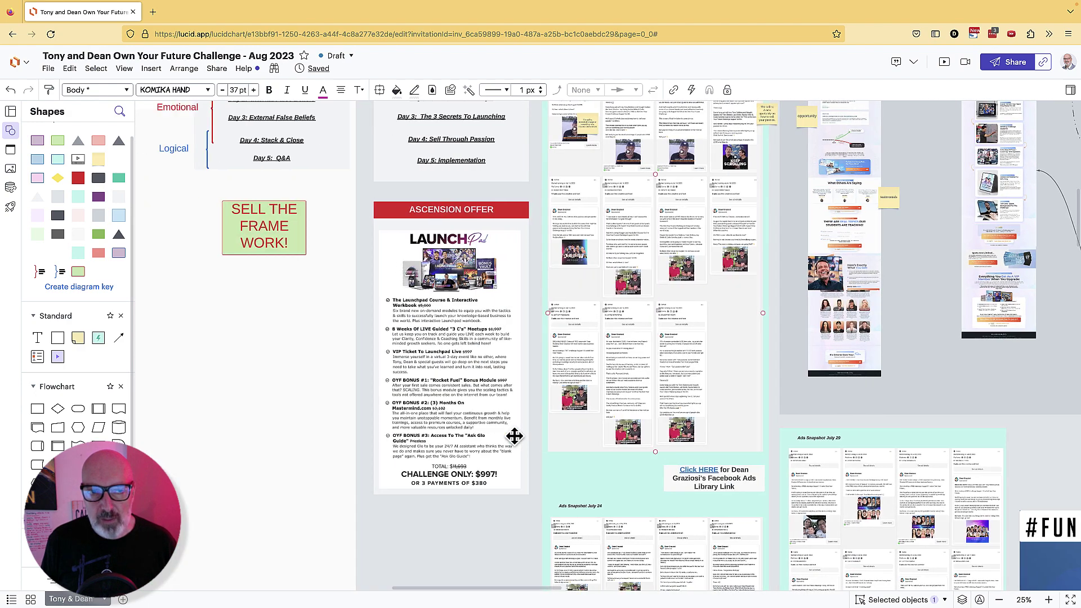
scroll(514, 437, "left", 5)
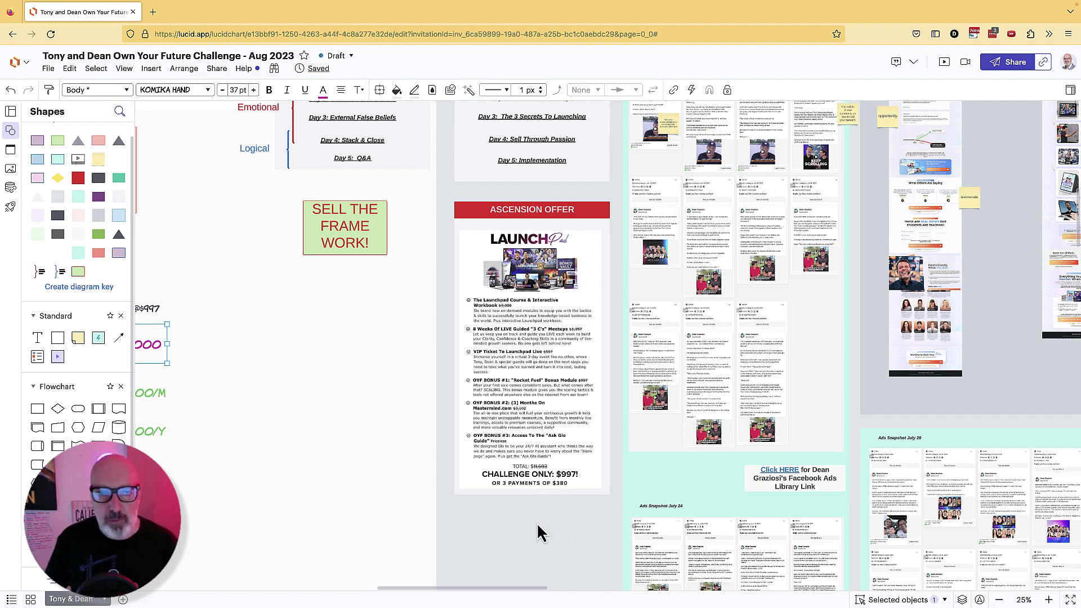
Add 'Beliefs' to the Day 1 line: 'Day 1: Origin Story & Vehicle False Beliefs'.
scroll(402, 503, "up", 3)
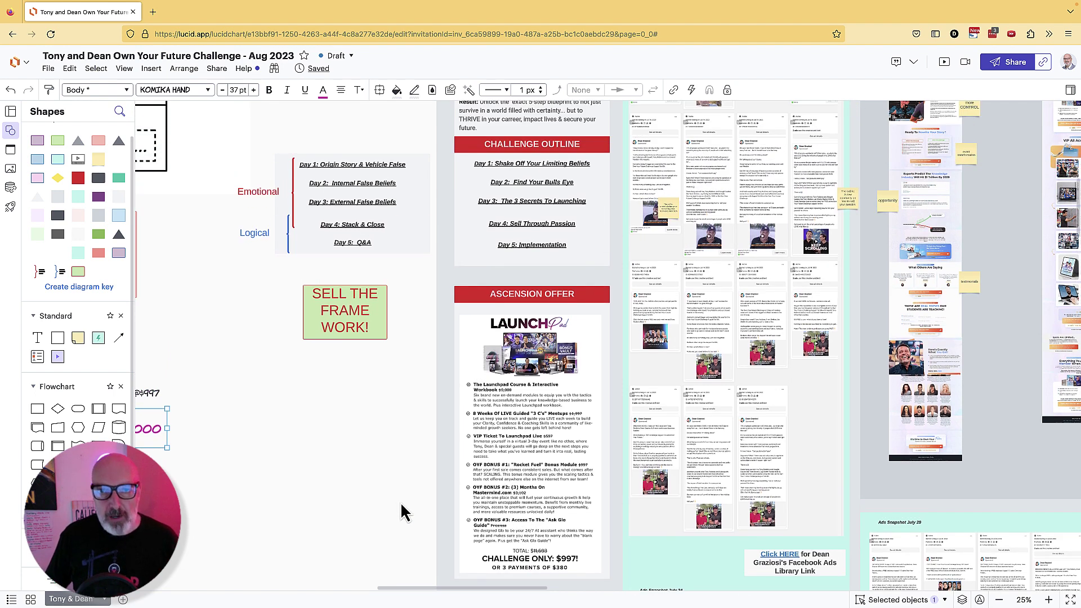
scroll(402, 505, "up", 1)
left_click(532, 480)
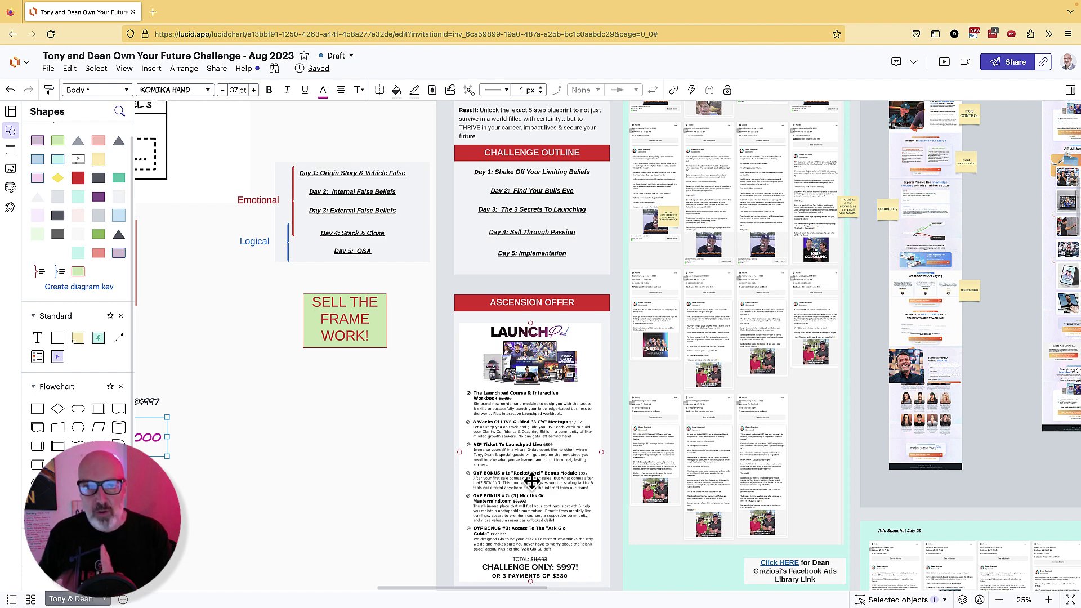
left_click(320, 179)
left_click_drag(394, 176, 377, 172)
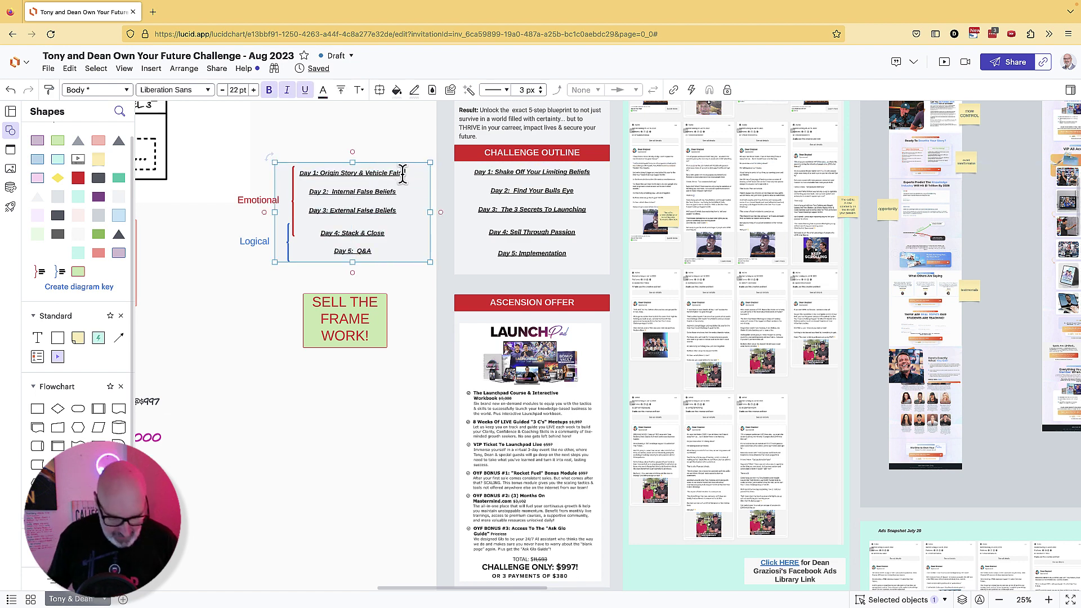
type("Beloers")
key("BackSpace")
key("BackSpace")
key("BackSpace")
key("BackSpace")
type("iefs")
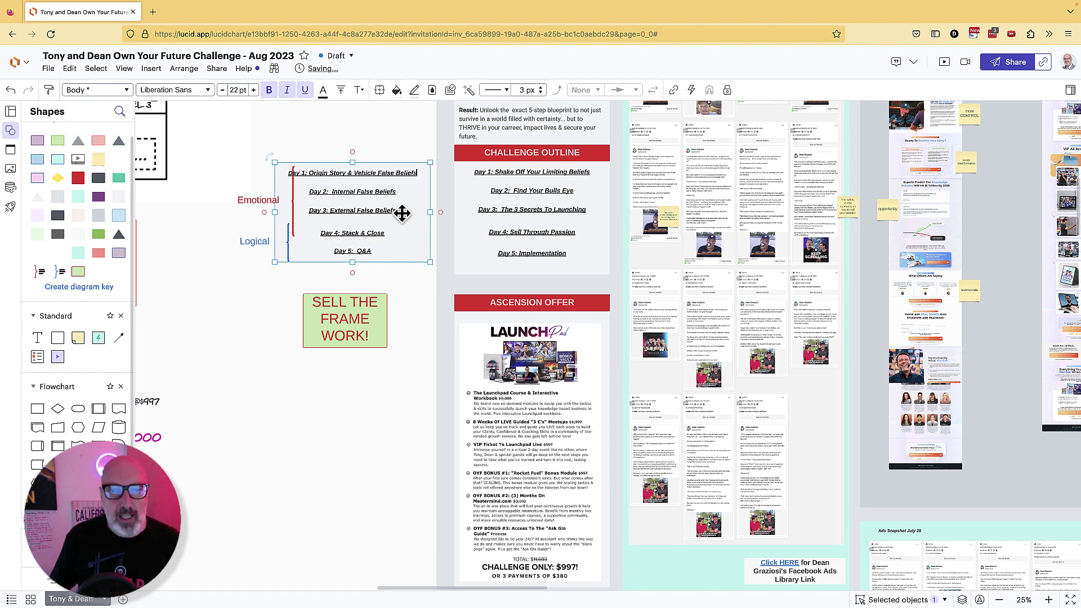
left_click(349, 129)
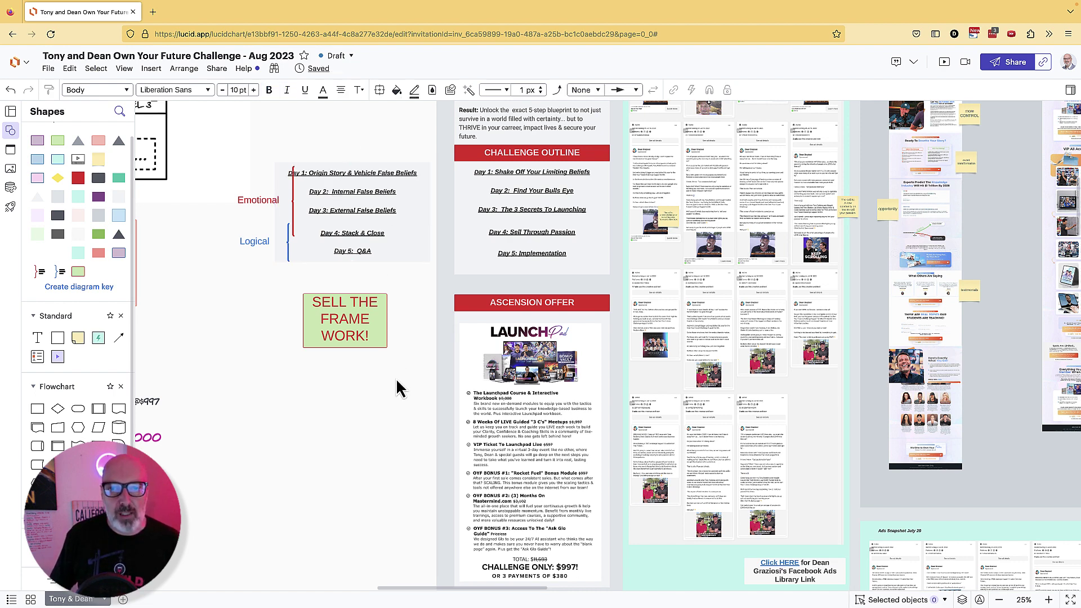
left_click(524, 175)
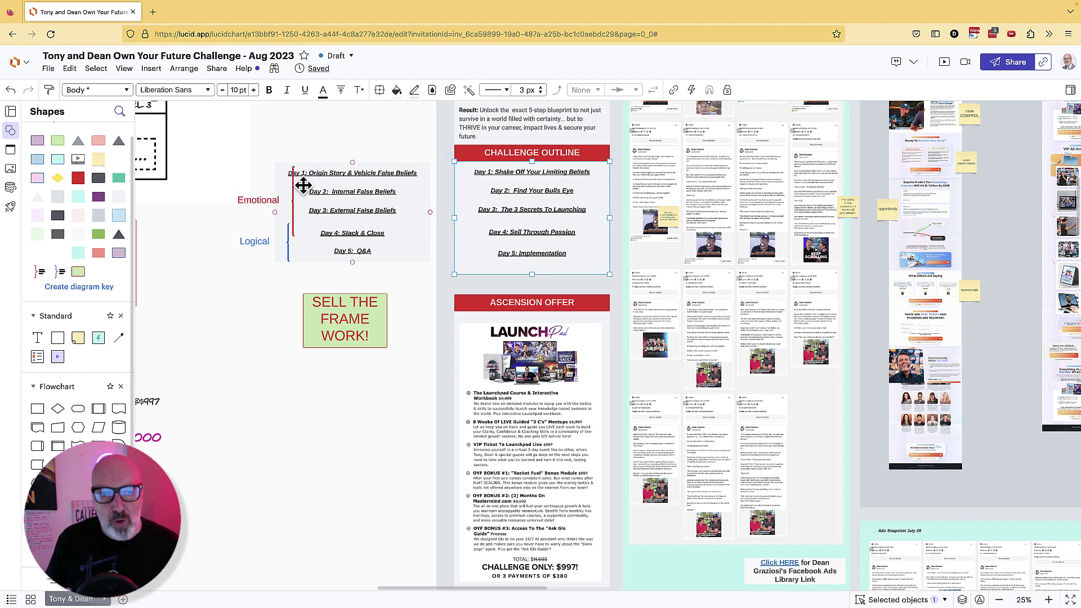
left_click(297, 233)
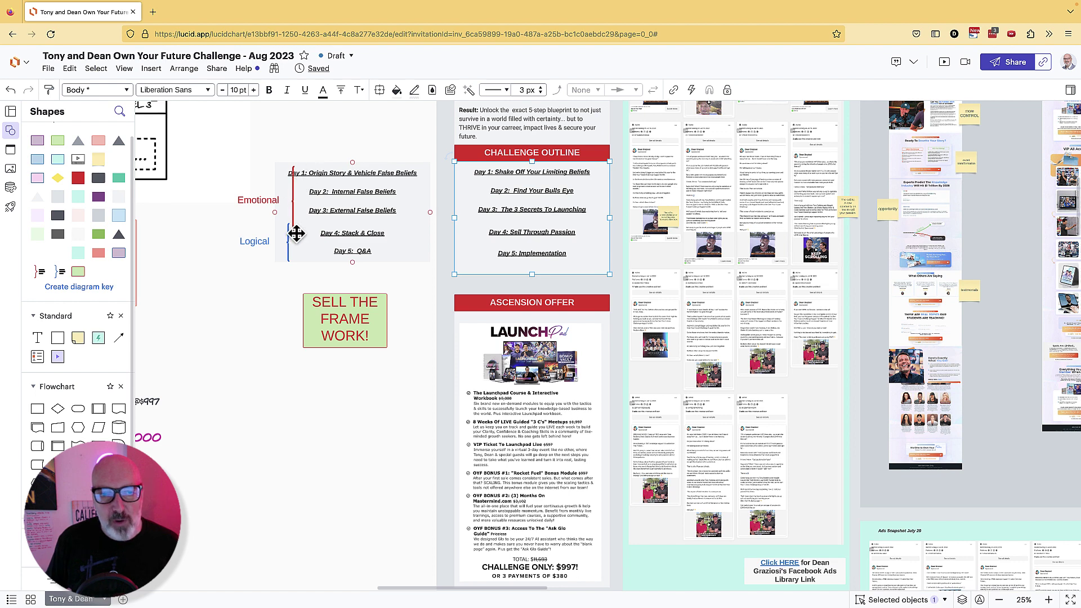
left_click(260, 201)
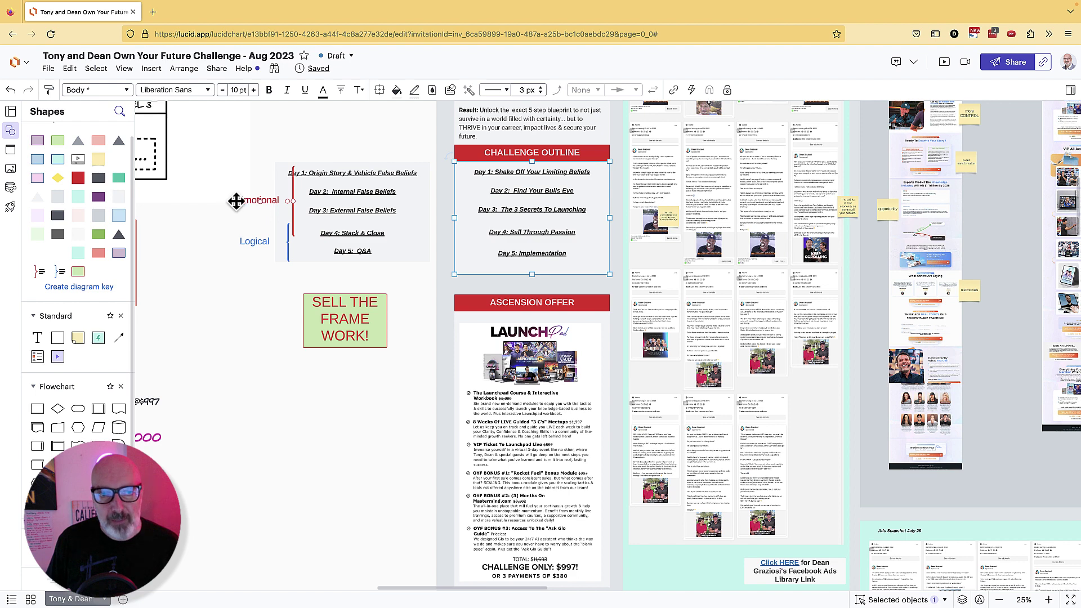
left_click(277, 196)
left_click(258, 201)
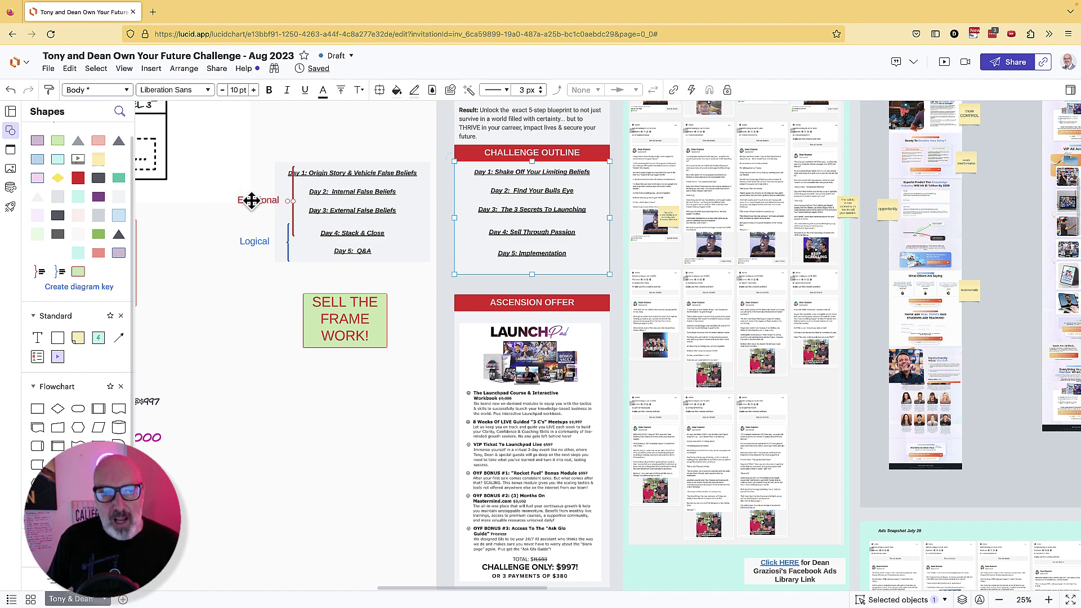
left_click_drag(252, 200, 246, 244)
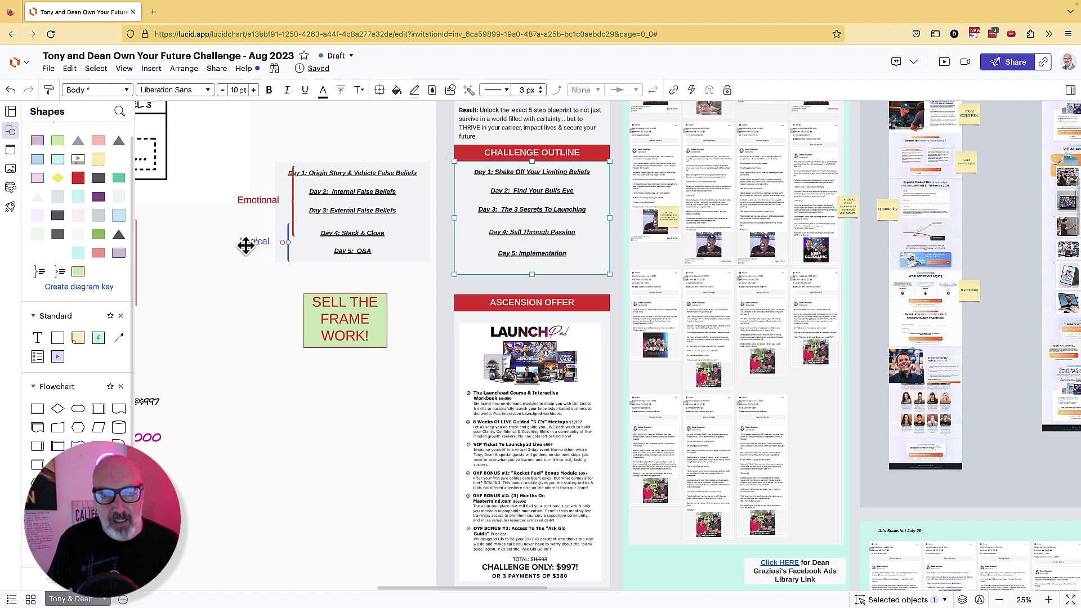
left_click_drag(246, 244, 309, 243)
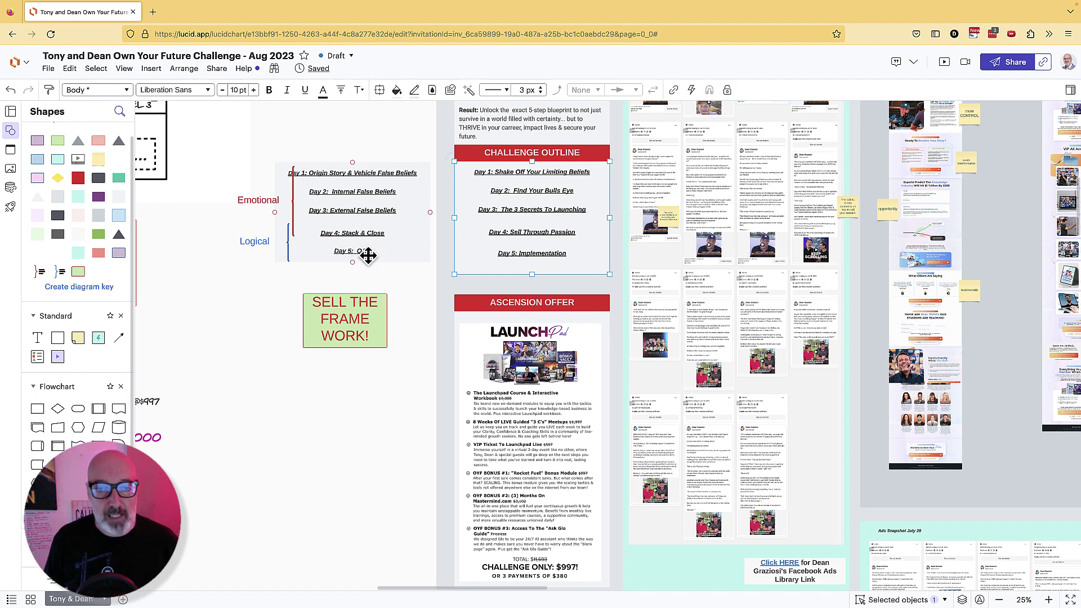
left_click(533, 250)
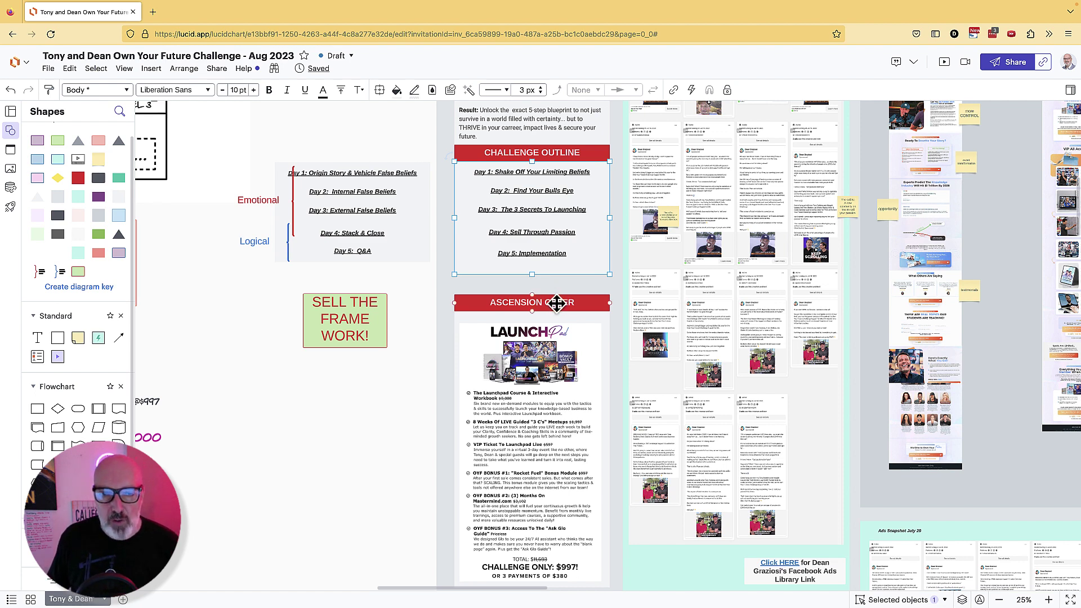
Pan left to the Mastermind and Launch Pad boxes with the $19,940,000 and $11,280,000/Y estimates.
scroll(557, 302, "left", 6)
scroll(558, 302, "left", 4)
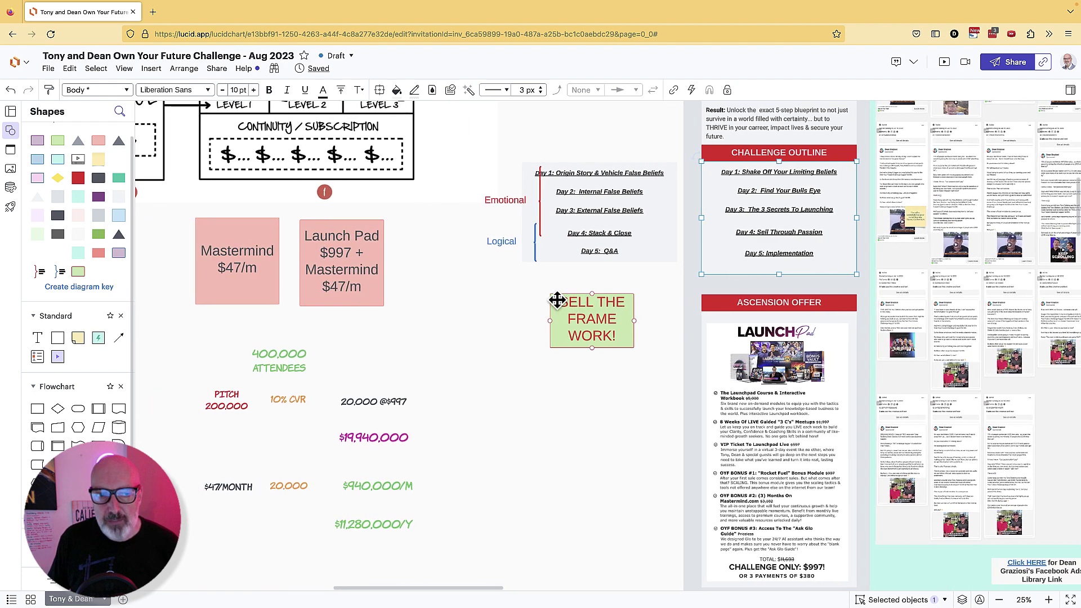